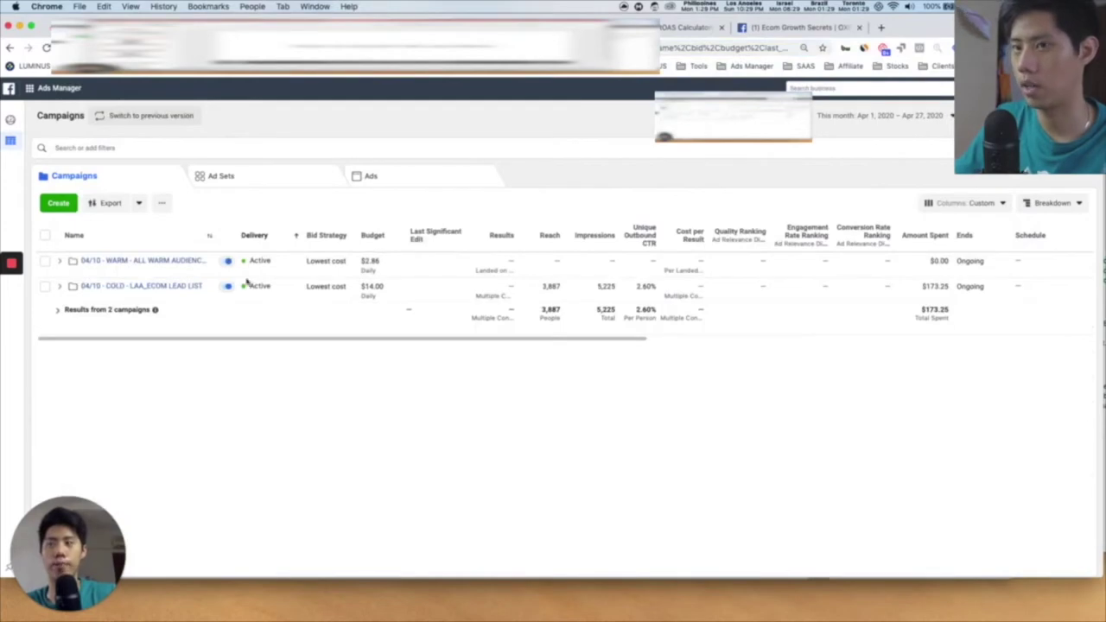
- Start a new campaign with the Conversions objective and turn off Campaign Budget Optimization
left_click(59, 204)
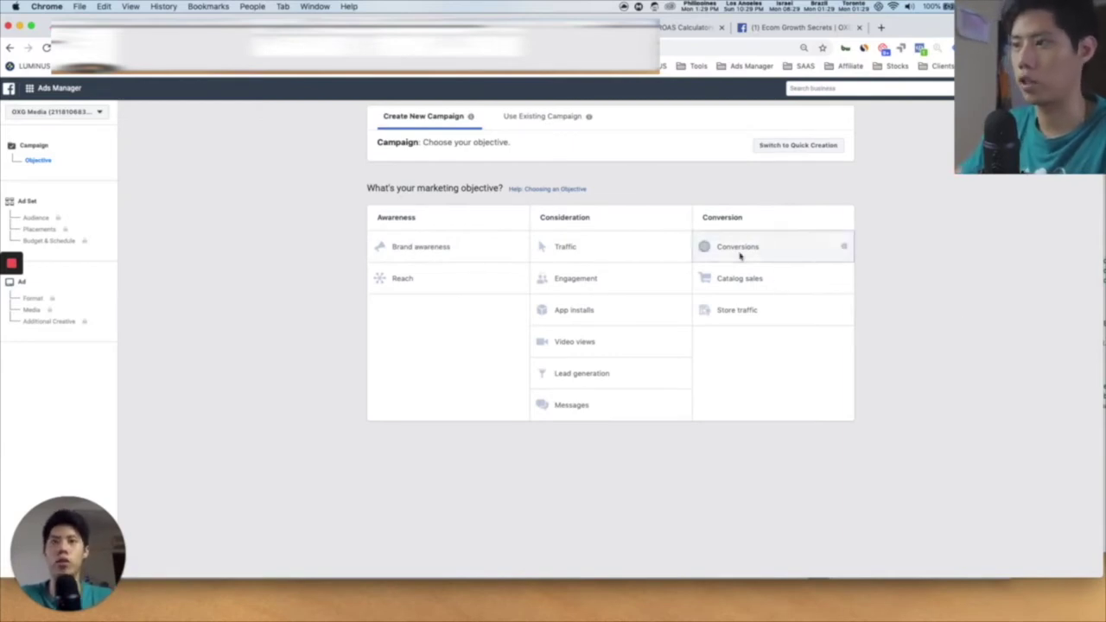
left_click(786, 249)
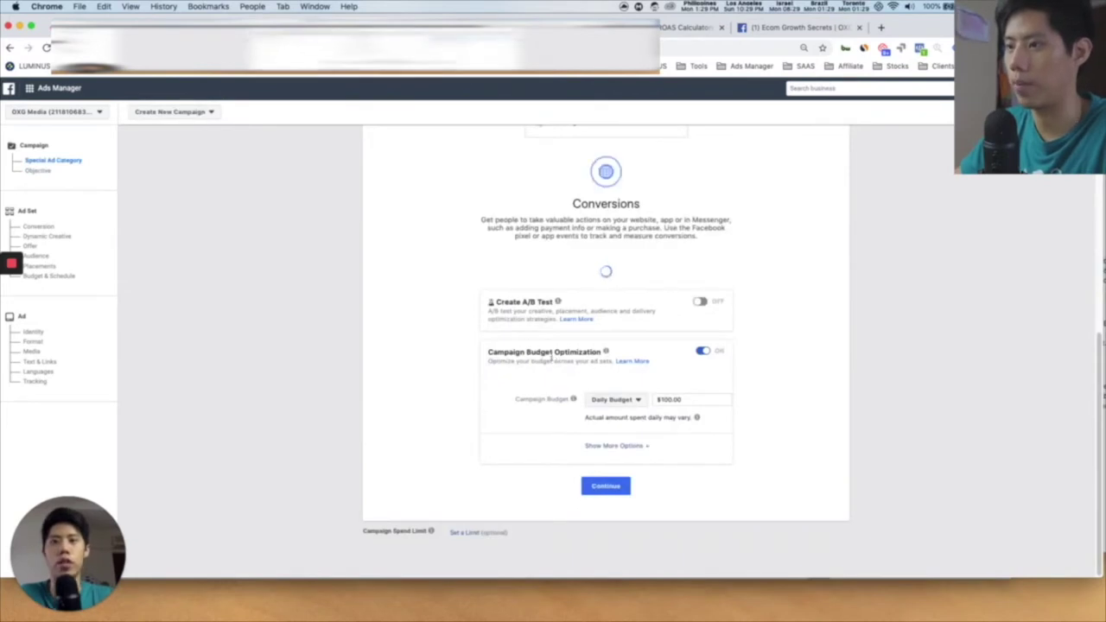
left_click(703, 365)
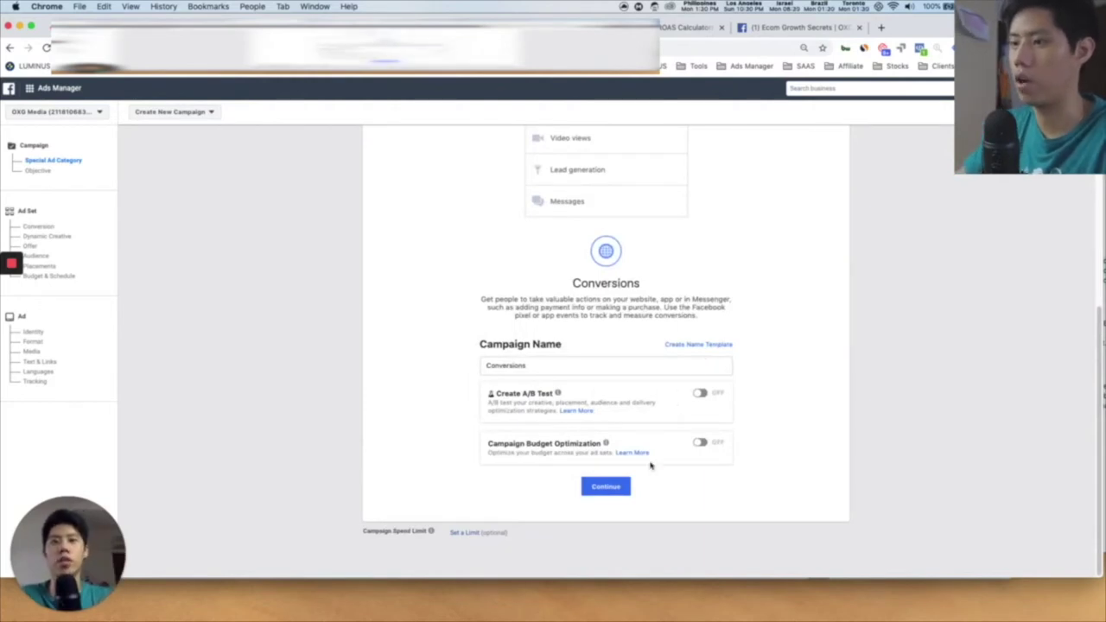
- Name the campaign "Conversions test" and continue to the ad set setup
left_click(524, 365)
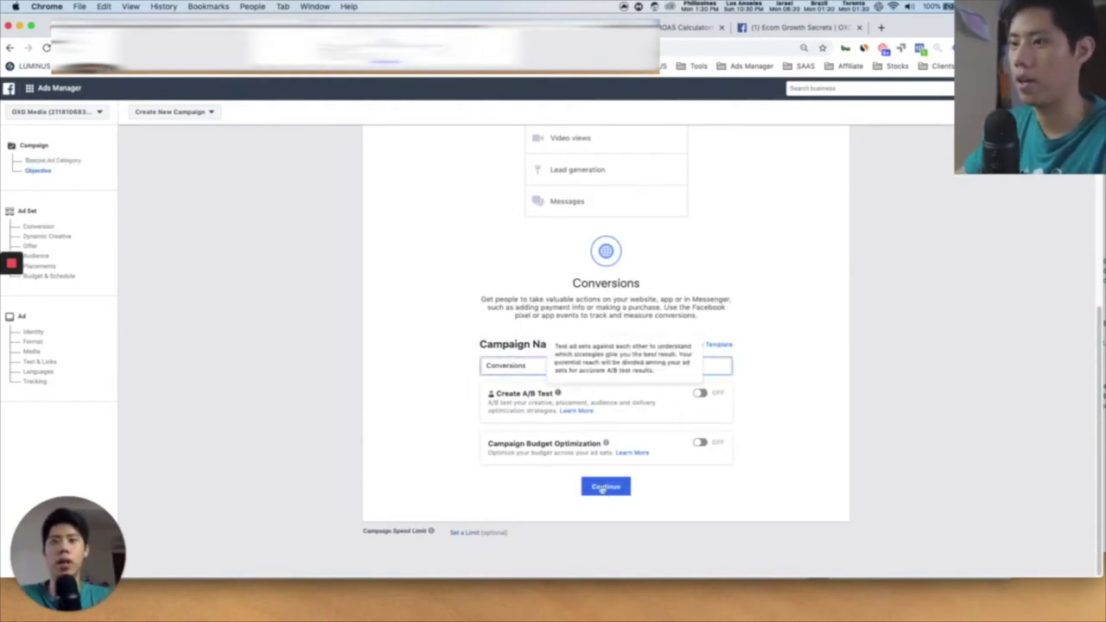
type("test")
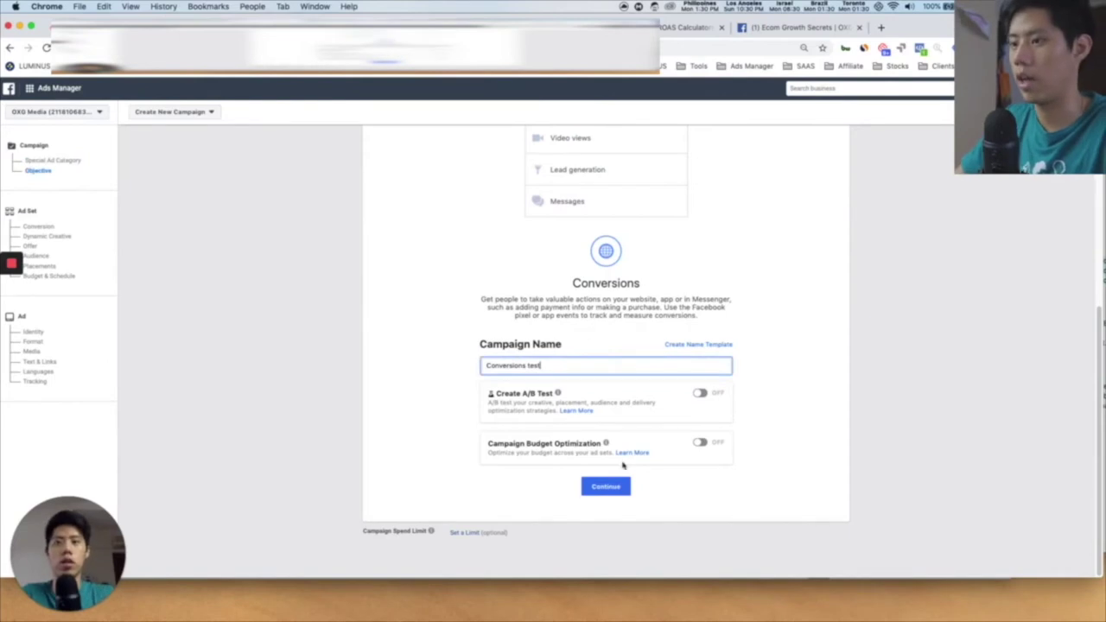
left_click(610, 489)
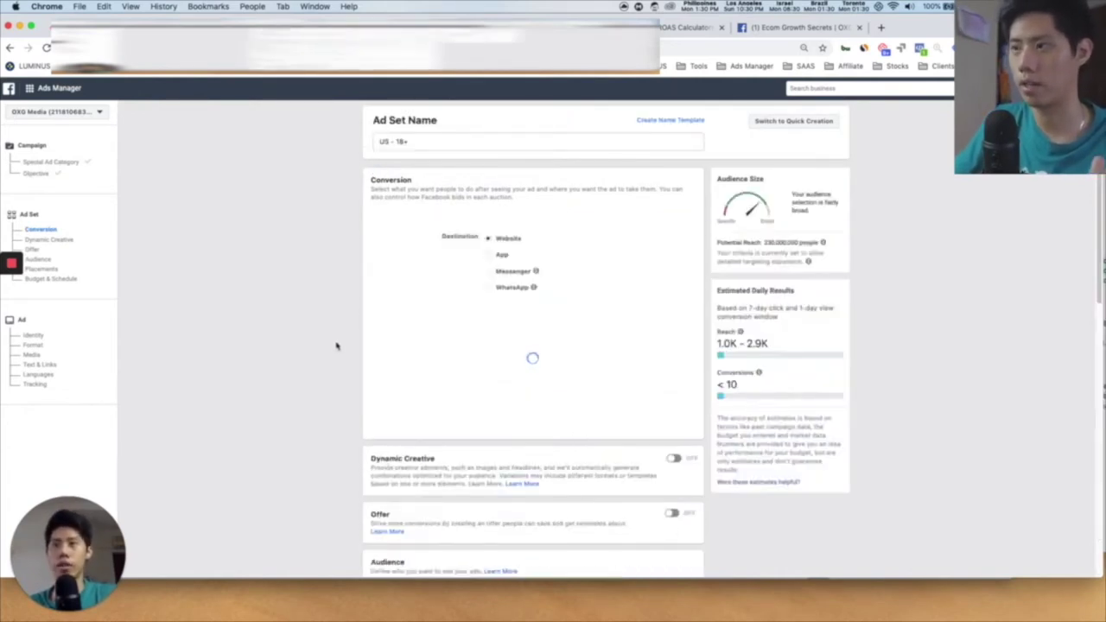
- Remove the Landed on Opt In Page conversion event from the ad set and look through the available pixel events, including Purchase
triple_click(408, 139)
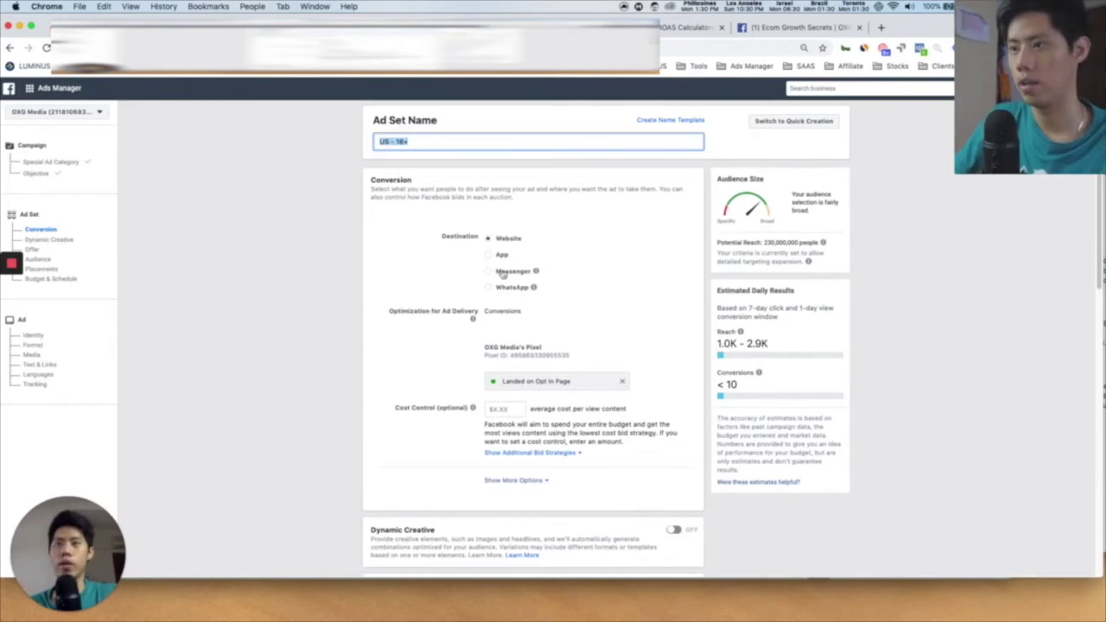
scroll(519, 346, "down", 1)
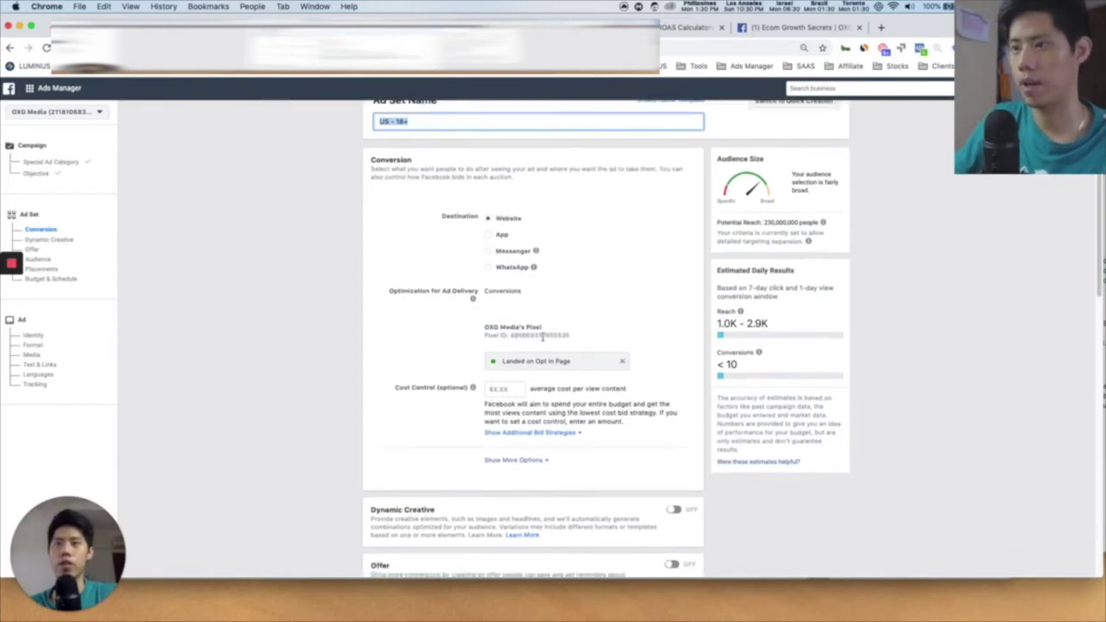
left_click(485, 323)
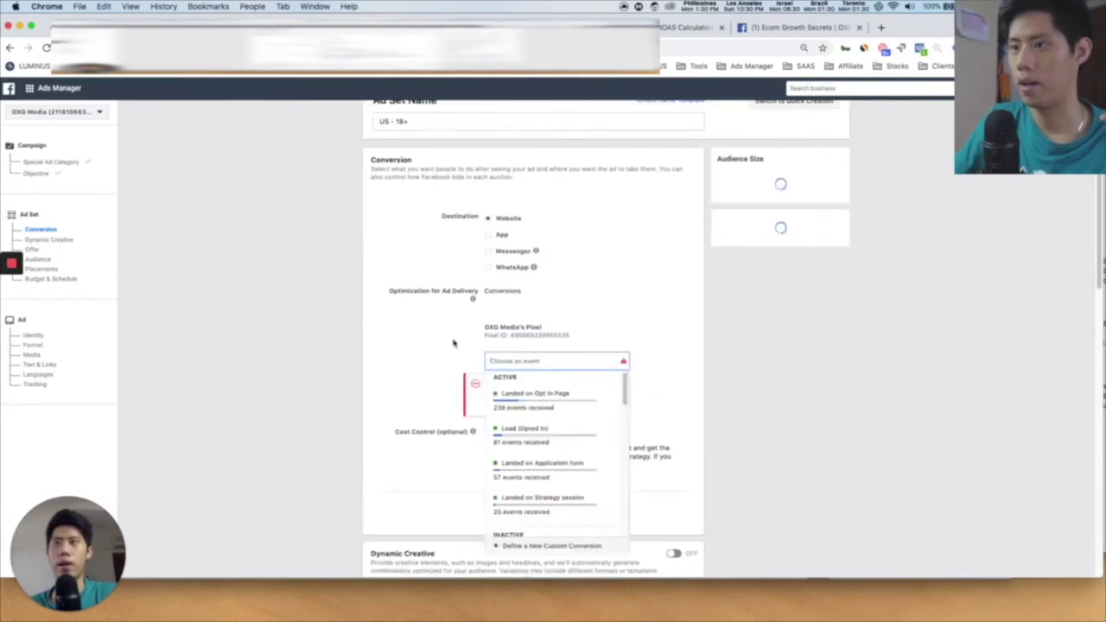
left_click(533, 363)
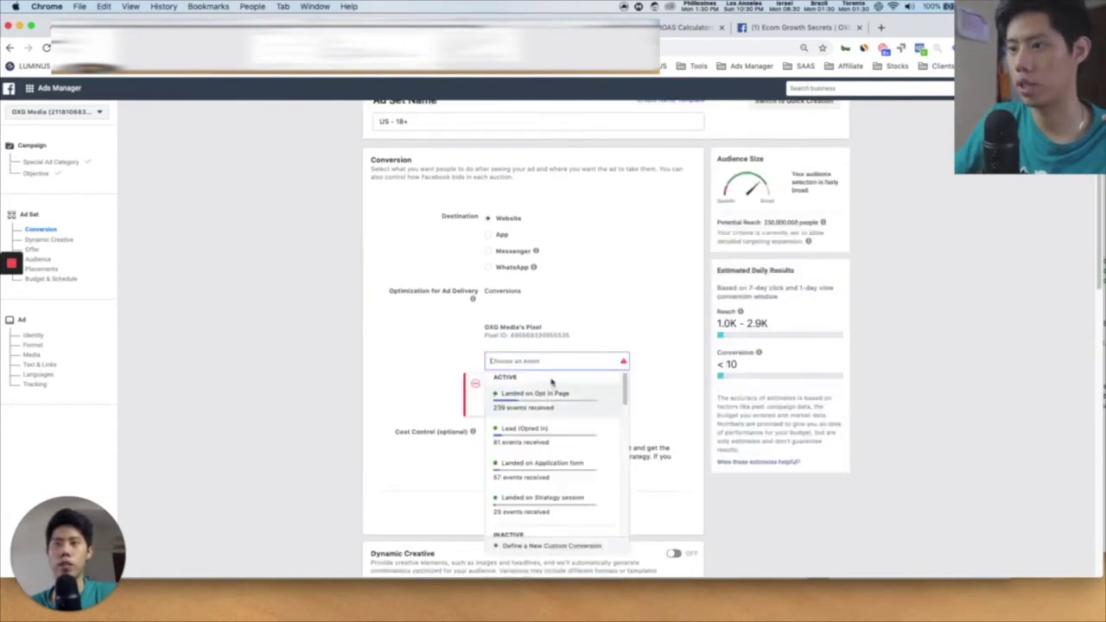
scroll(553, 398, "down", 5)
scroll(555, 399, "down", 5)
scroll(556, 406, "up", 4)
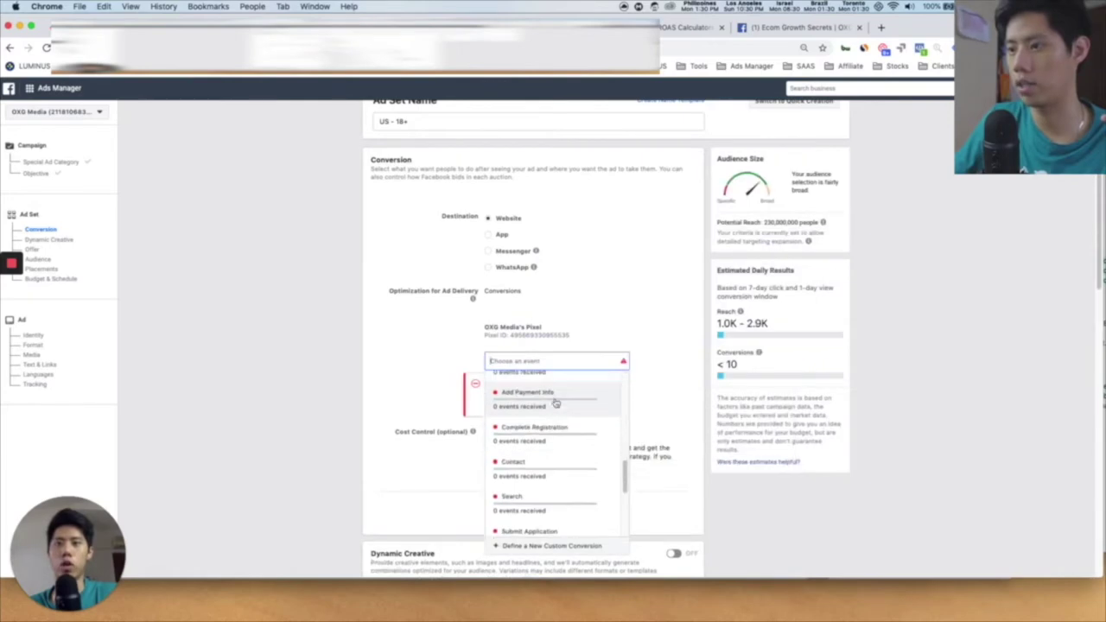
scroll(556, 419, "up", 1)
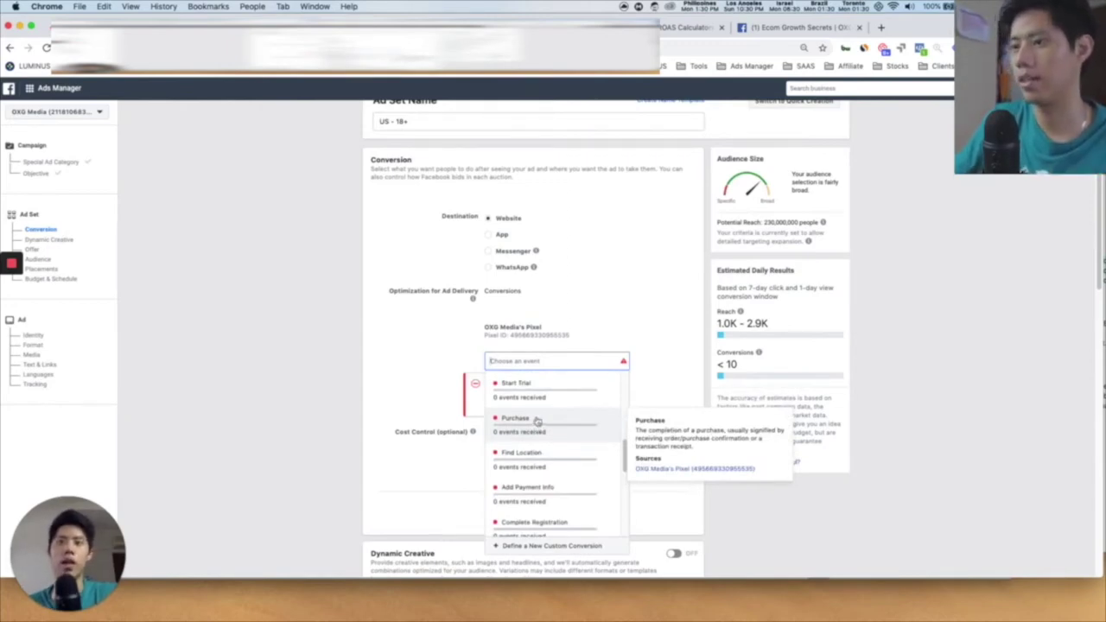
left_click(370, 373)
- Review the previously created audiences offered for the ad set's Custom Audiences, without choosing one
scroll(553, 389, "down", 3)
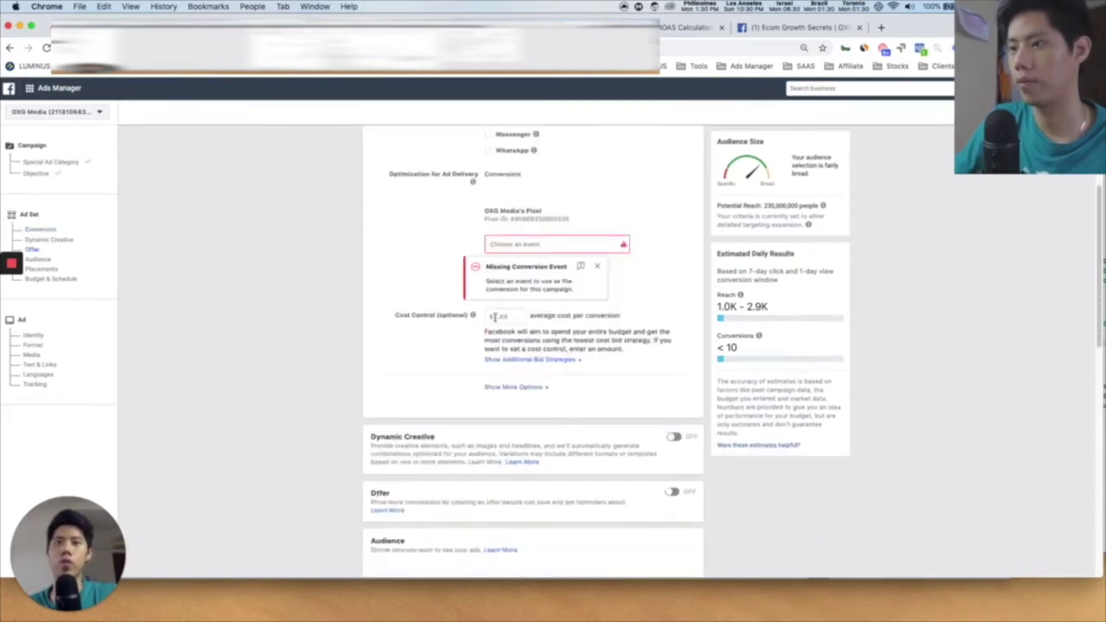
scroll(494, 318, "down", 3)
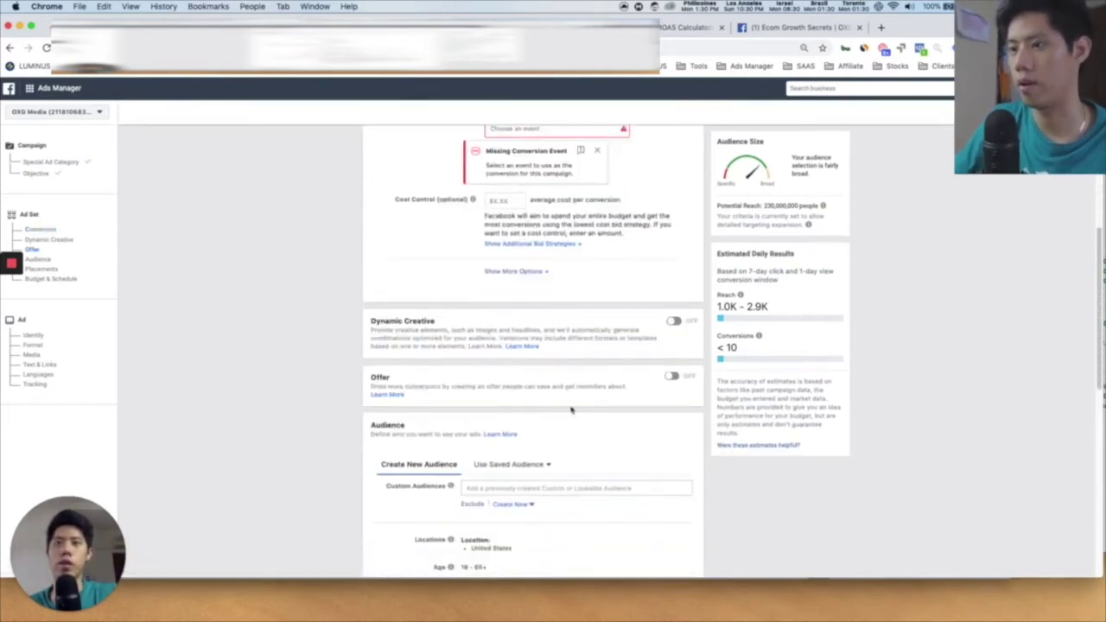
scroll(562, 337, "down", 5)
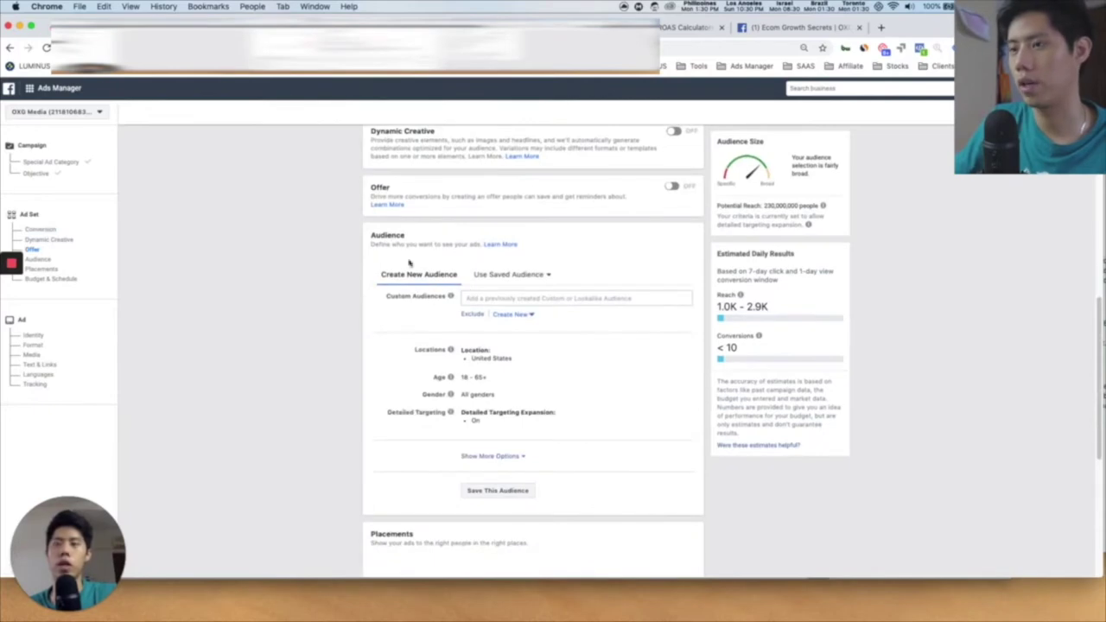
left_click(513, 297)
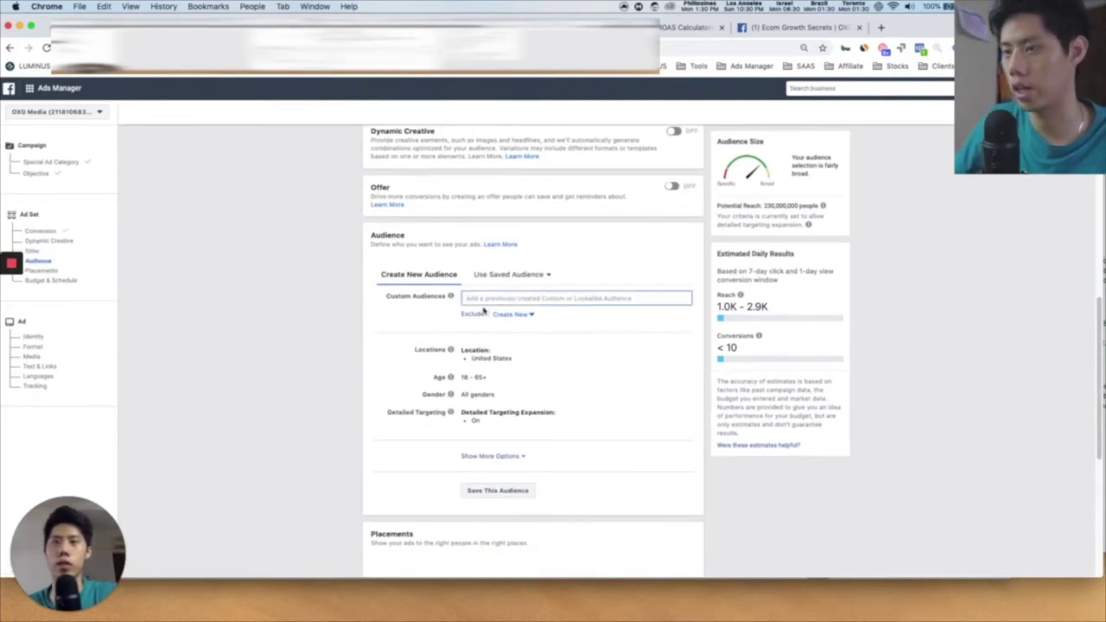
left_click(509, 298)
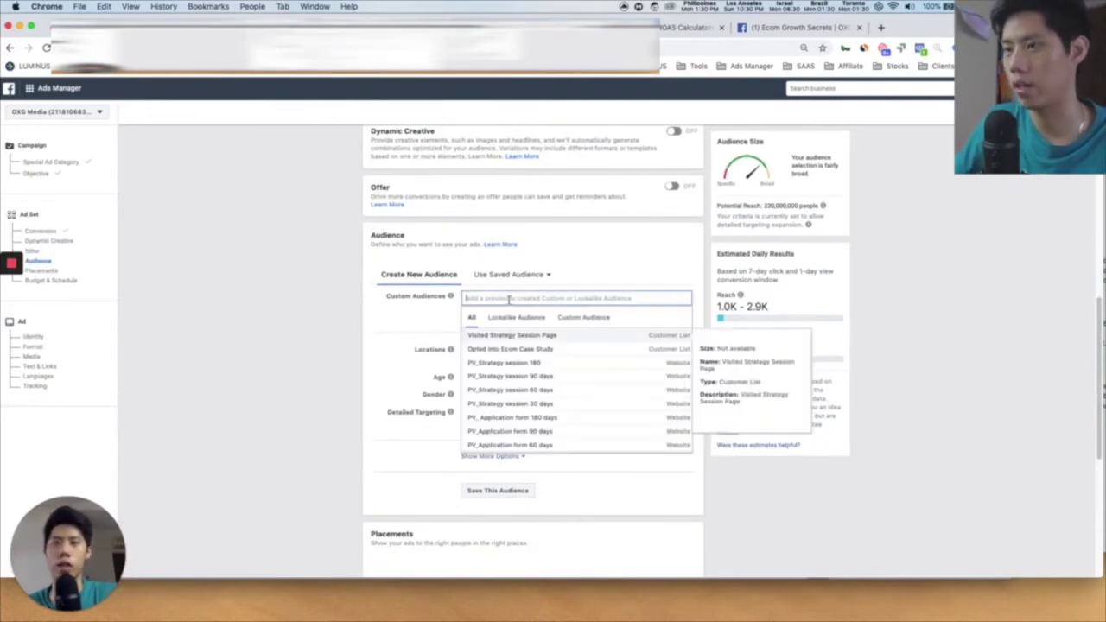
left_click(430, 325)
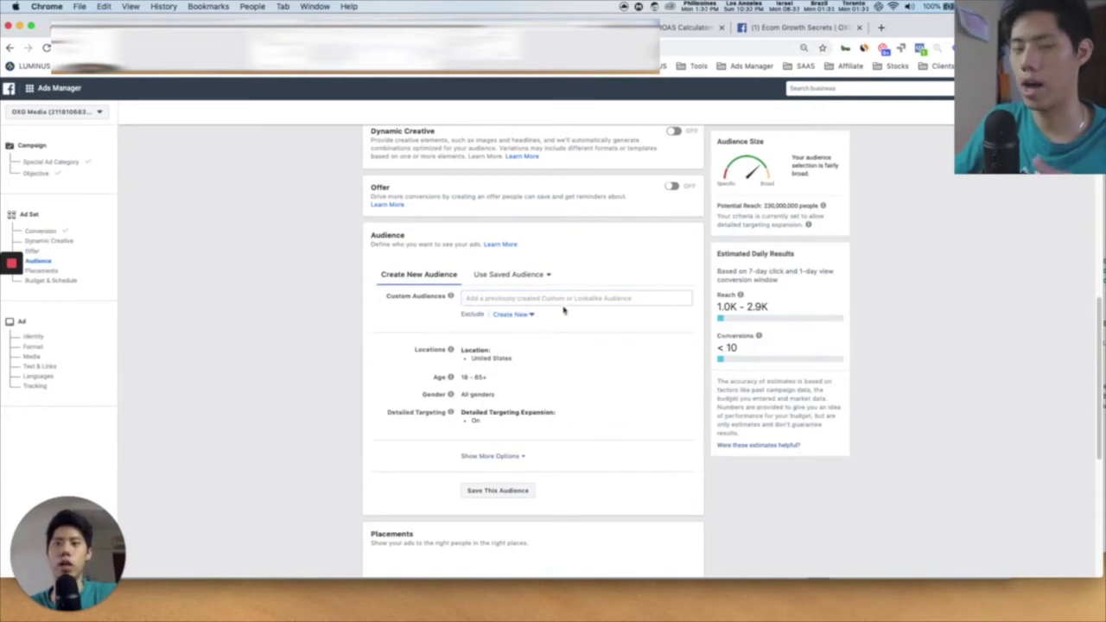
- Open Detailed Targeting for editing and expand the audience's additional options for languages and connections
mouse_move(458, 378)
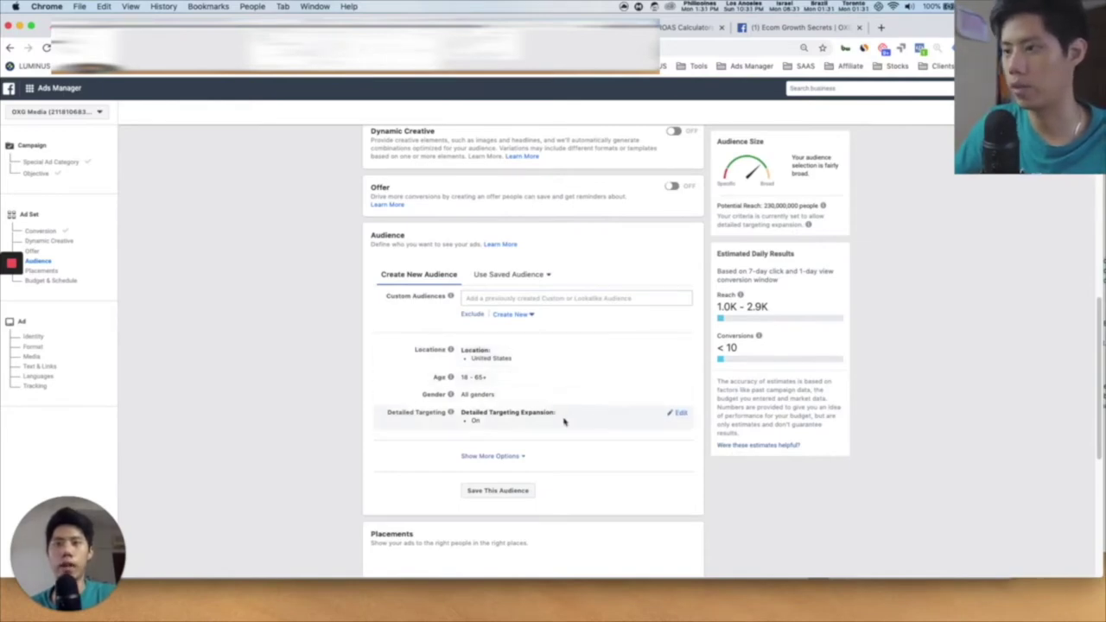
scroll(372, 432, "down", 2)
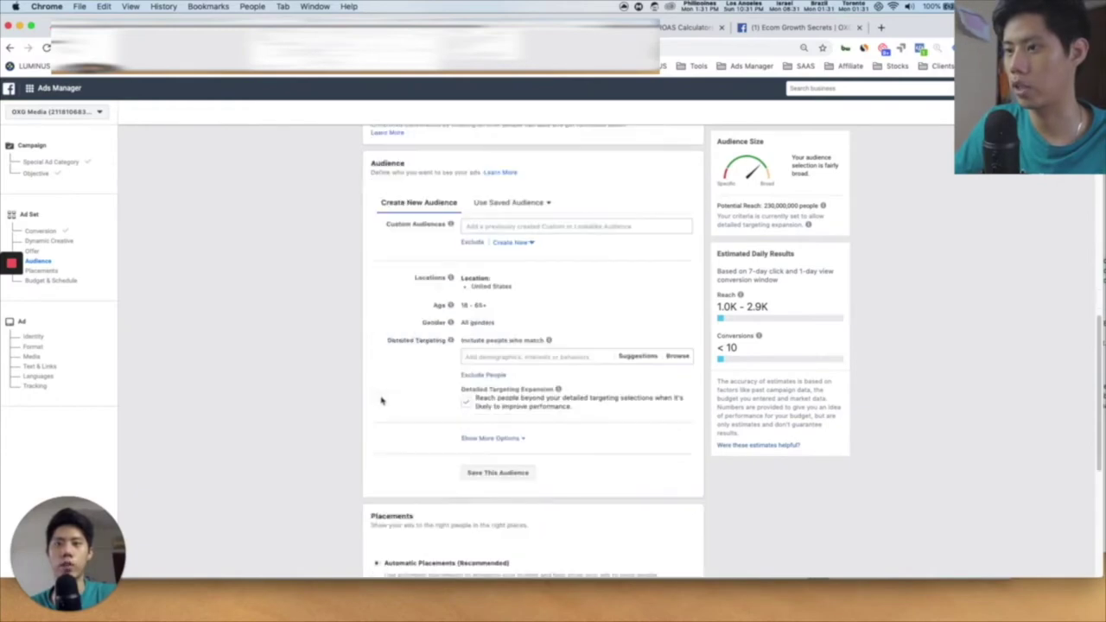
left_click(533, 358)
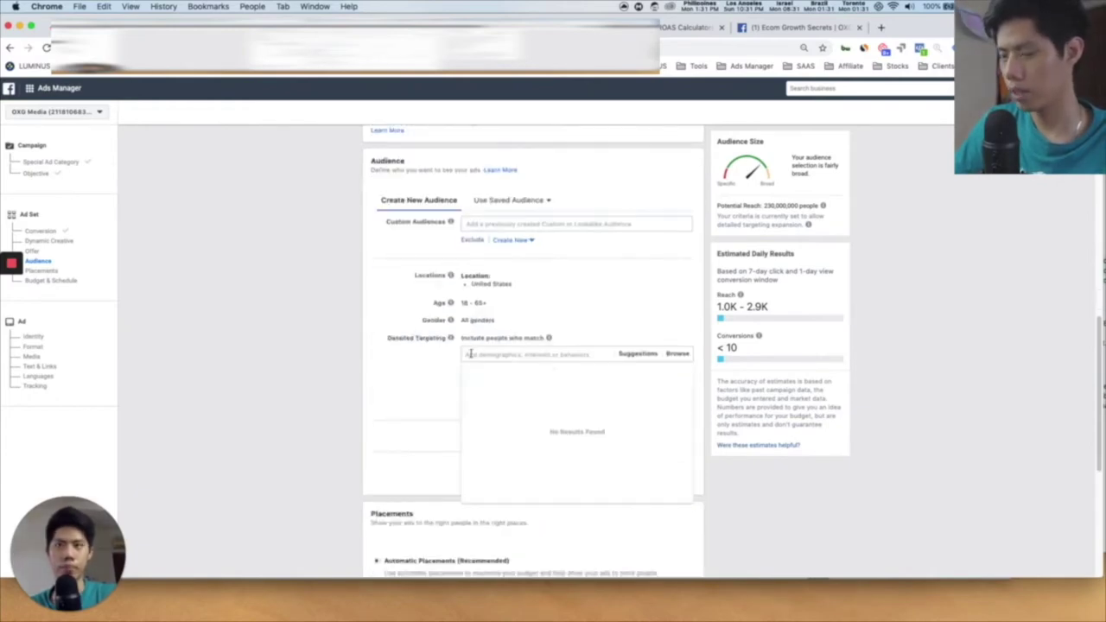
left_click(434, 365)
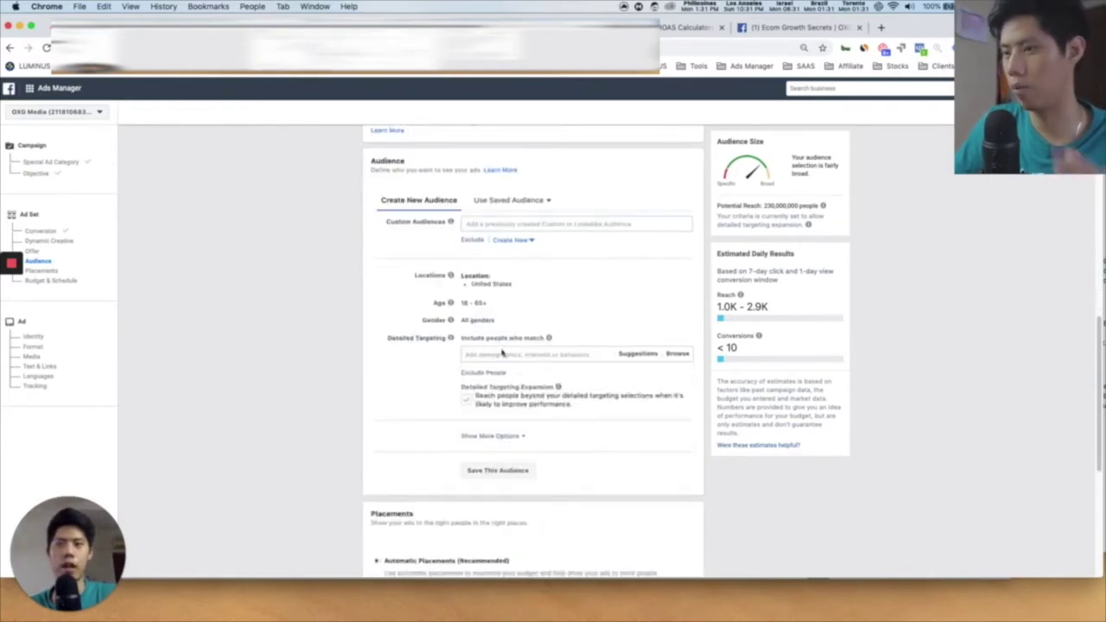
left_click(505, 436)
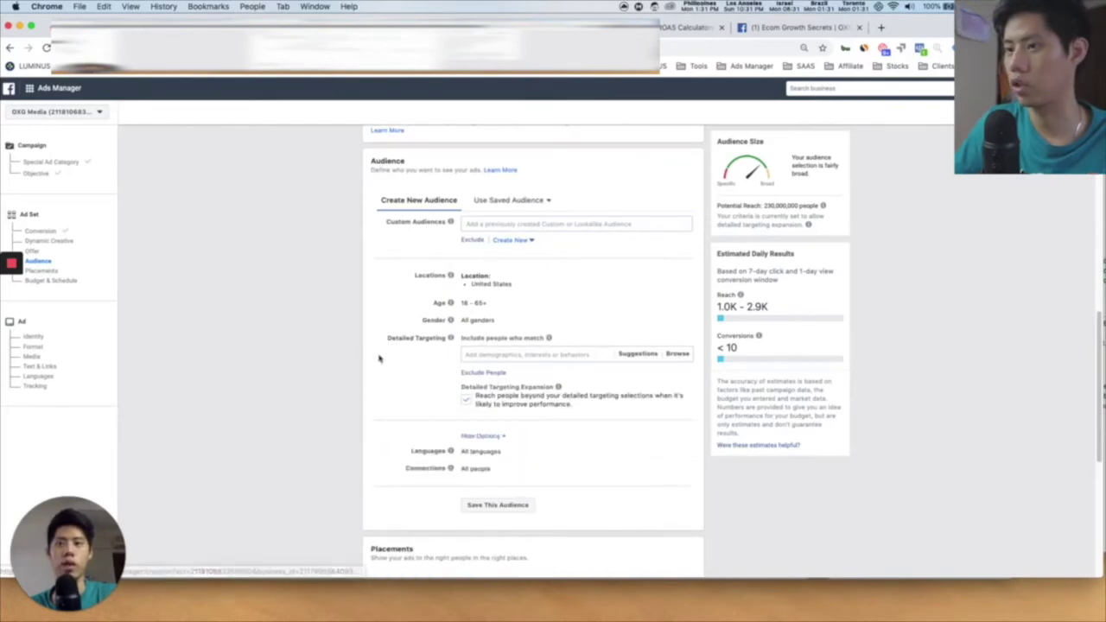
- Switch the ad set to Manual Placements and examine the selectable platforms and placements, from Feeds to Apps and Sites
scroll(369, 350, "down", 2)
scroll(432, 285, "down", 3)
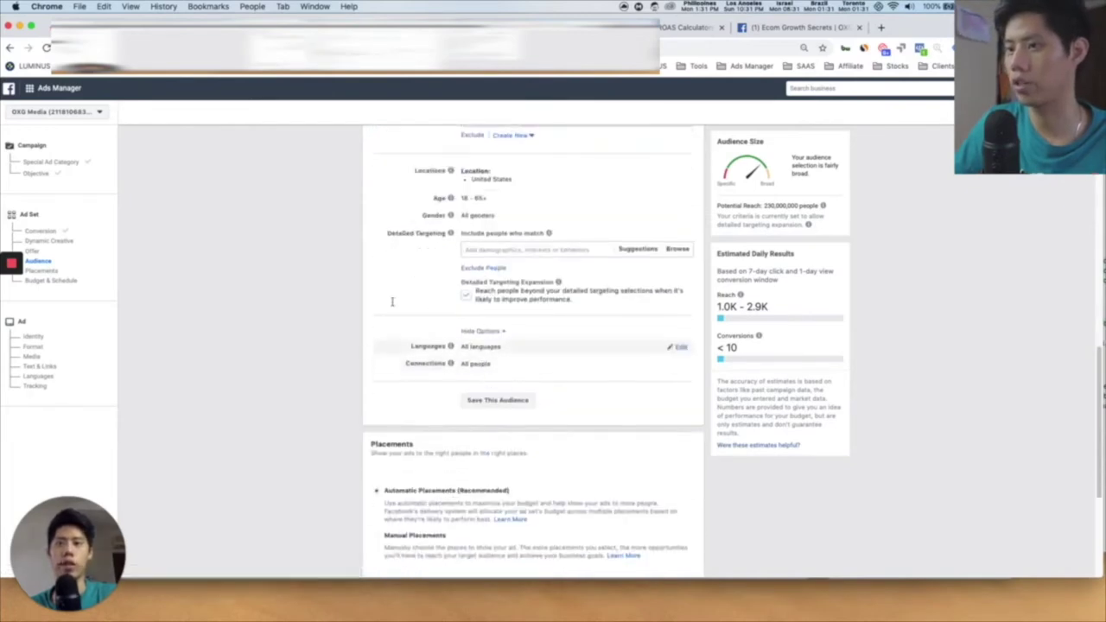
scroll(459, 306, "down", 3)
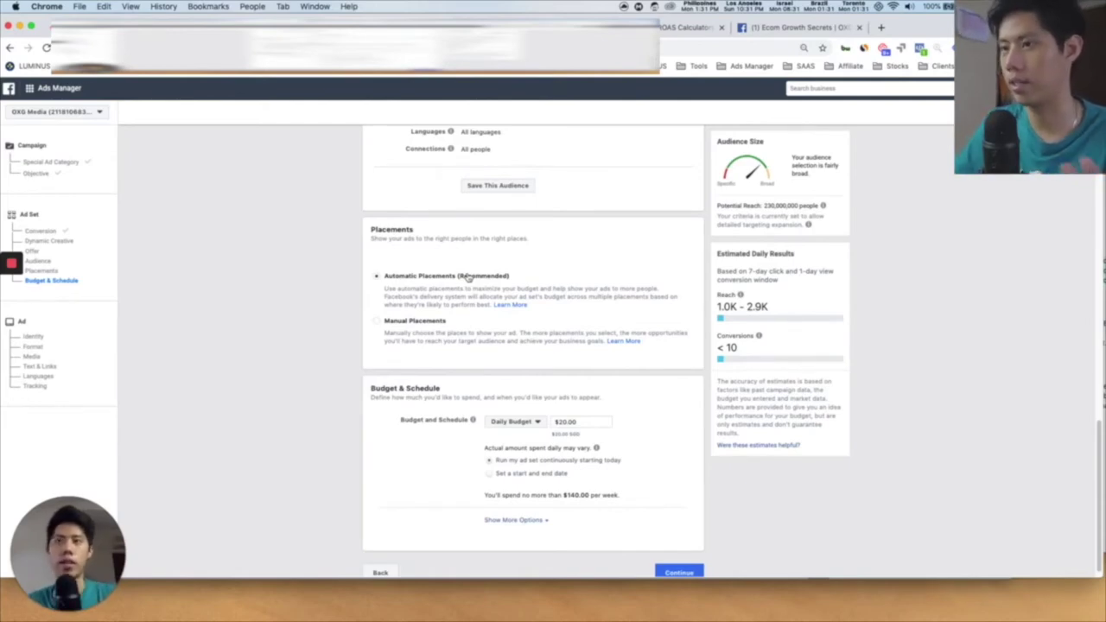
left_click(409, 321)
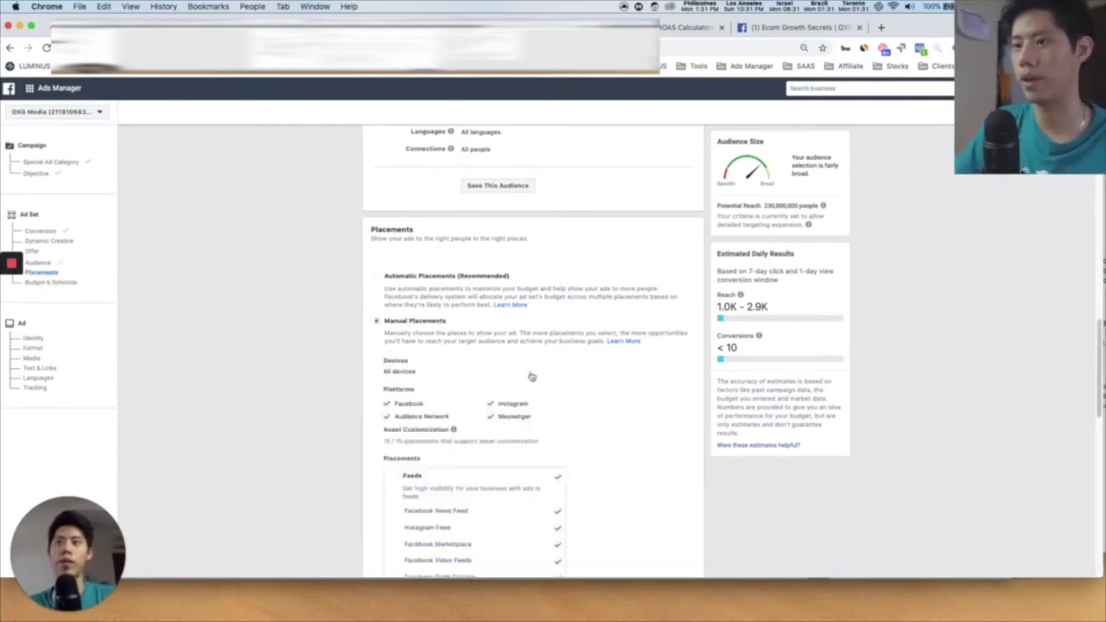
scroll(549, 381, "down", 5)
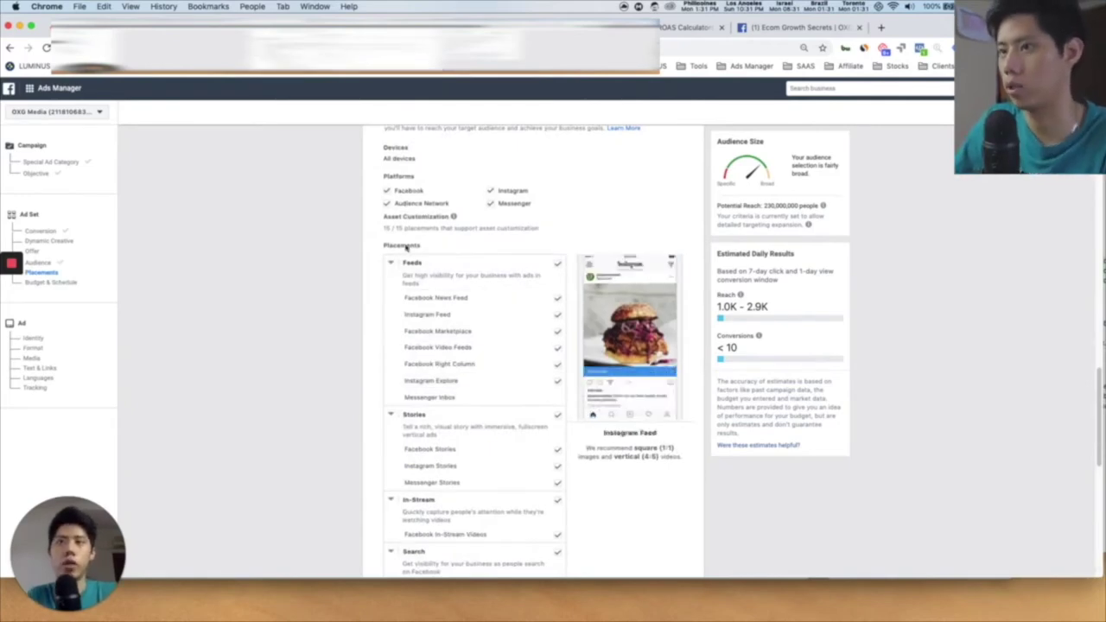
left_click(491, 191)
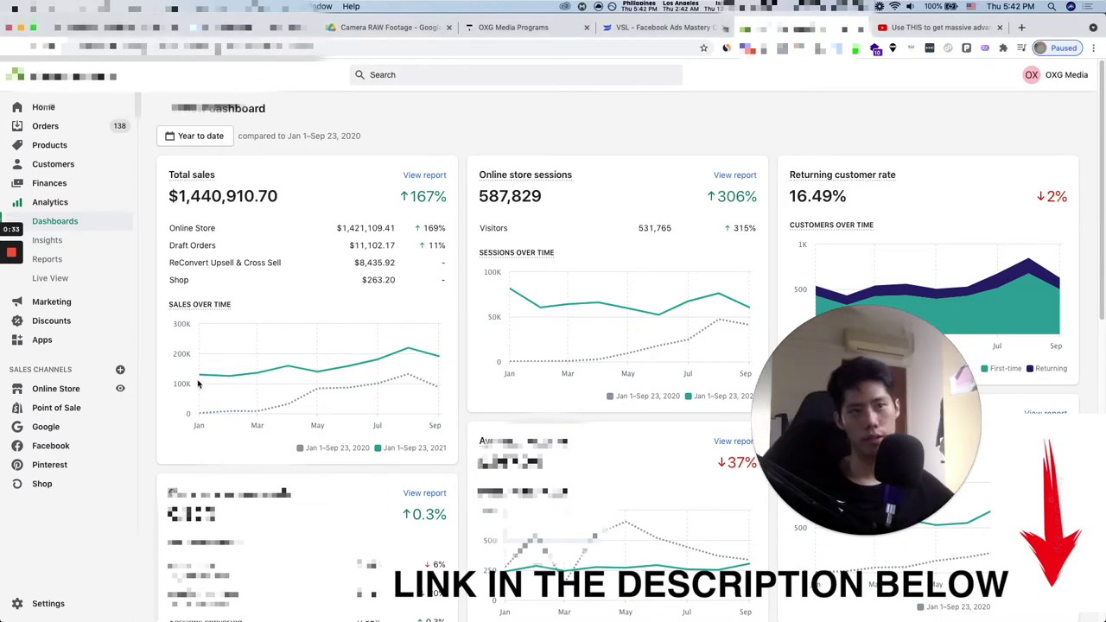
mouse_move(212, 381)
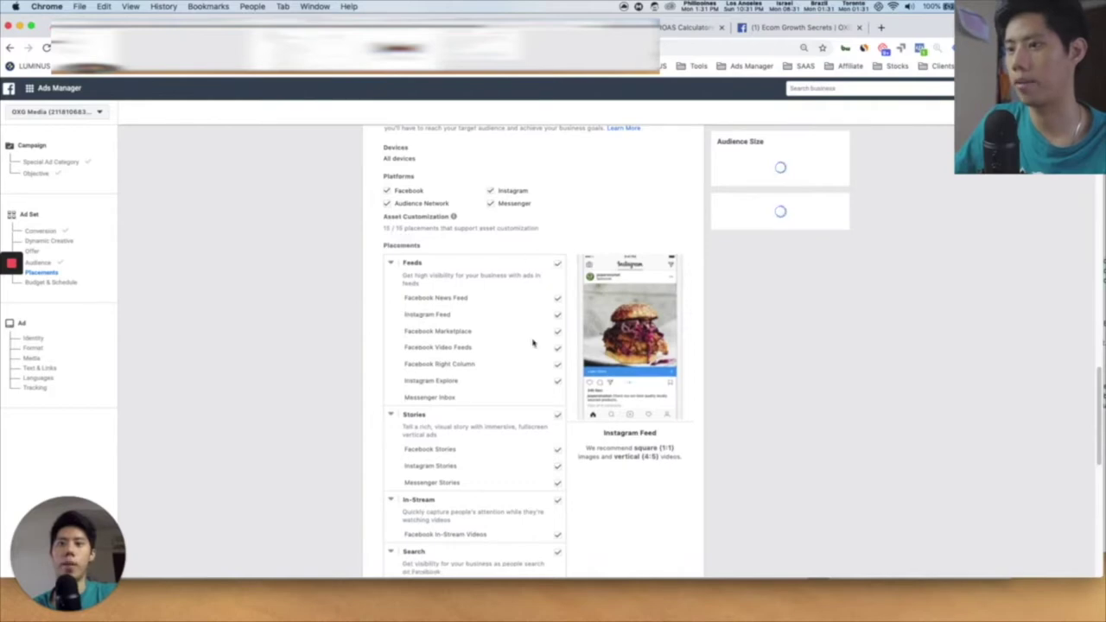
scroll(533, 343, "down", 3)
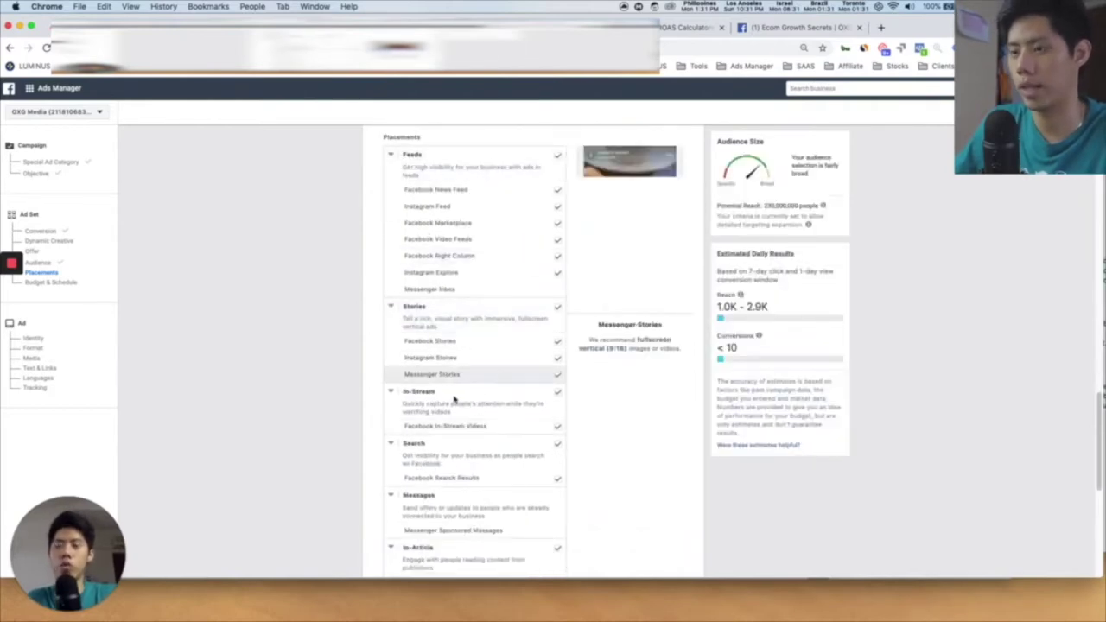
scroll(461, 388, "down", 3)
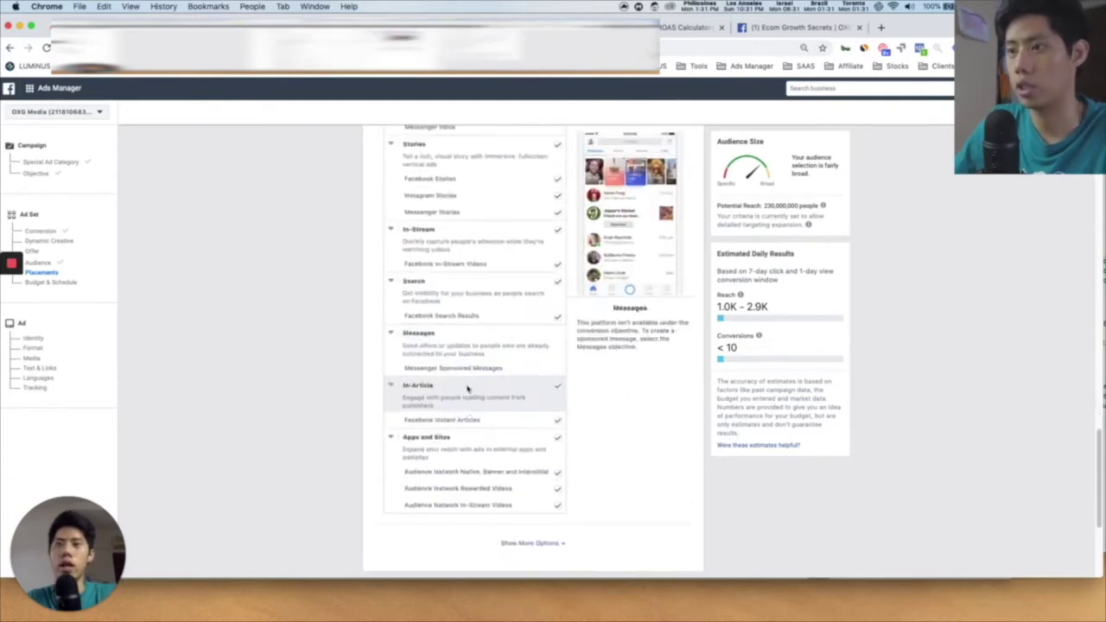
scroll(467, 388, "up", 5)
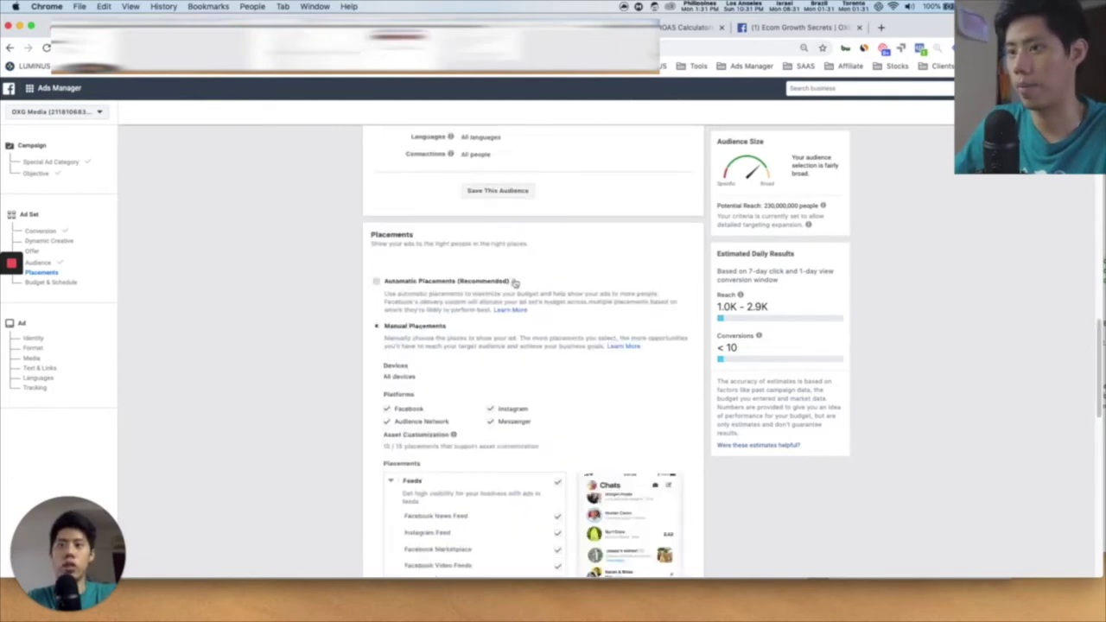
- Set the ad set's placements to Automatic Placements (Recommended)
left_click(516, 284)
left_click(423, 328)
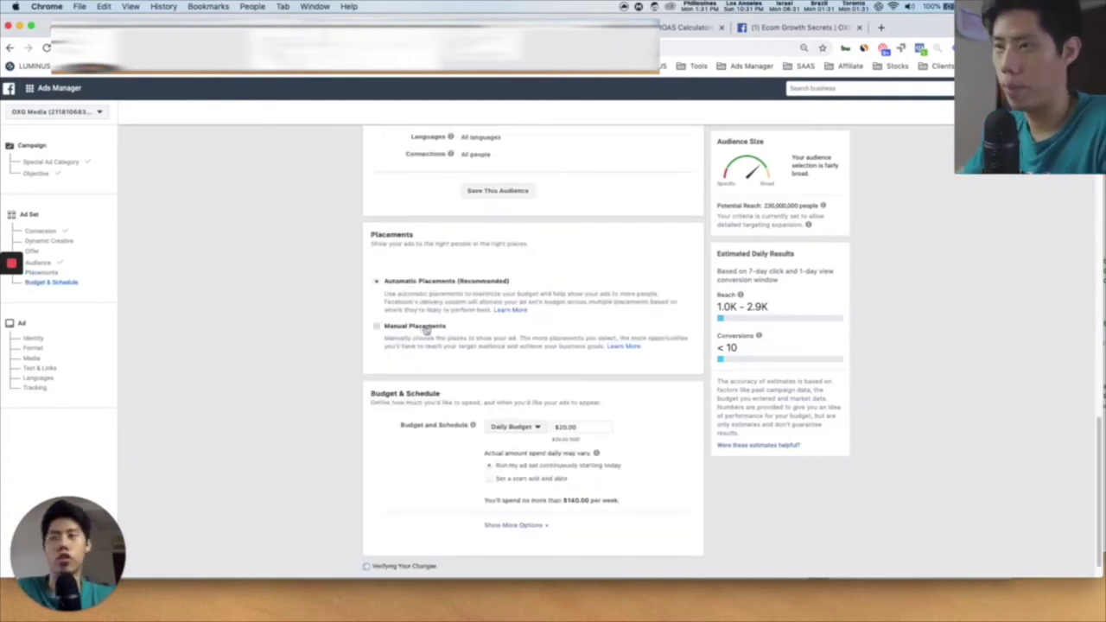
left_click(387, 285)
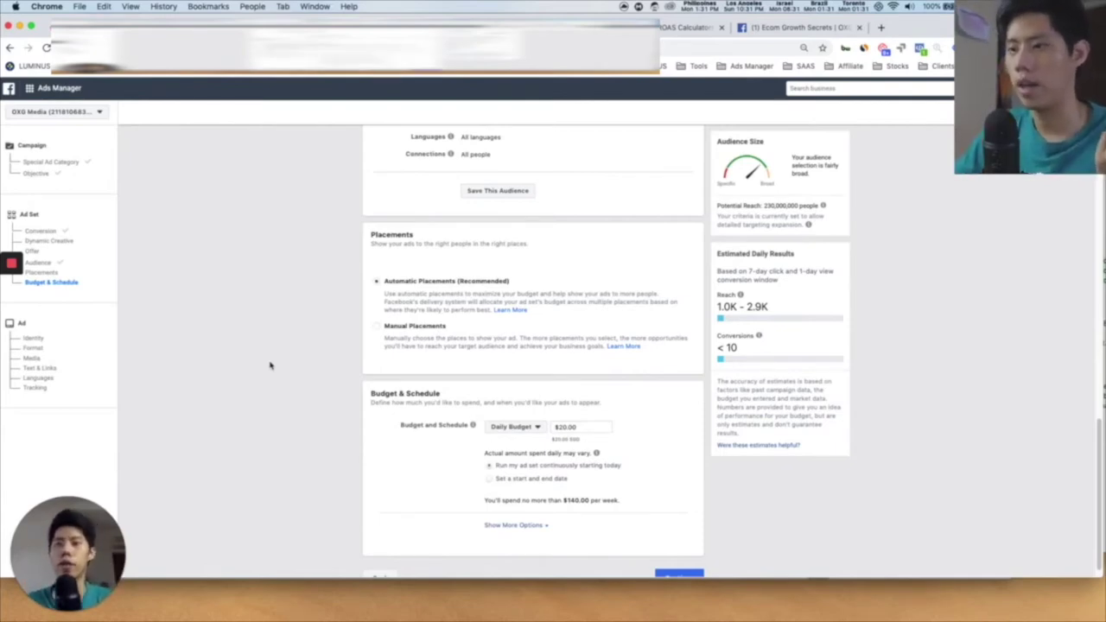
scroll(284, 362, "down", 1)
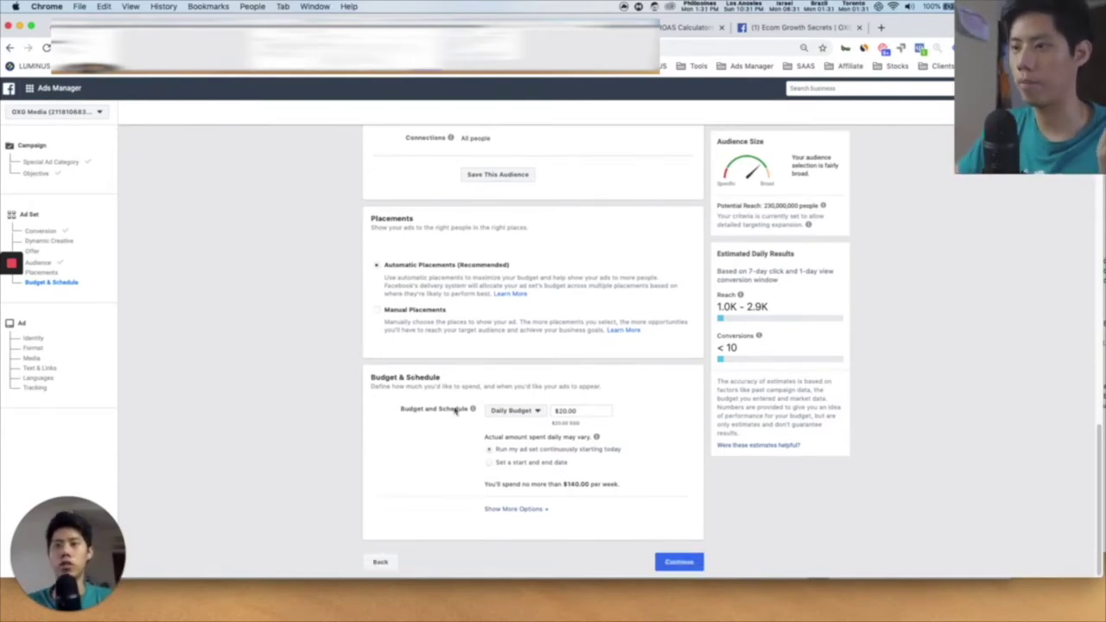
- Switch the ad set's budget type to Lifetime Budget and back to Daily Budget
left_click(513, 412)
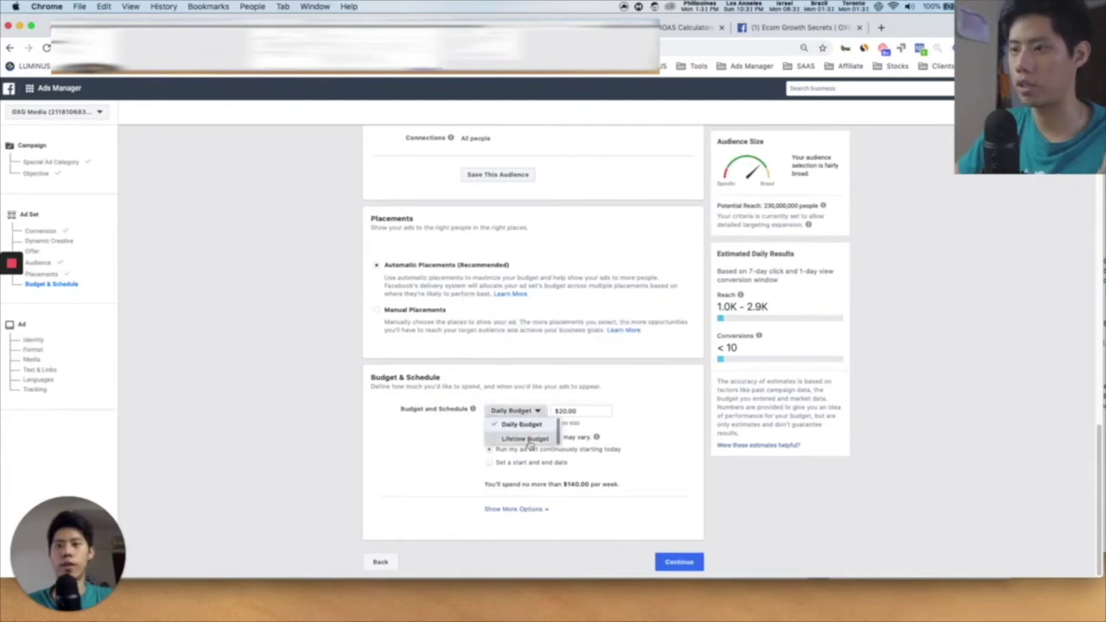
left_click(524, 439)
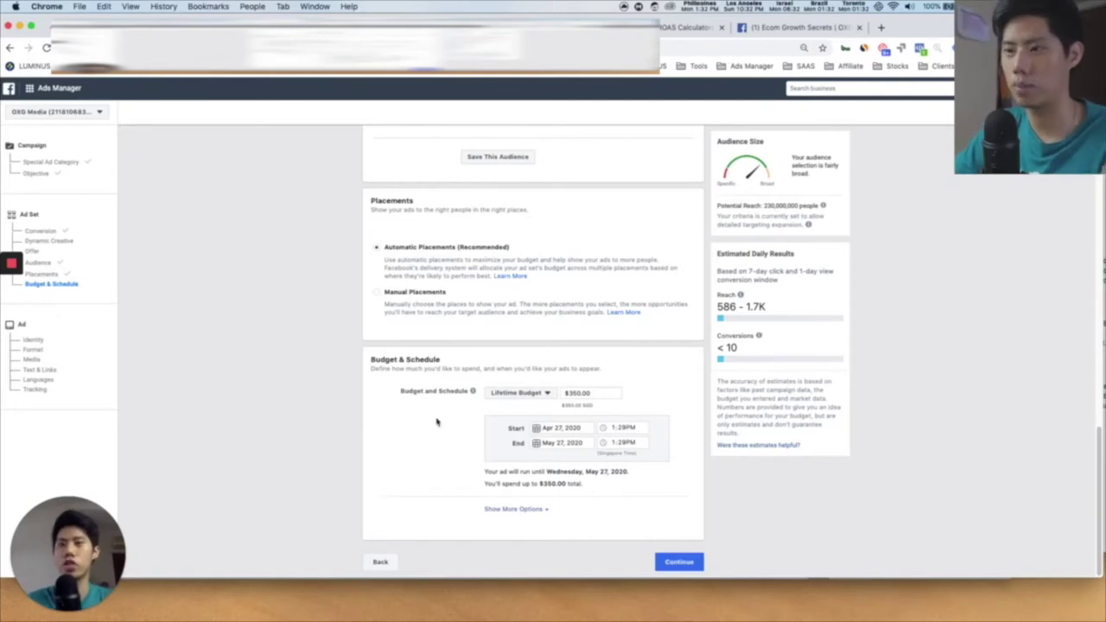
left_click(509, 396)
left_click(514, 405)
- Set the ad set's daily budget to $50.00
scroll(601, 429, "down", 1)
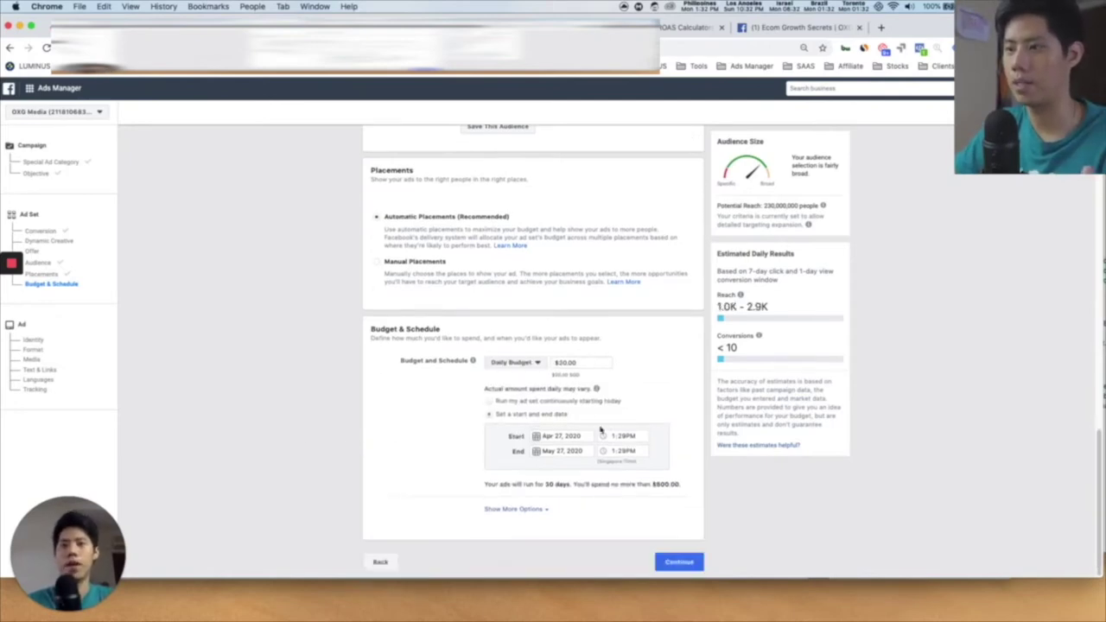
triple_click(586, 365)
type("50")
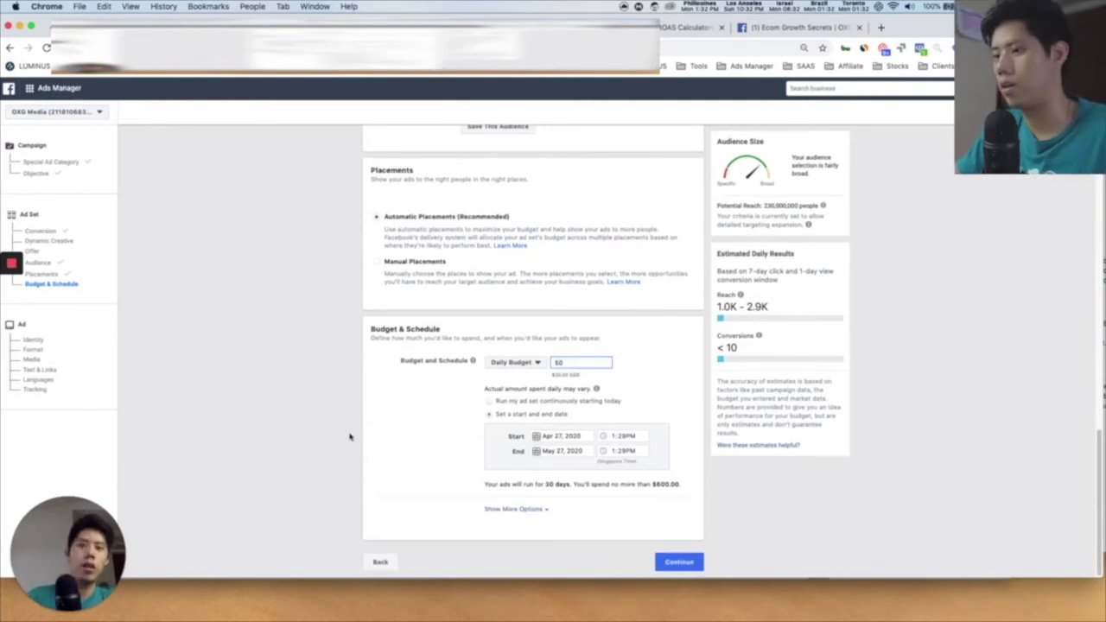
left_click(378, 446)
- Return to the audience settings and highlight the Potential Reach figure under Audience Size
scroll(484, 402, "up", 4)
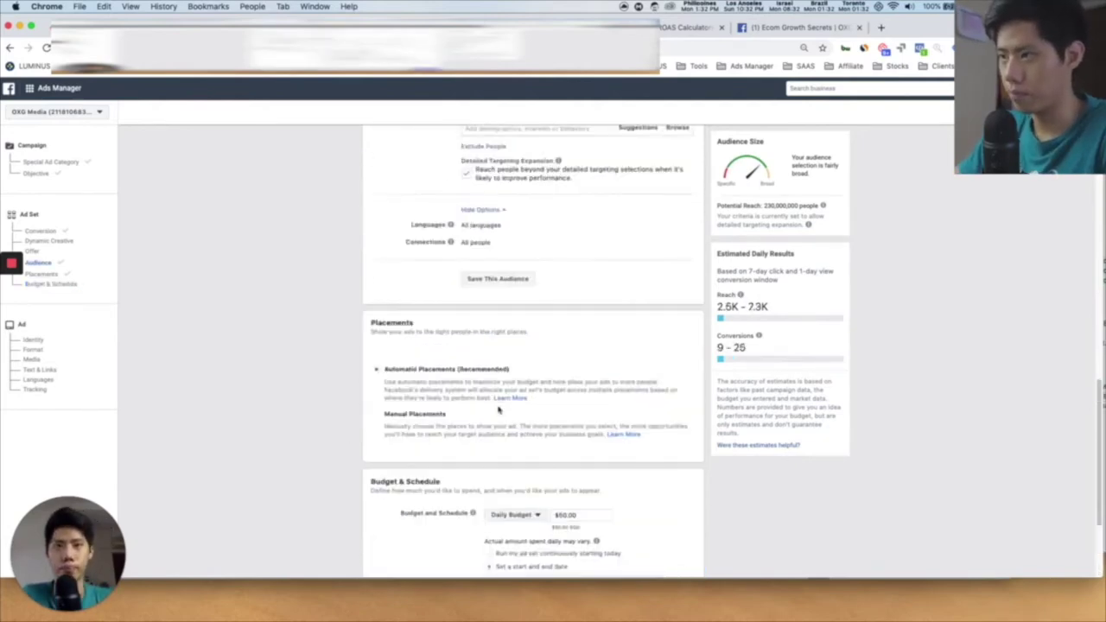
scroll(562, 363, "up", 1)
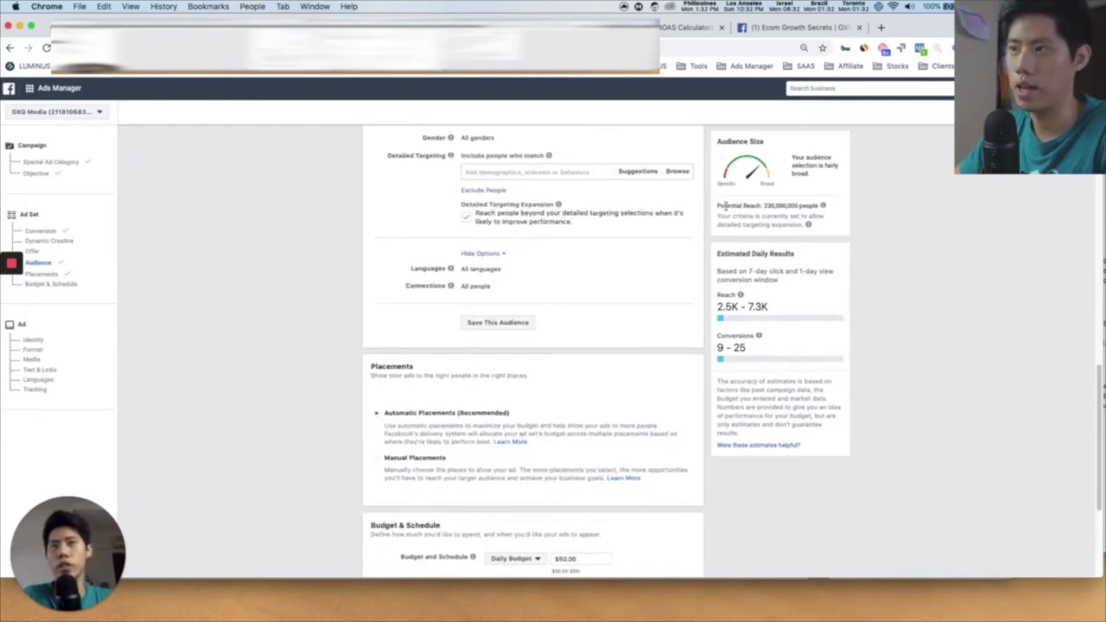
left_click_drag(724, 205, 798, 206)
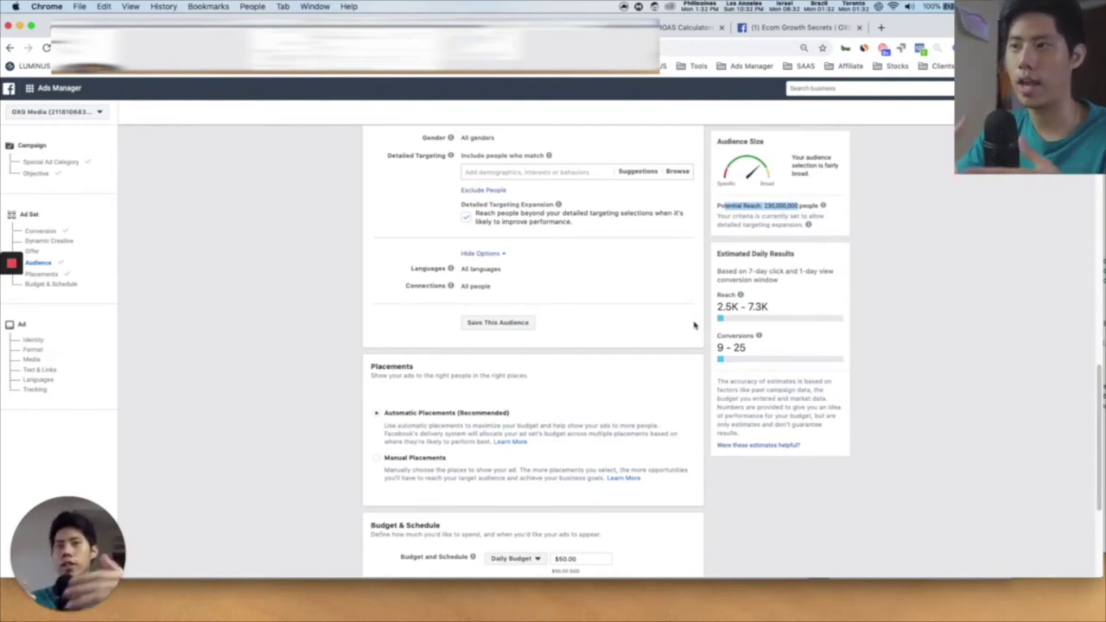
- Turn off Detailed Targeting Expansion and add the interest Dogs to the audience's Detailed Targeting
scroll(691, 324, "up", 3)
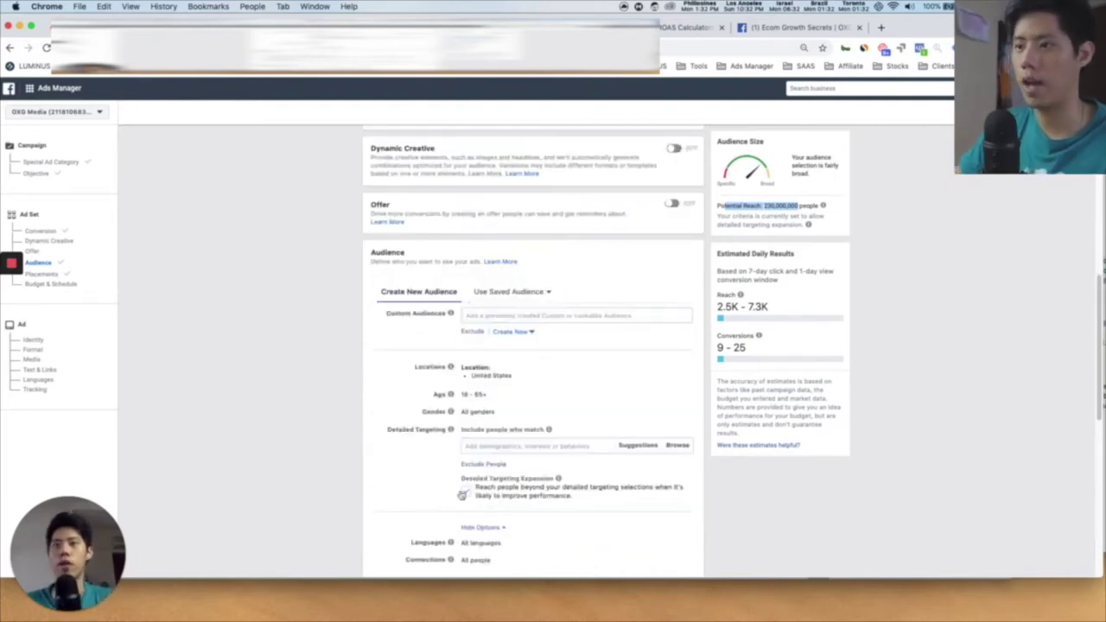
left_click(517, 452)
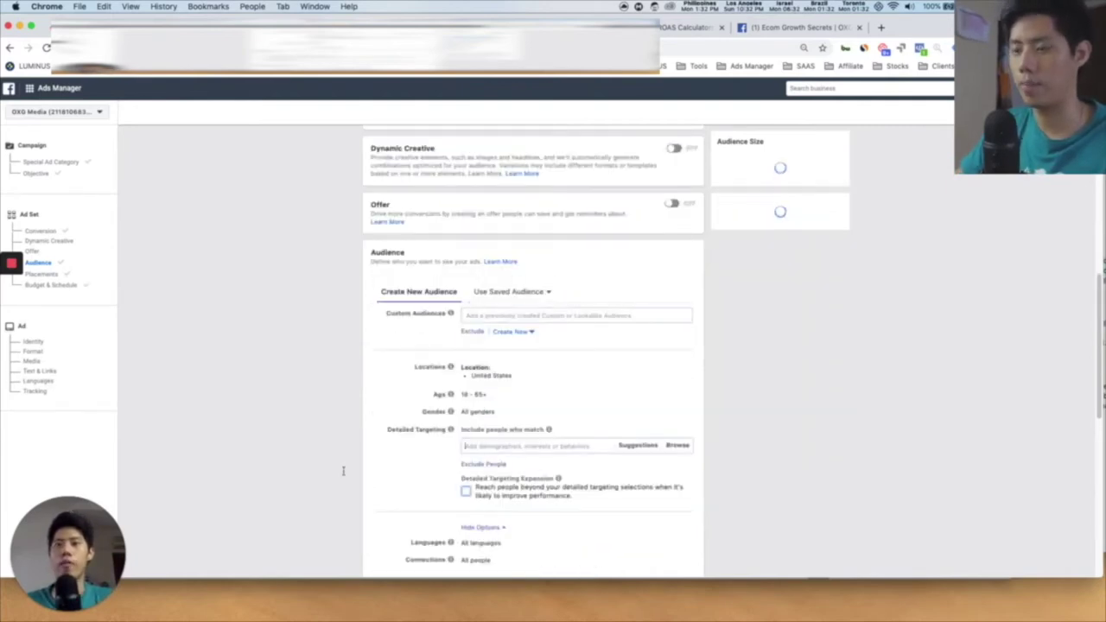
type("dogs")
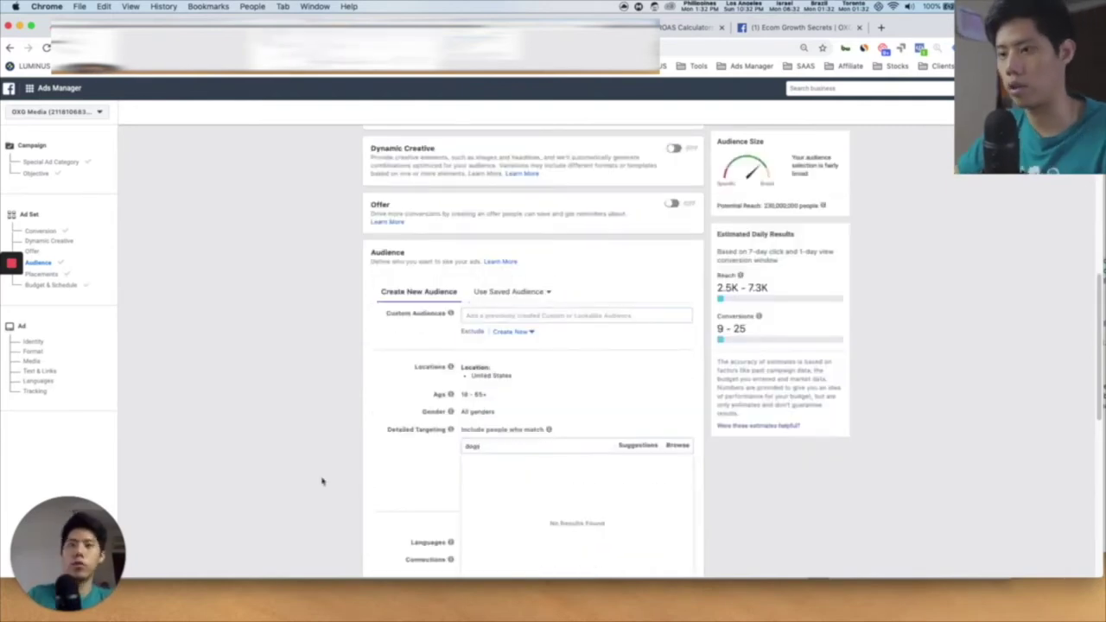
left_click(529, 471)
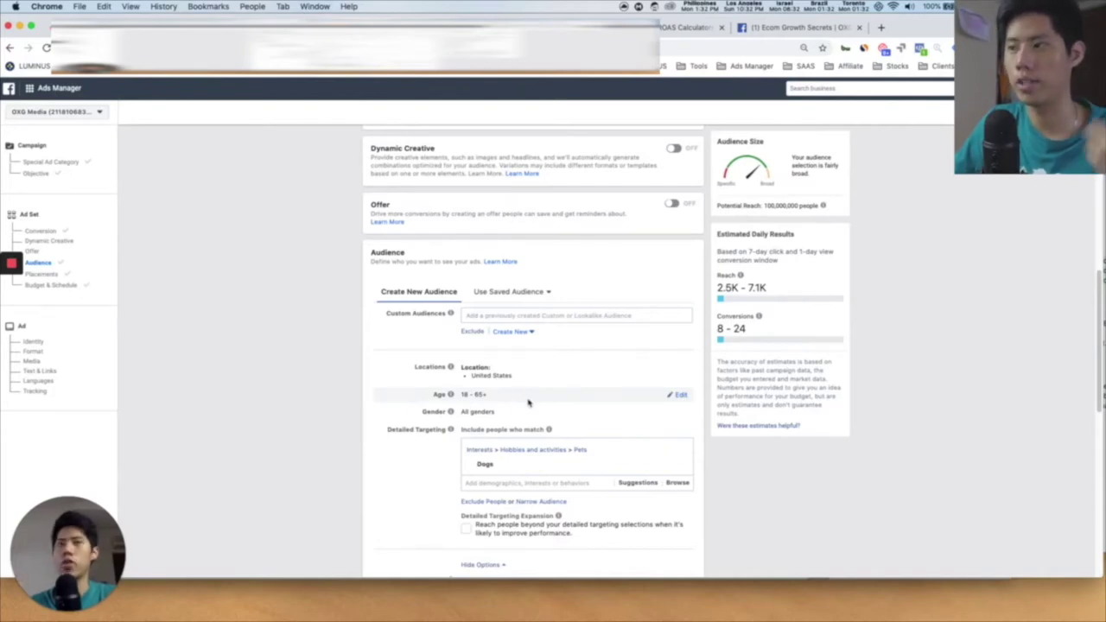
- Review the ad set's budget, schedule and audience targeting, and continue to the ad setup
scroll(529, 402, "down", 10)
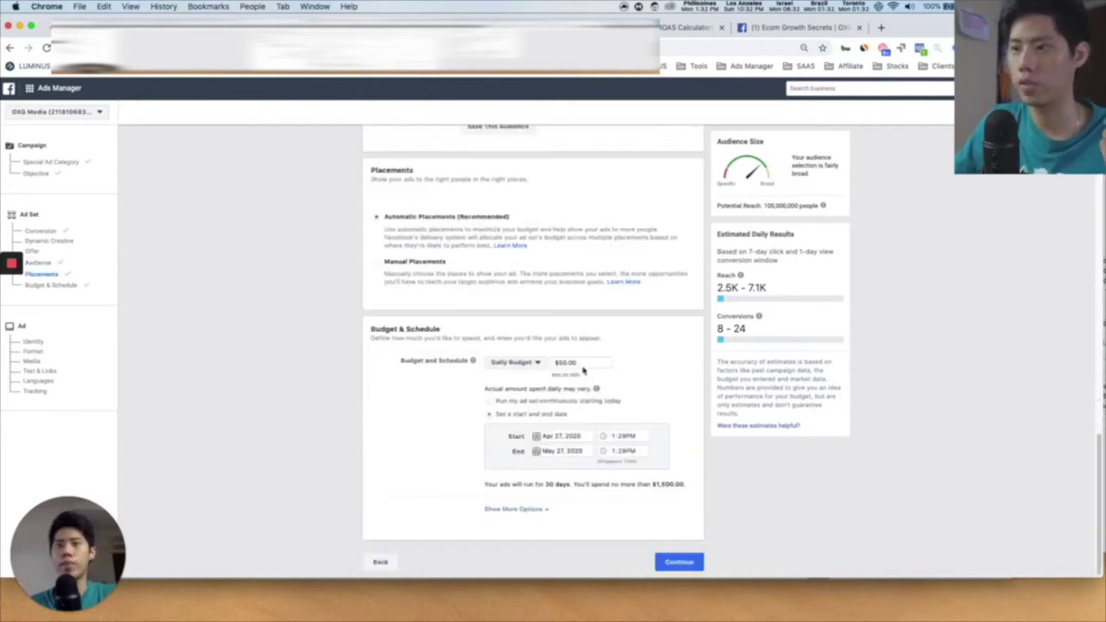
scroll(585, 364, "up", 4)
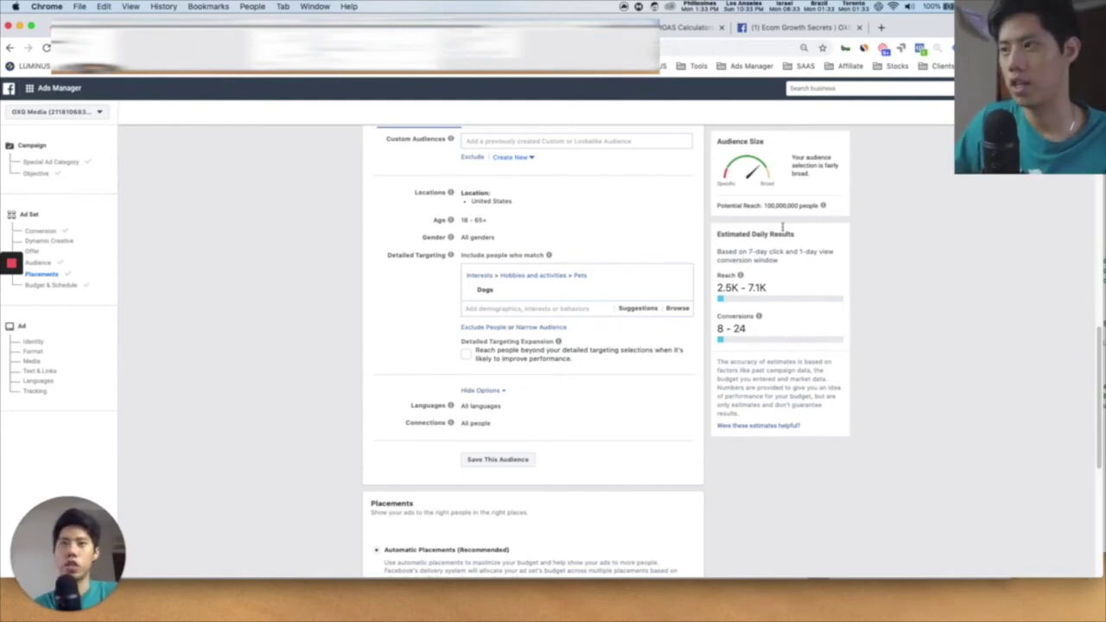
scroll(599, 336, "down", 5)
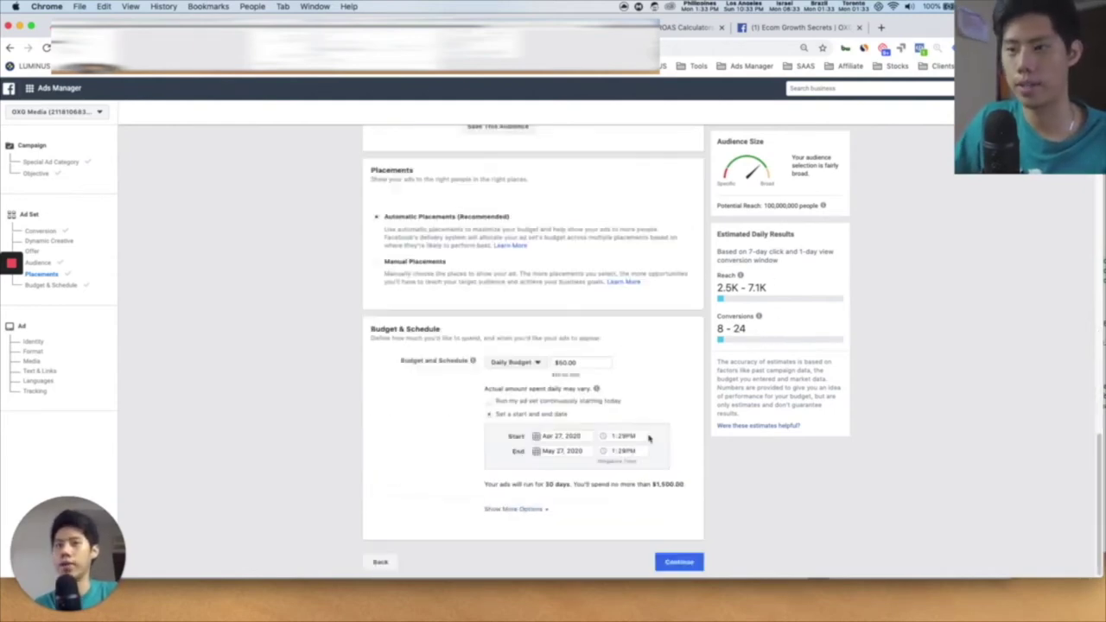
left_click(679, 562)
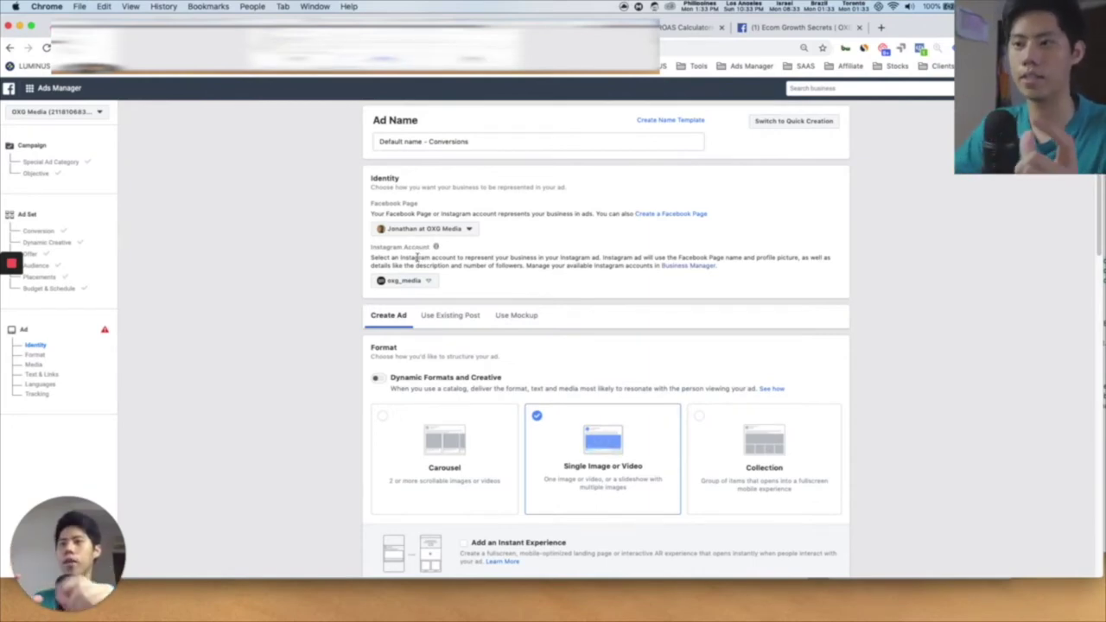
- Look at the ad's Instagram Account choices and the Select Mockup dialog without choosing anything
left_click(421, 287)
left_click(268, 302)
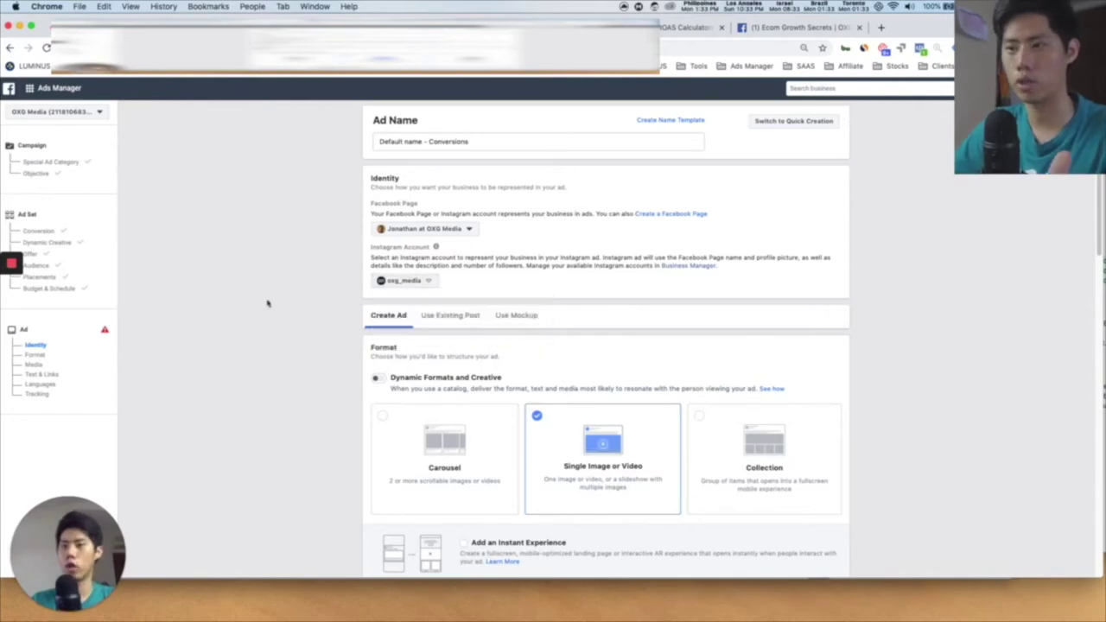
scroll(364, 329, "down", 3)
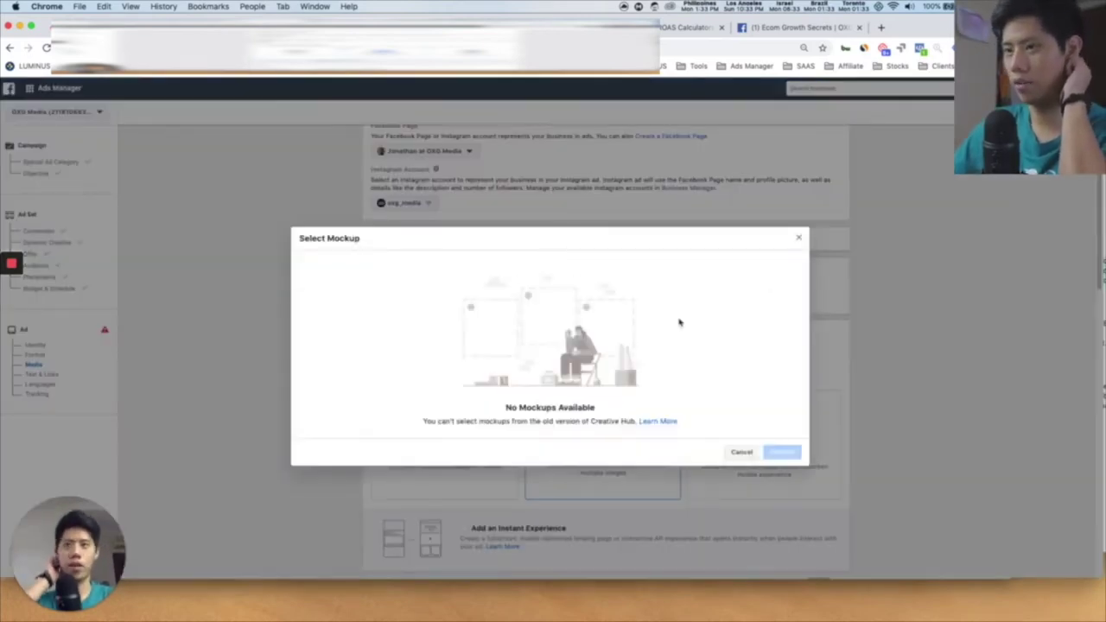
left_click(798, 241)
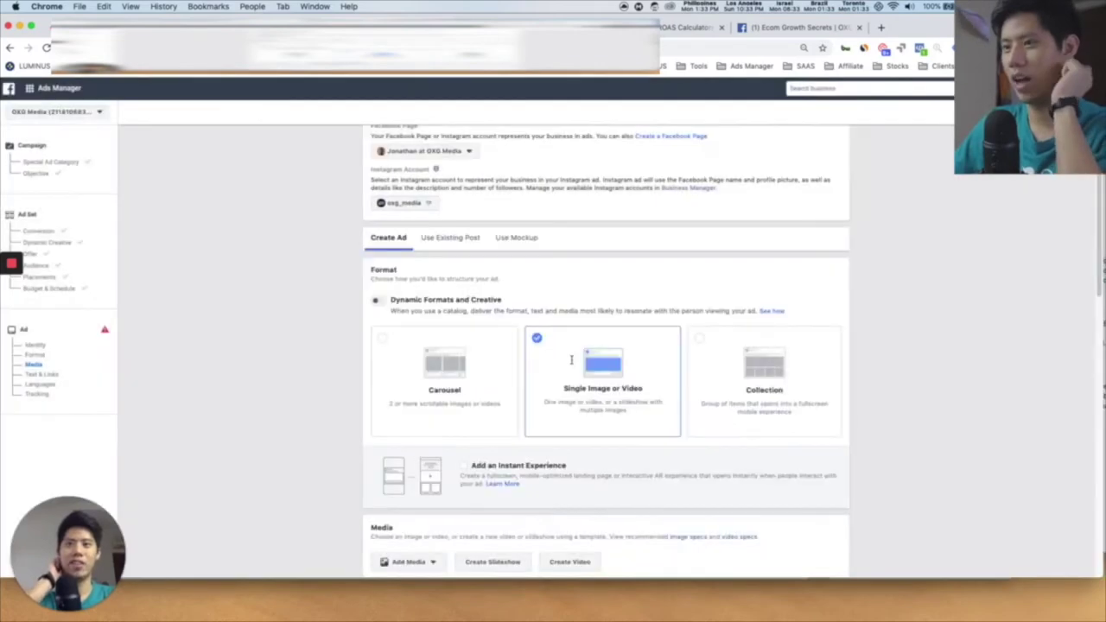
- Try the Carousel and Single Image or Video formats, and set the ad's format to Collection
scroll(311, 304, "down", 2)
scroll(314, 303, "up", 1)
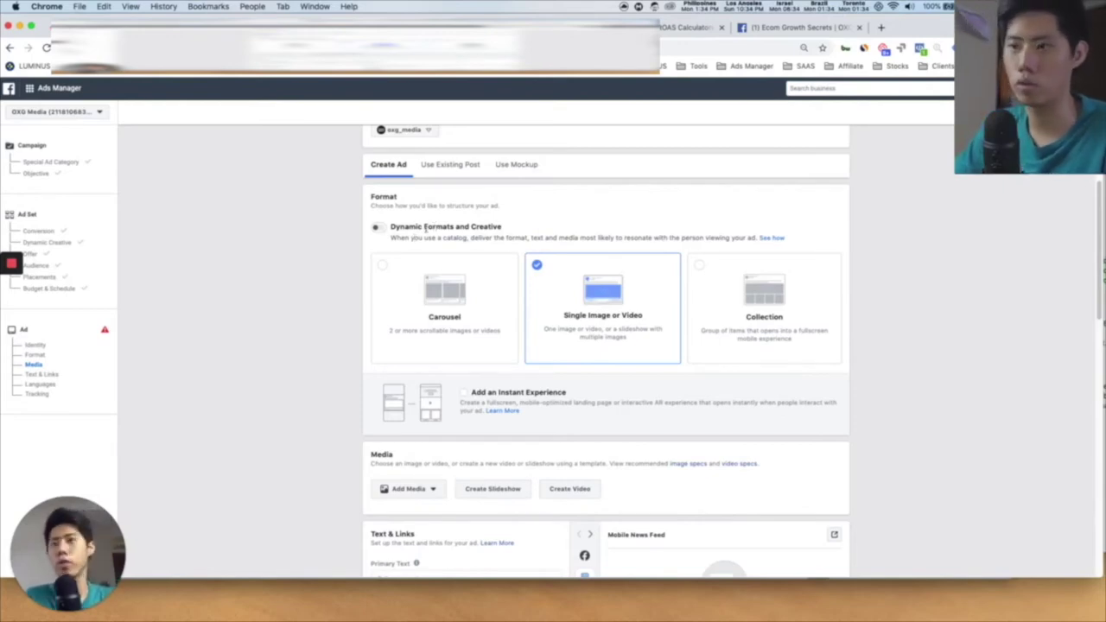
scroll(511, 305, "down", 3)
scroll(511, 304, "up", 1)
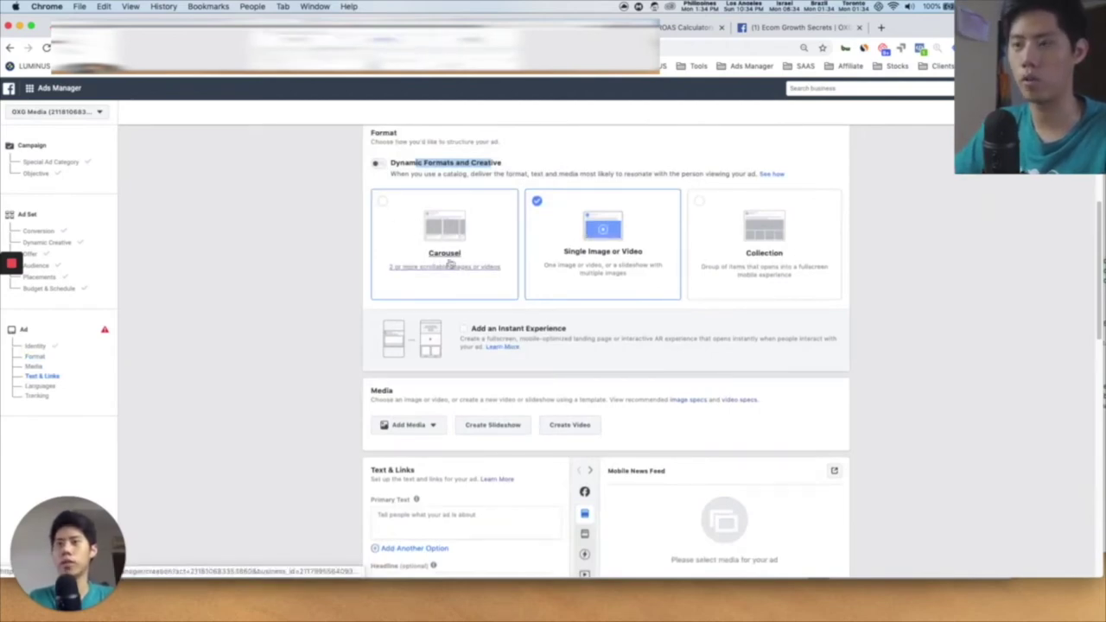
left_click(512, 296)
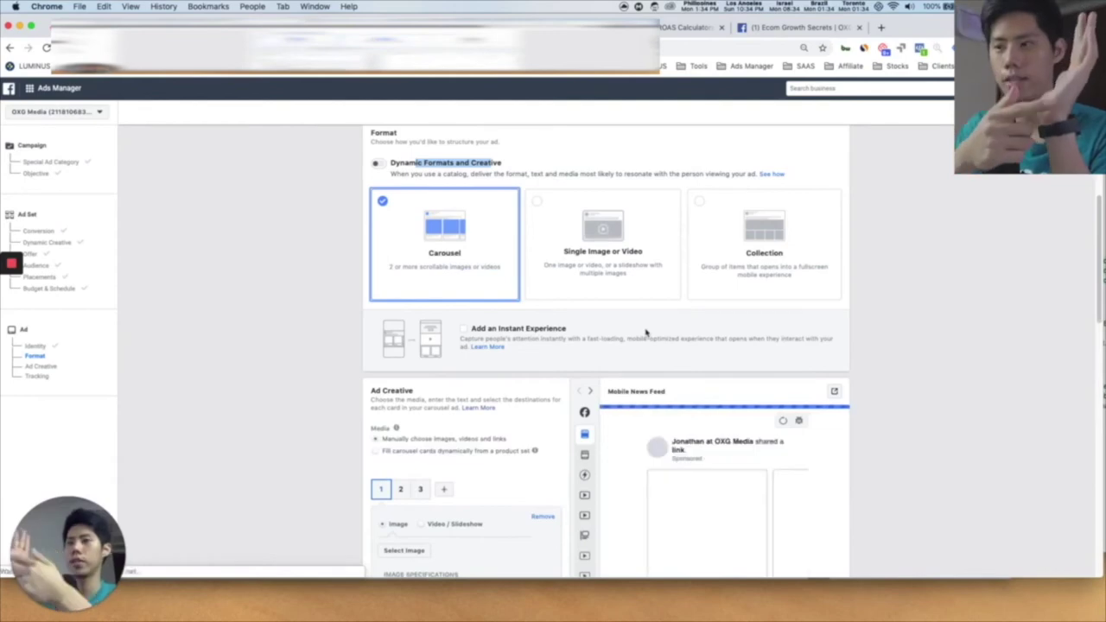
scroll(645, 333, "down", 2)
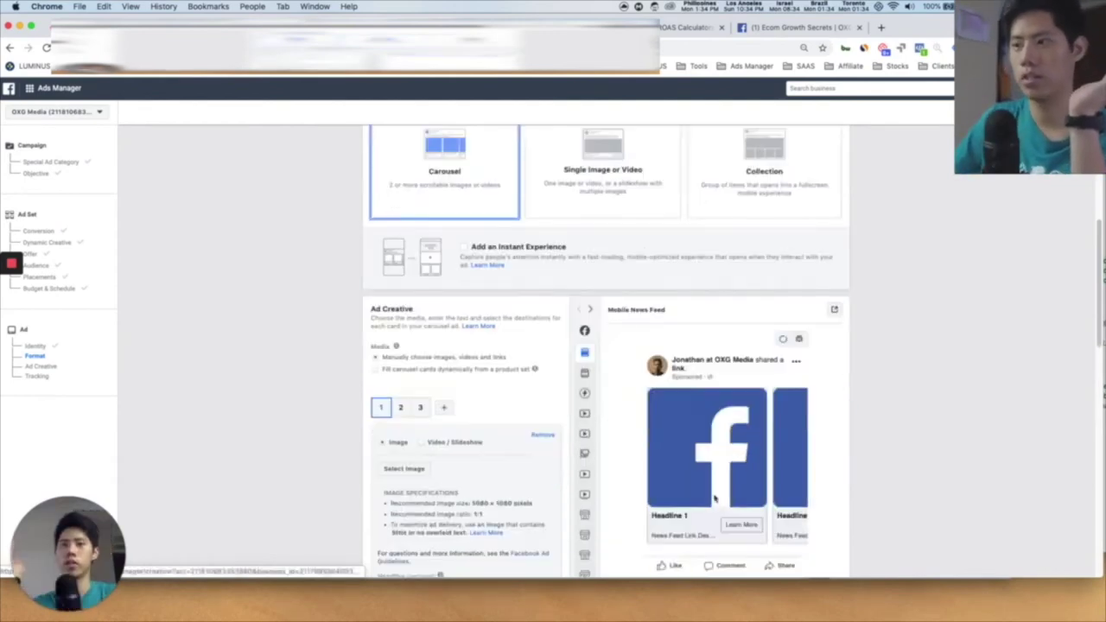
scroll(595, 276, "up", 1)
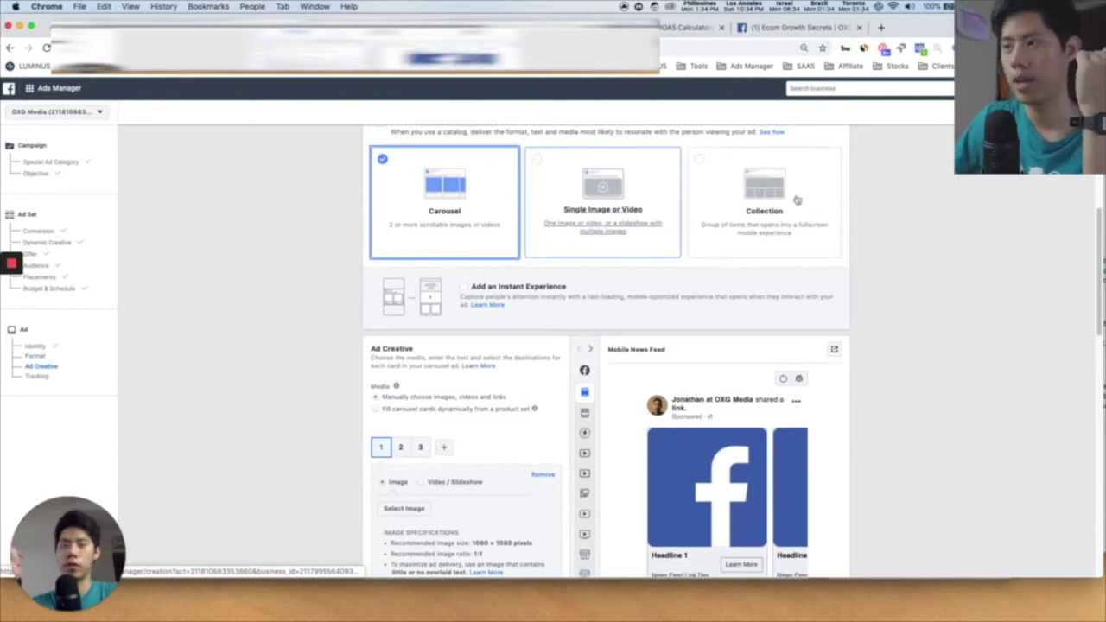
left_click(603, 198)
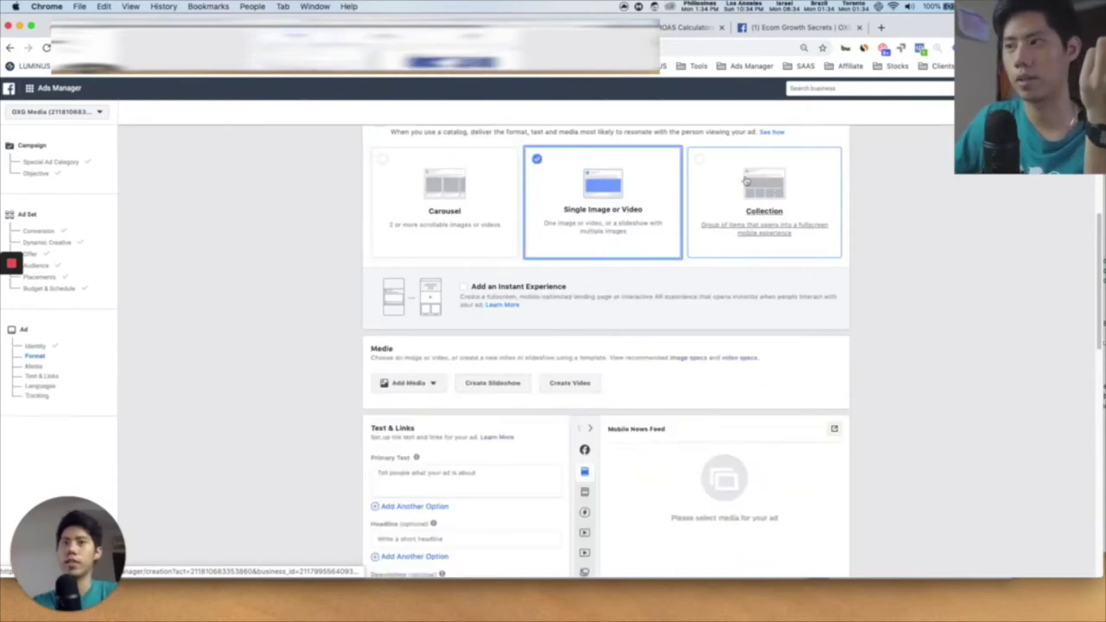
left_click(809, 260)
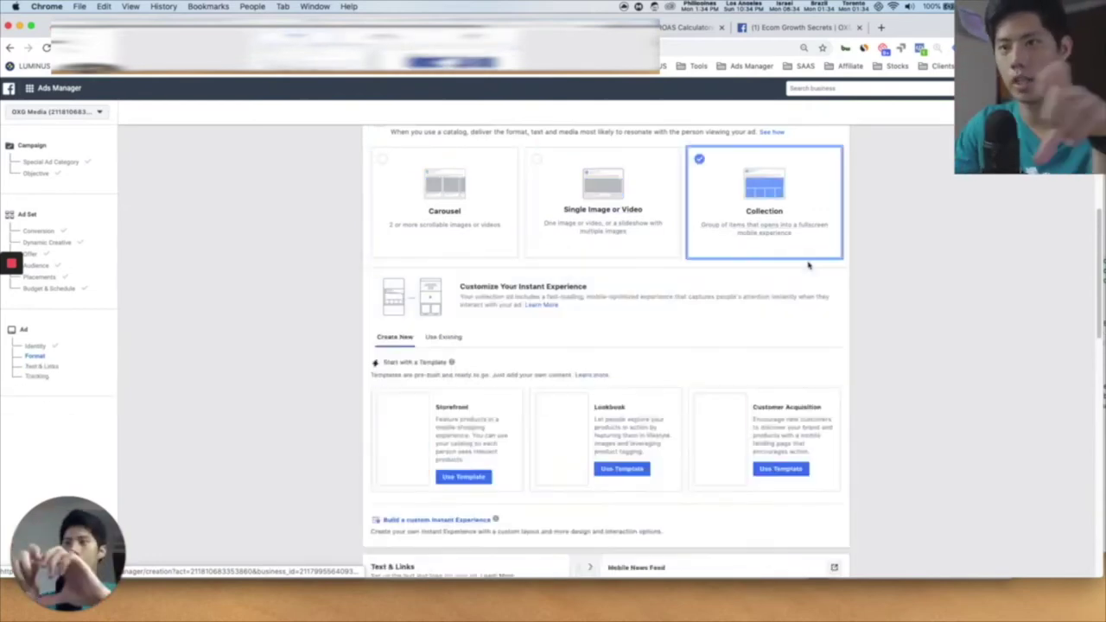
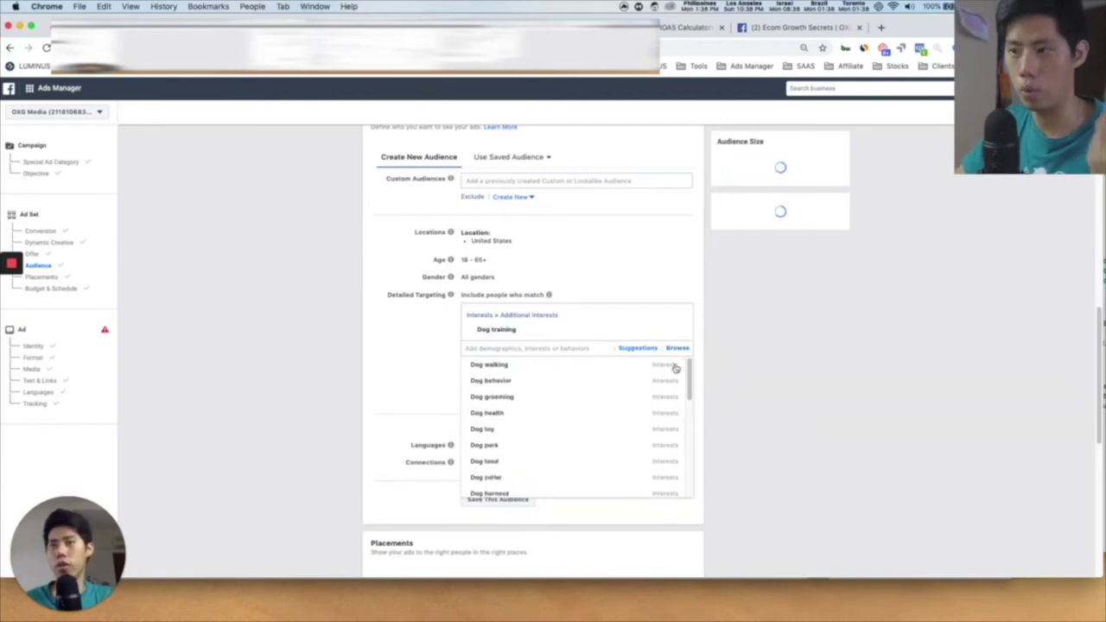
- Add the suggested interest Dog grooming to Detailed Targeting and remove Dog training from it
left_click(531, 322)
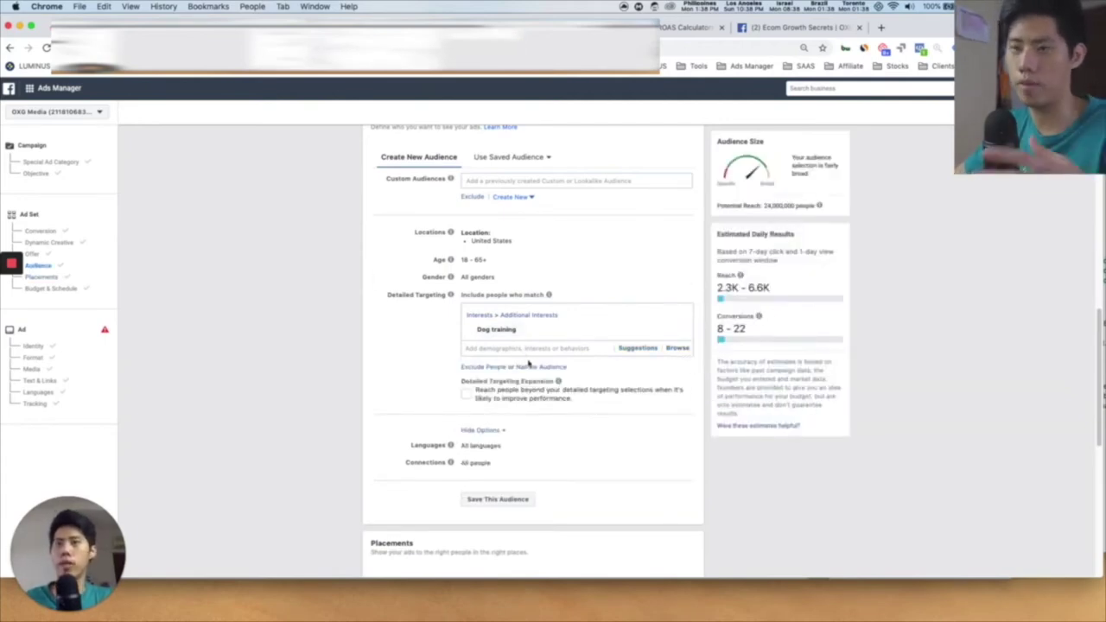
left_click(645, 350)
mouse_move(546, 401)
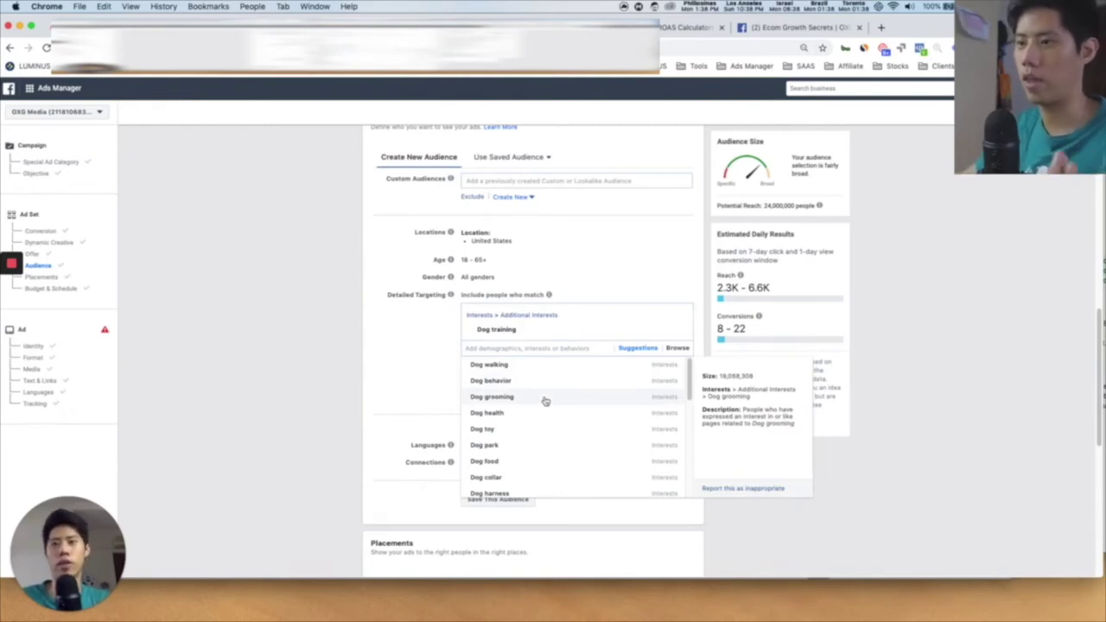
left_click(545, 401)
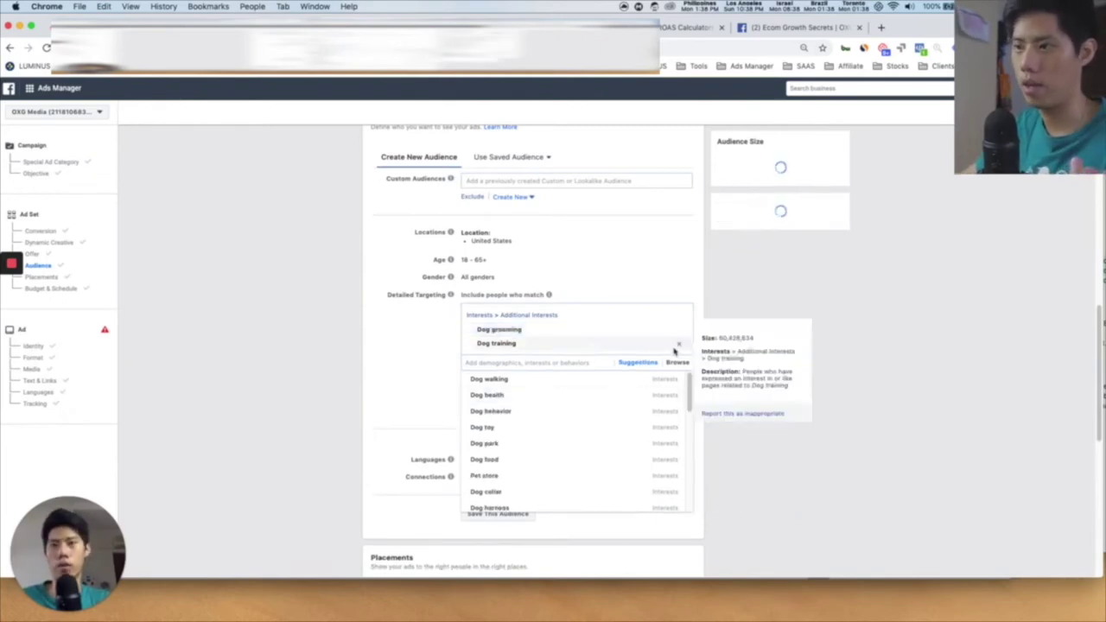
left_click(680, 345)
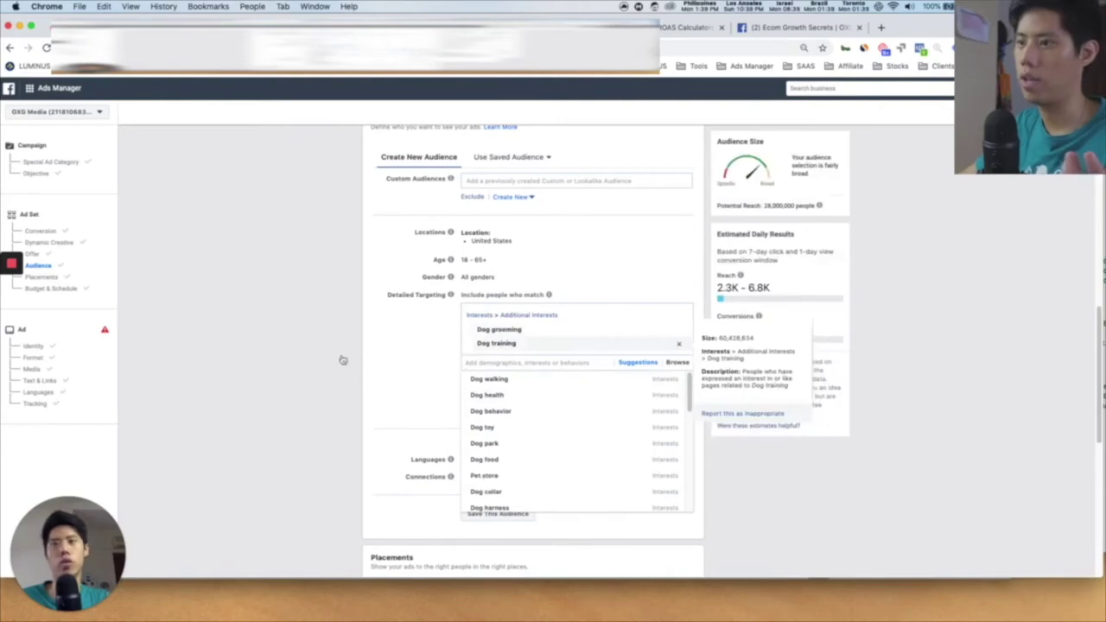
left_click(546, 298)
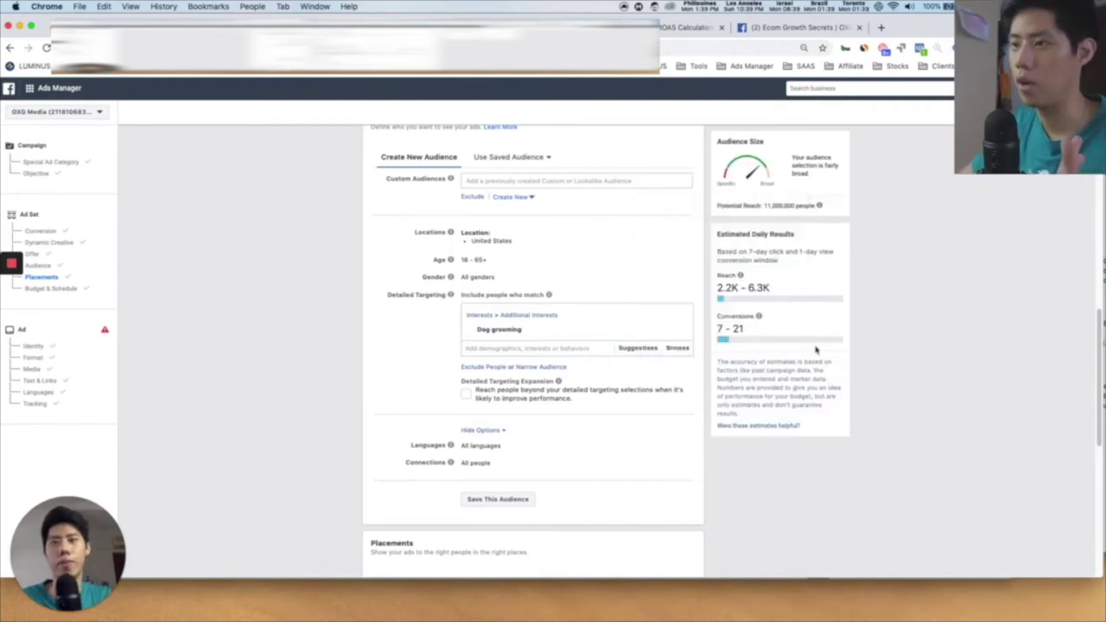
key("super+Tab")
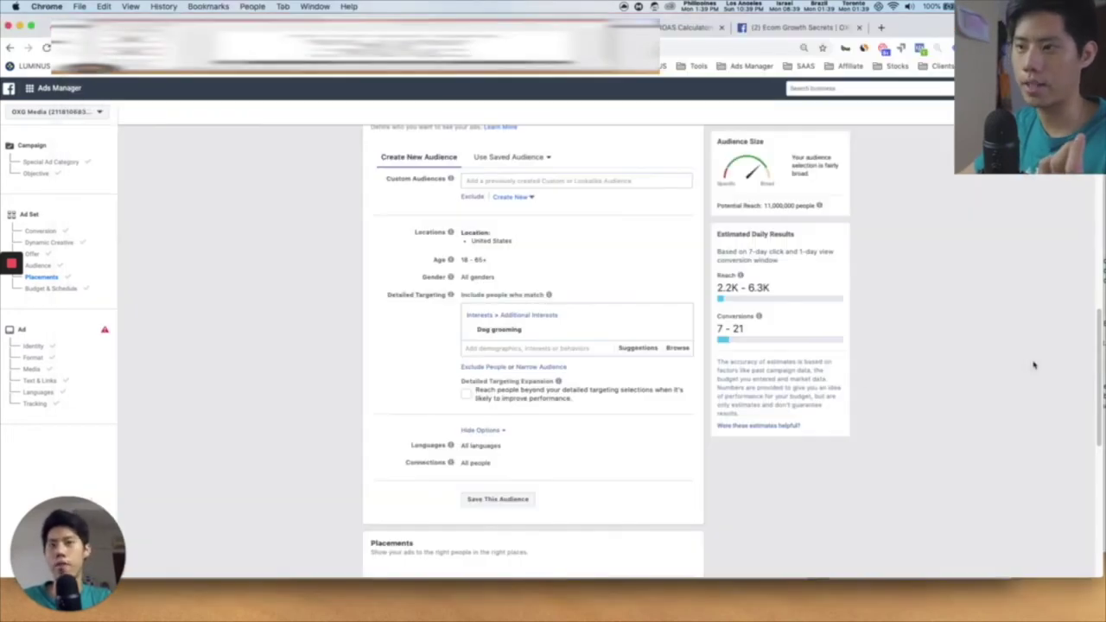
left_click(1032, 367)
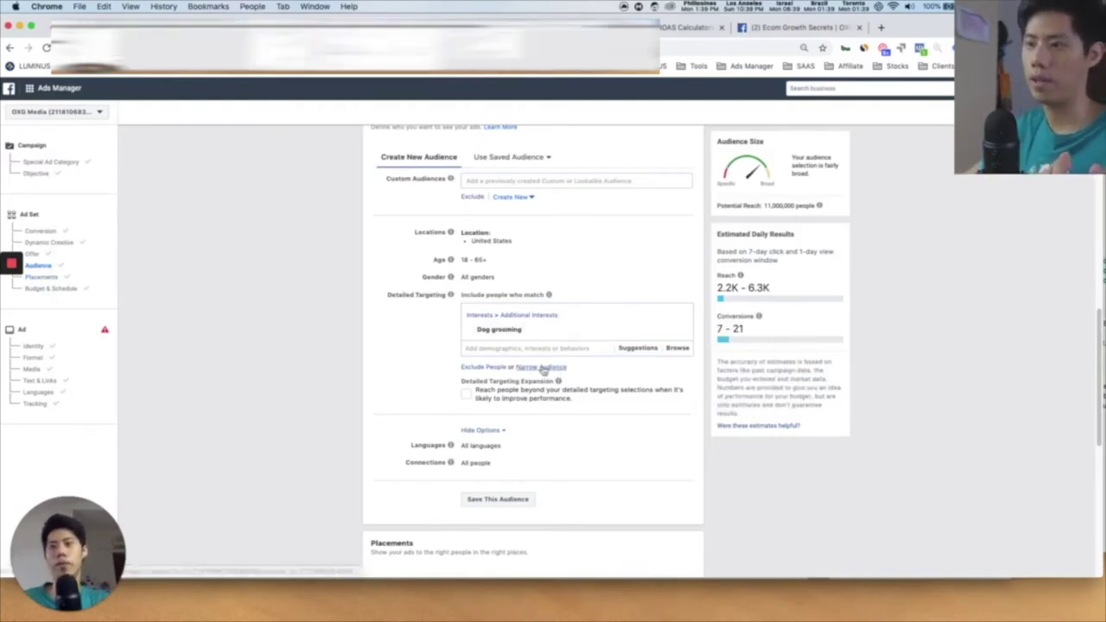
- Try narrowing the Dog grooming audience to people who must also match the interest Pets, and remove that condition again
left_click(543, 368)
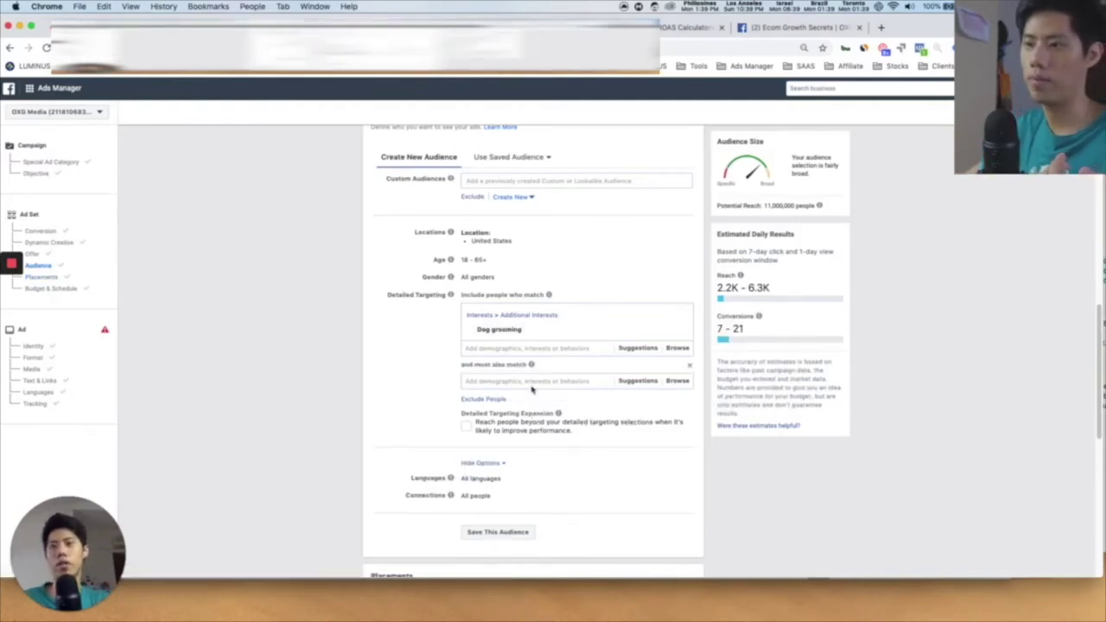
left_click(577, 382)
type("pets")
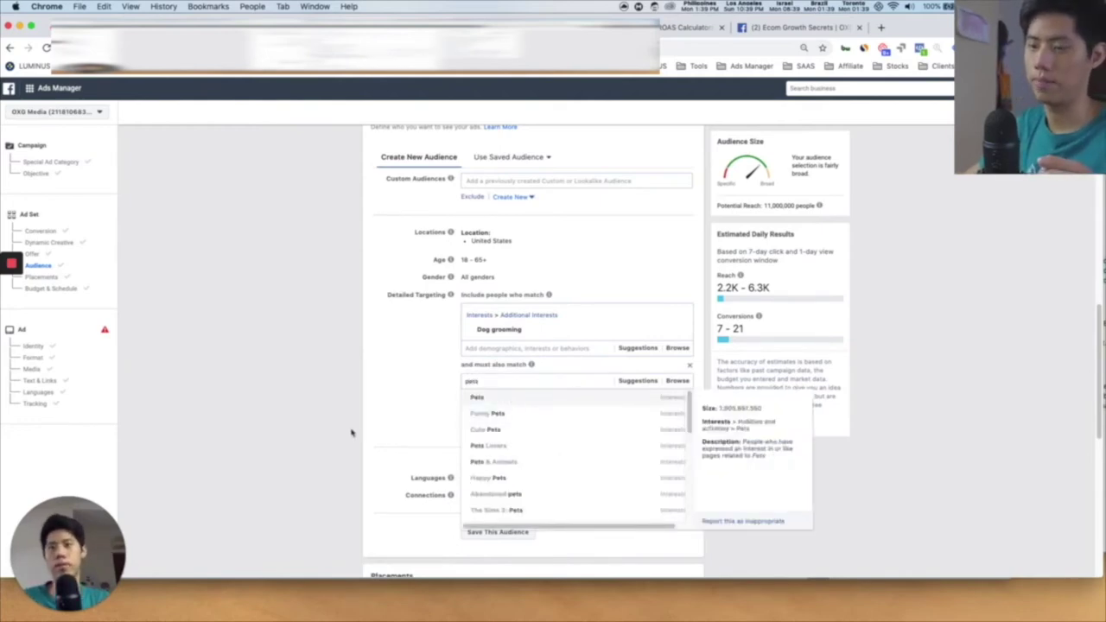
key("Return")
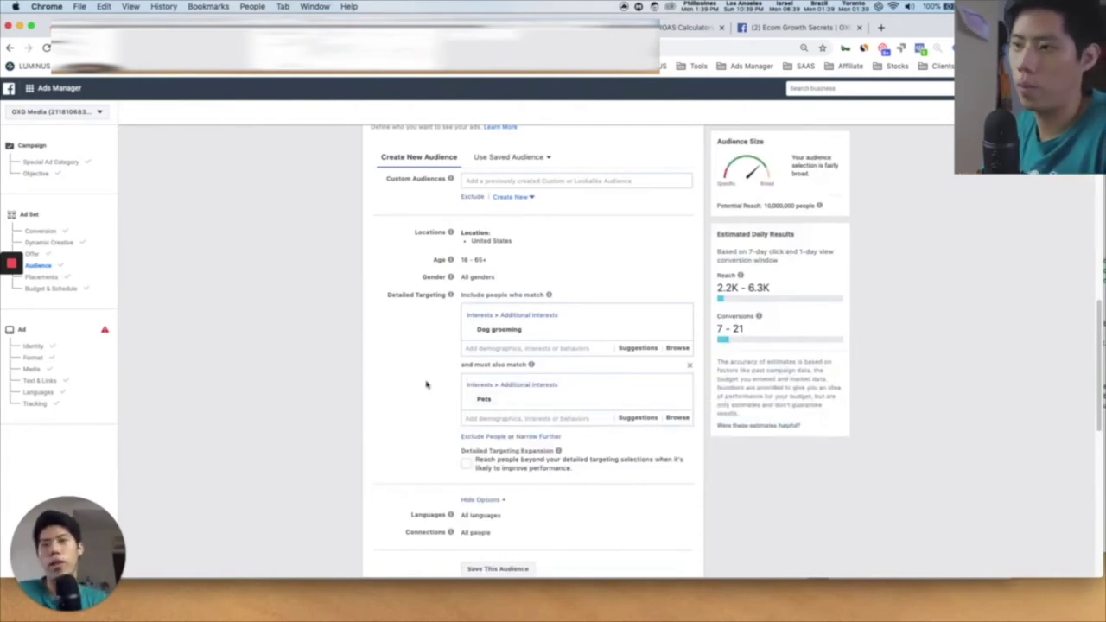
mouse_move(508, 335)
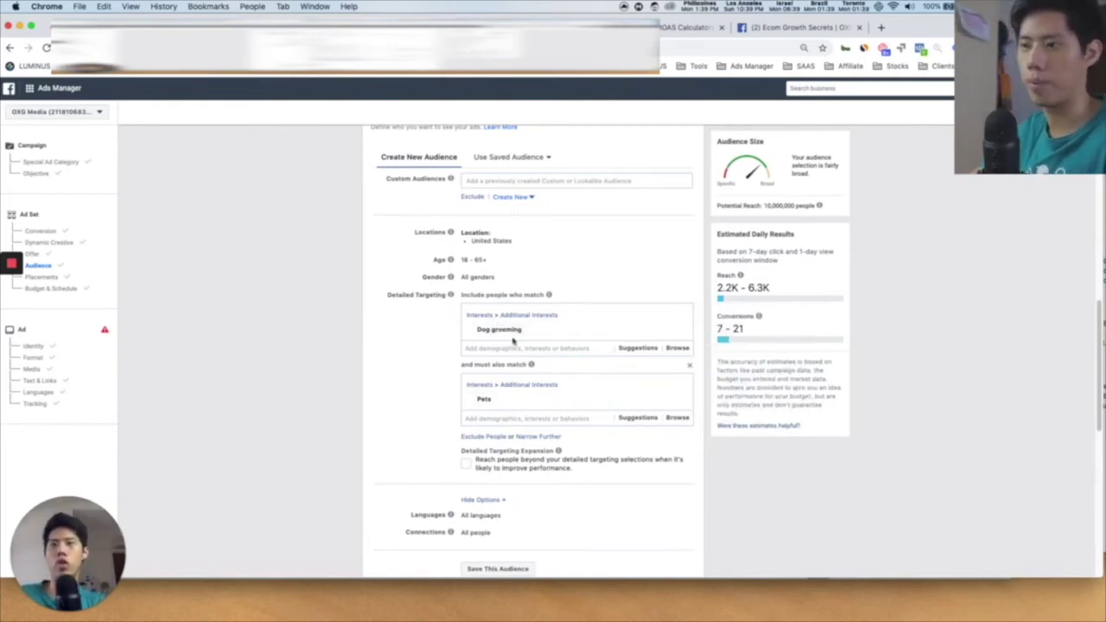
mouse_move(537, 405)
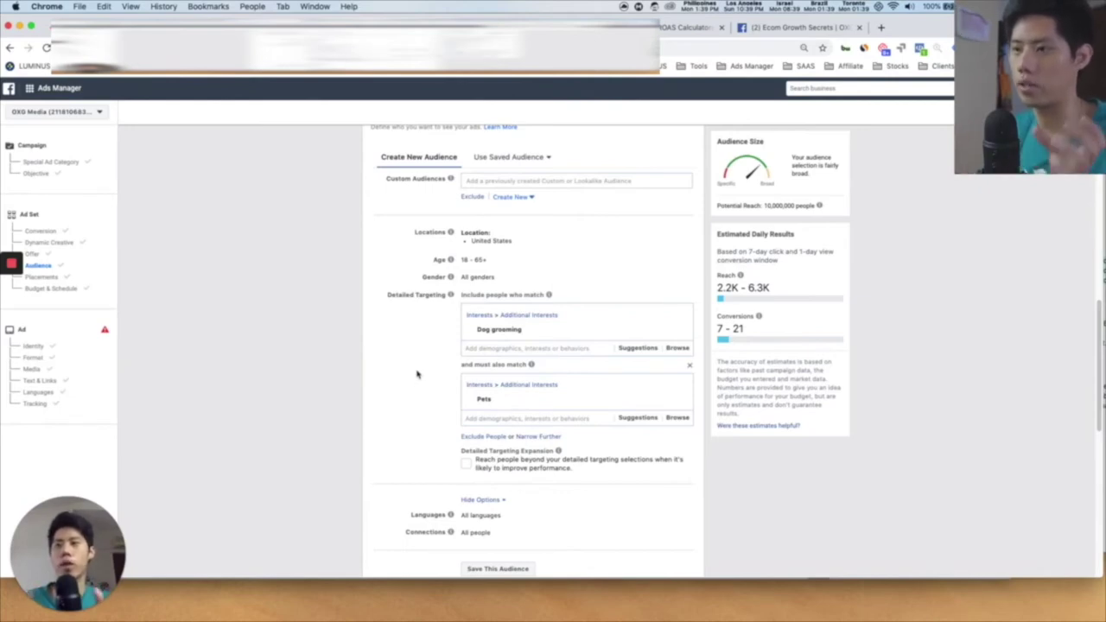
left_click(691, 368)
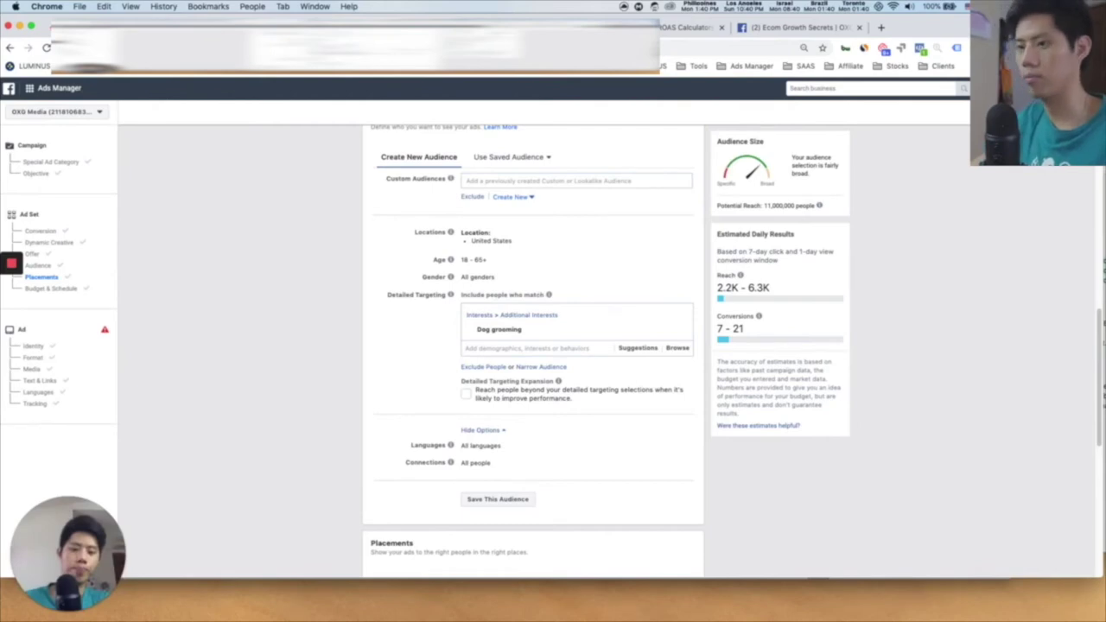
- Switch to the PowerPoint deck and view the slide on campaign, ad set and ad levels, checking it against Ads Manager
key("super+Tab")
scroll(130, 350, "down", 1)
left_click(164, 401)
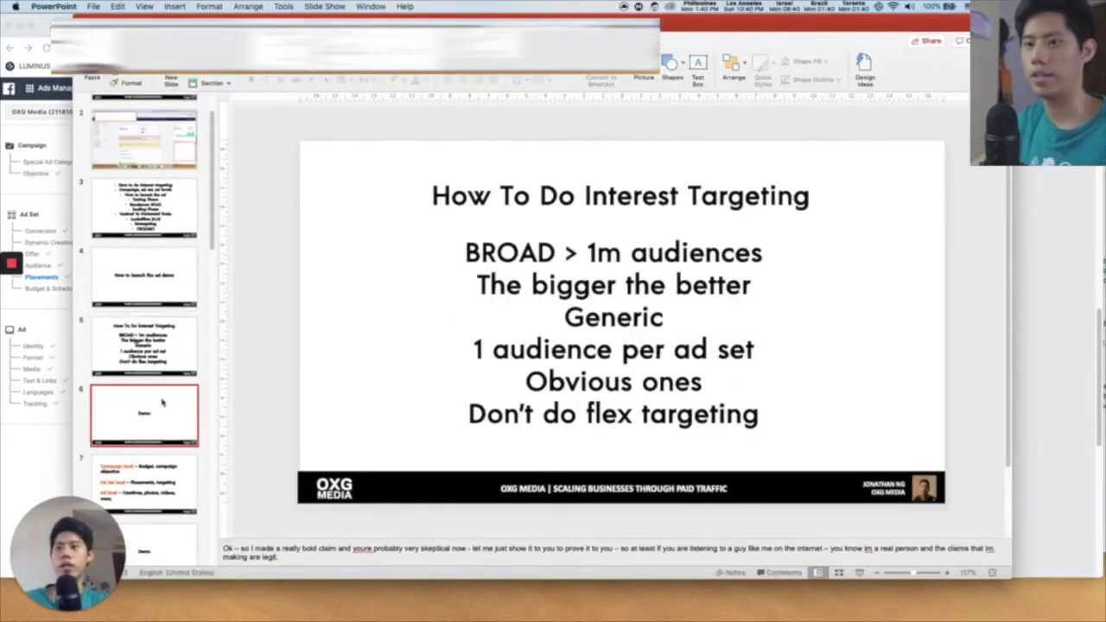
scroll(165, 397, "down", 2)
left_click(161, 425)
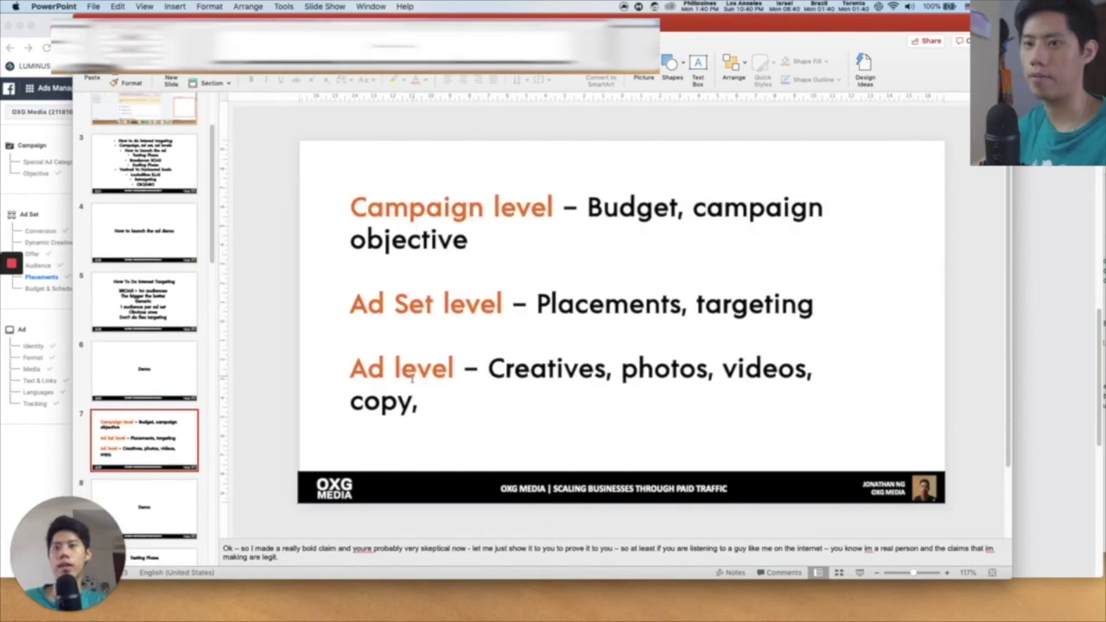
left_click(48, 448)
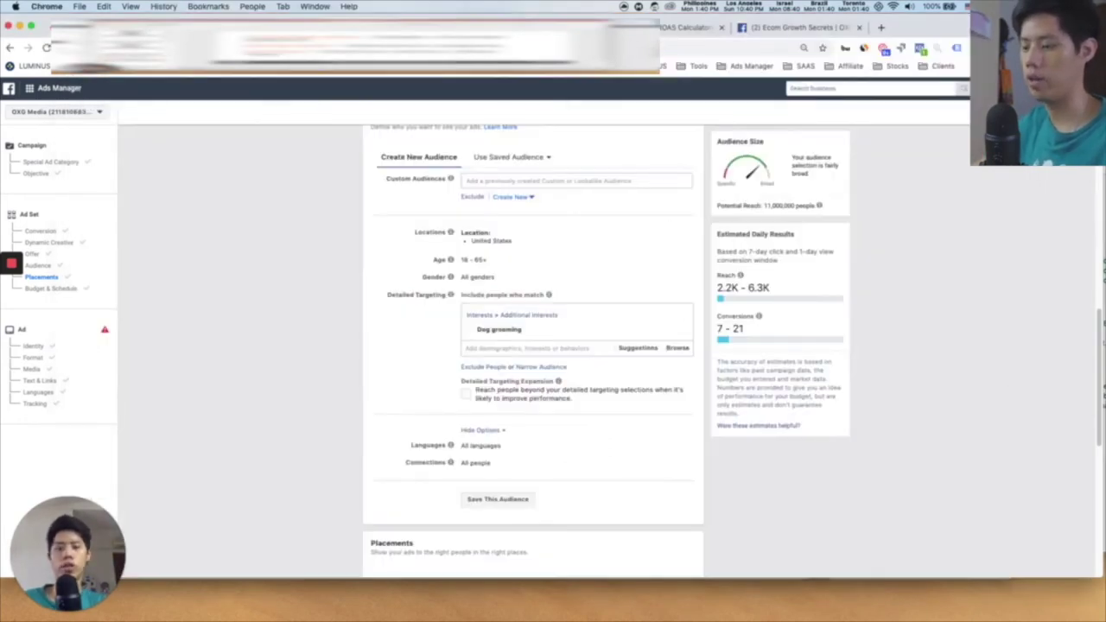
key("super+Tab")
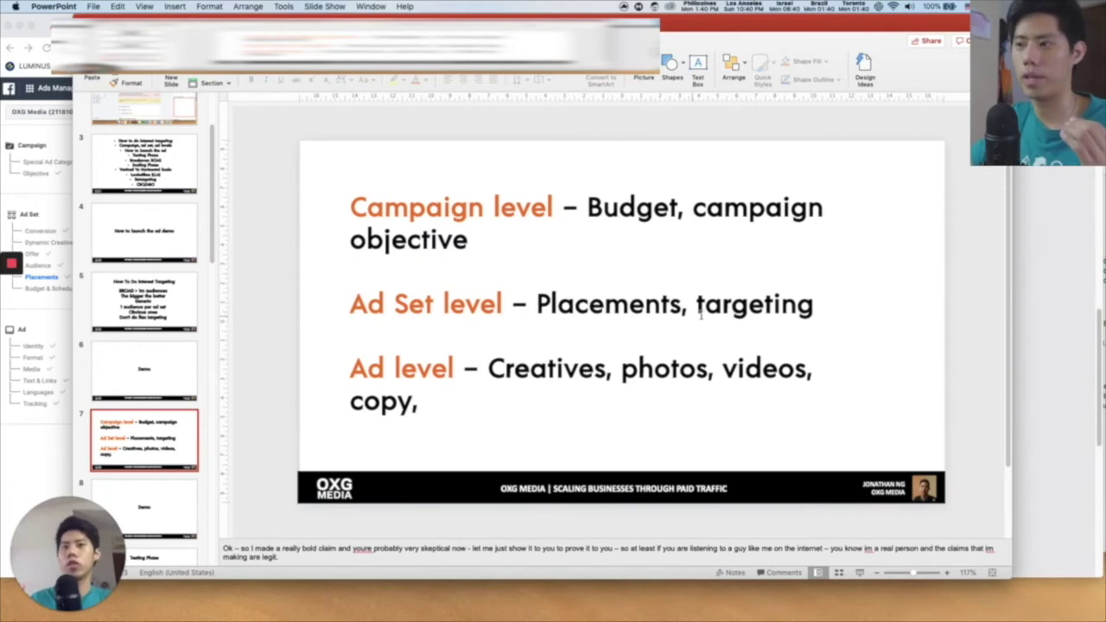
- Switch back to Ads Manager in Chrome, set the ad set to Manual Placements and review its placement list and audience
left_click(1028, 328)
scroll(334, 410, "down", 10)
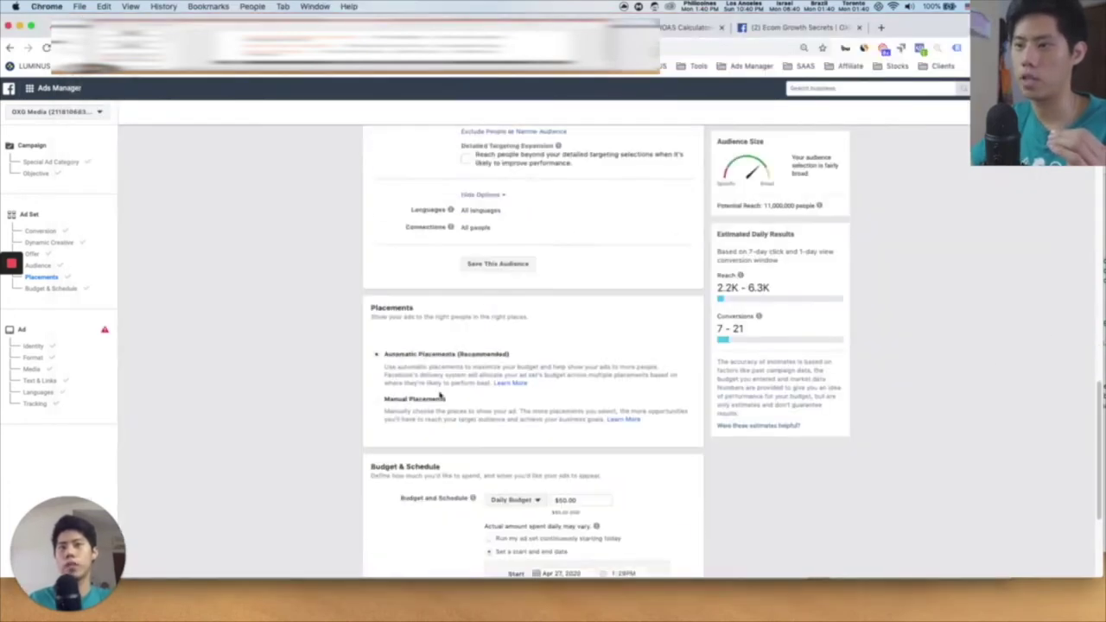
scroll(453, 394, "up", 3)
left_click(408, 332)
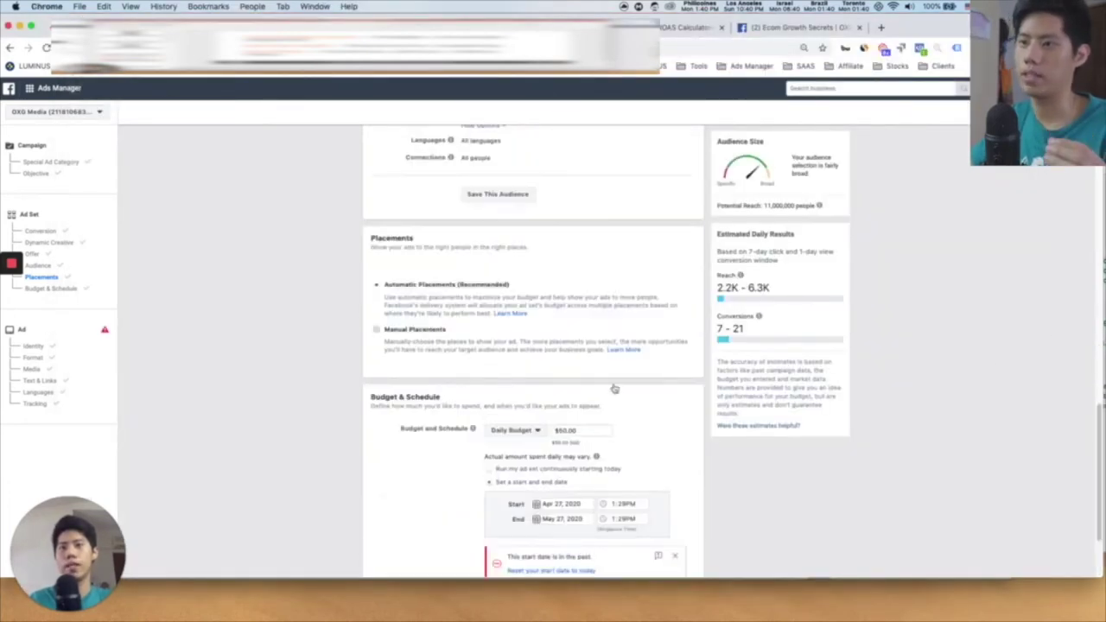
scroll(627, 388, "down", 5)
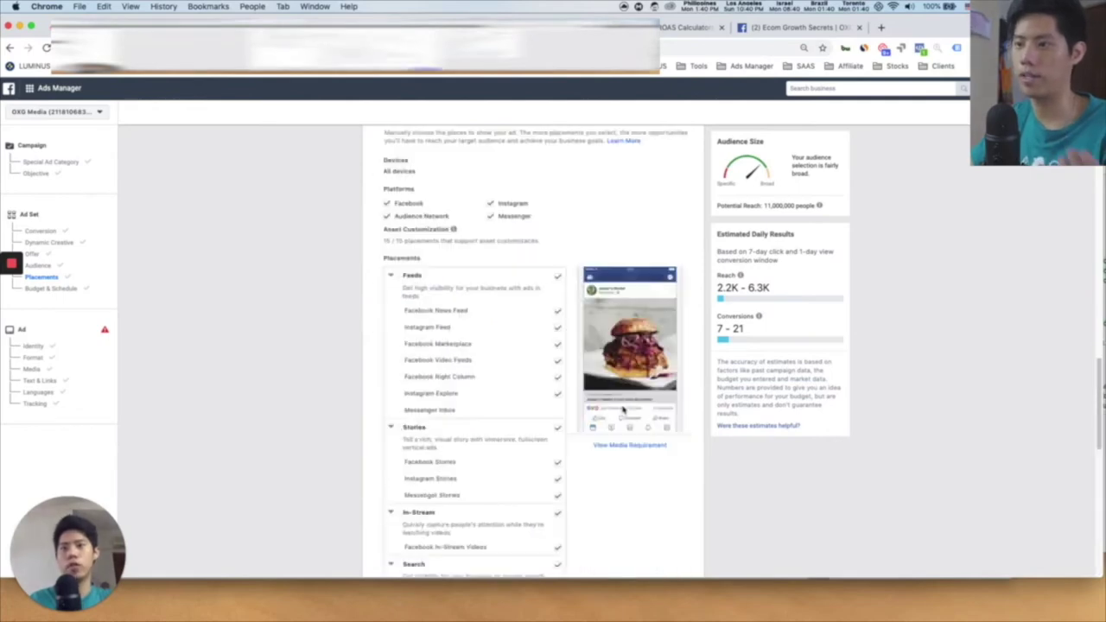
scroll(562, 392, "up", 8)
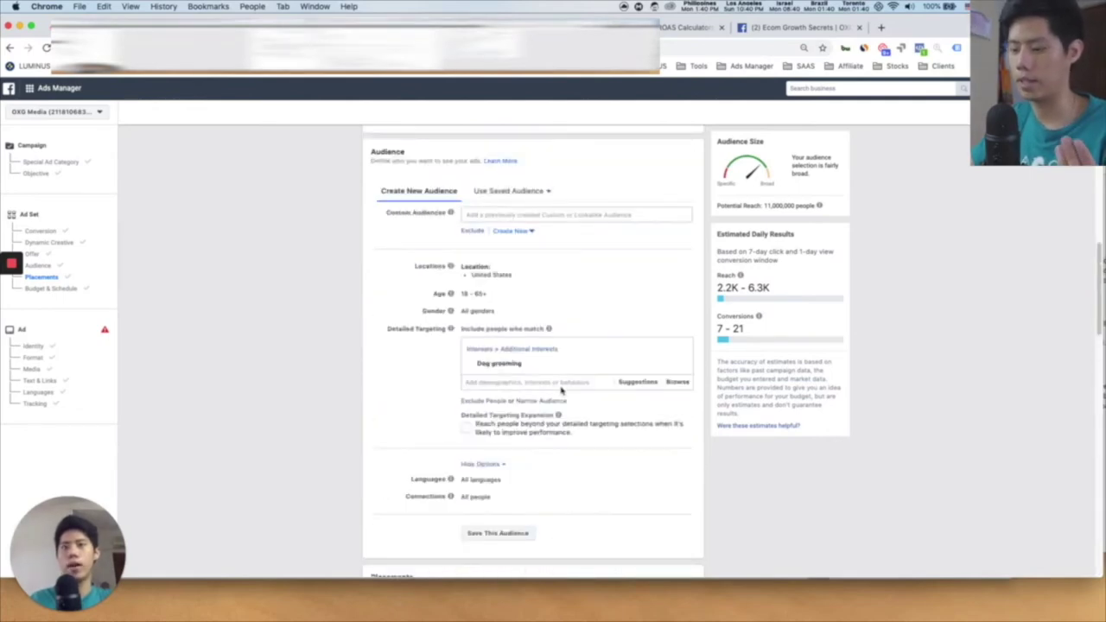
- Switch to the PowerPoint deck and view the Testing Phase slide on interests, creatives, days and daily budget
key("super+Tab")
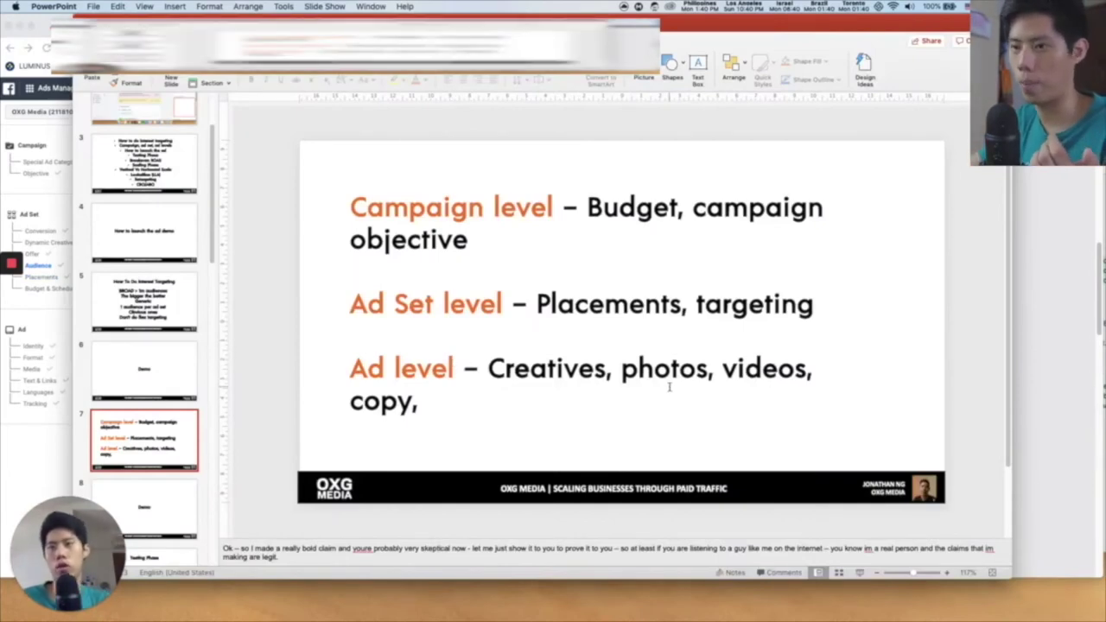
scroll(164, 389, "down", 2)
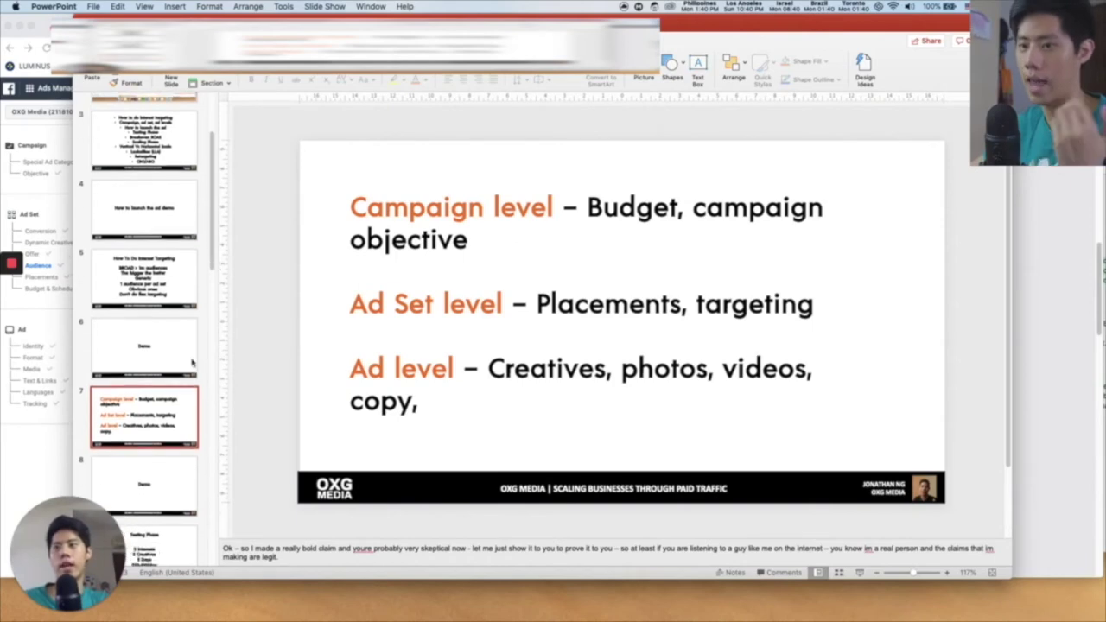
left_click(170, 442)
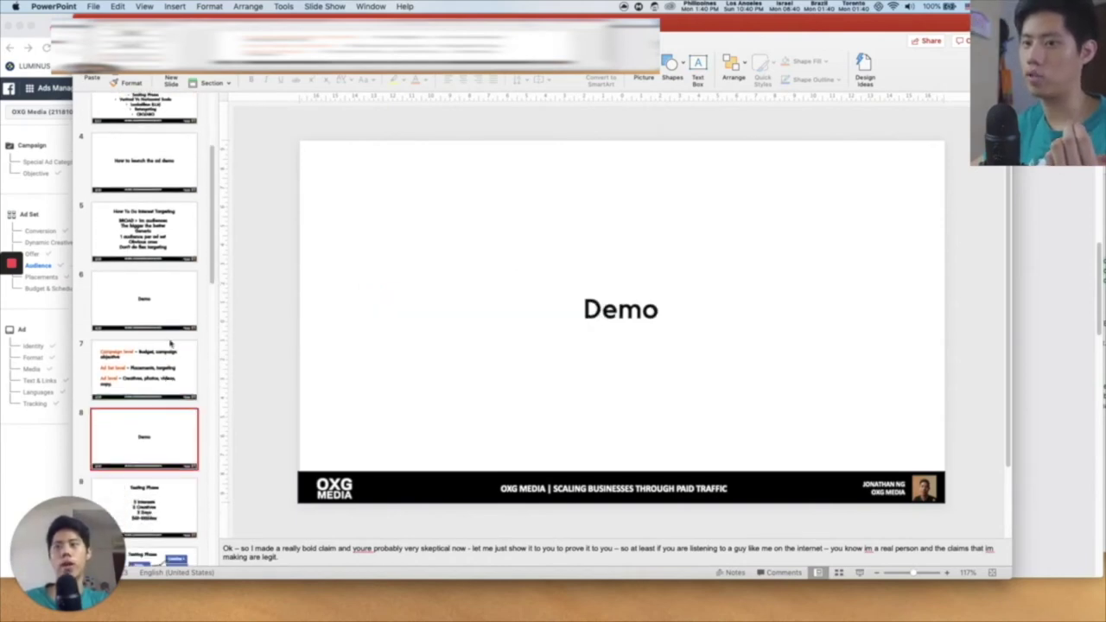
scroll(170, 343, "down", 2)
left_click(169, 411)
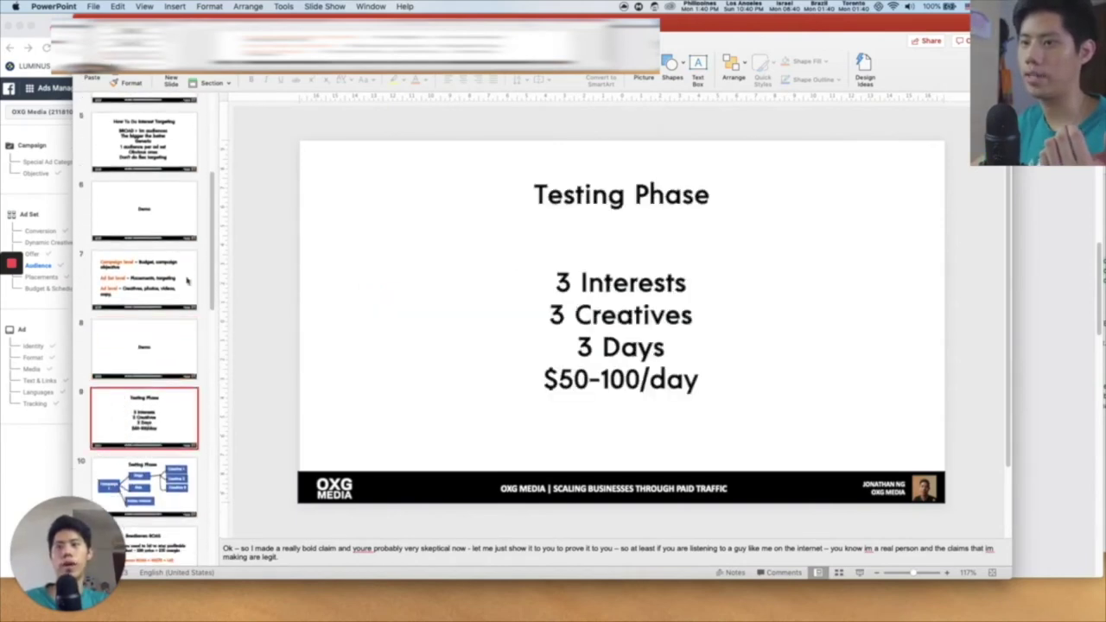
scroll(186, 281, "down", 1)
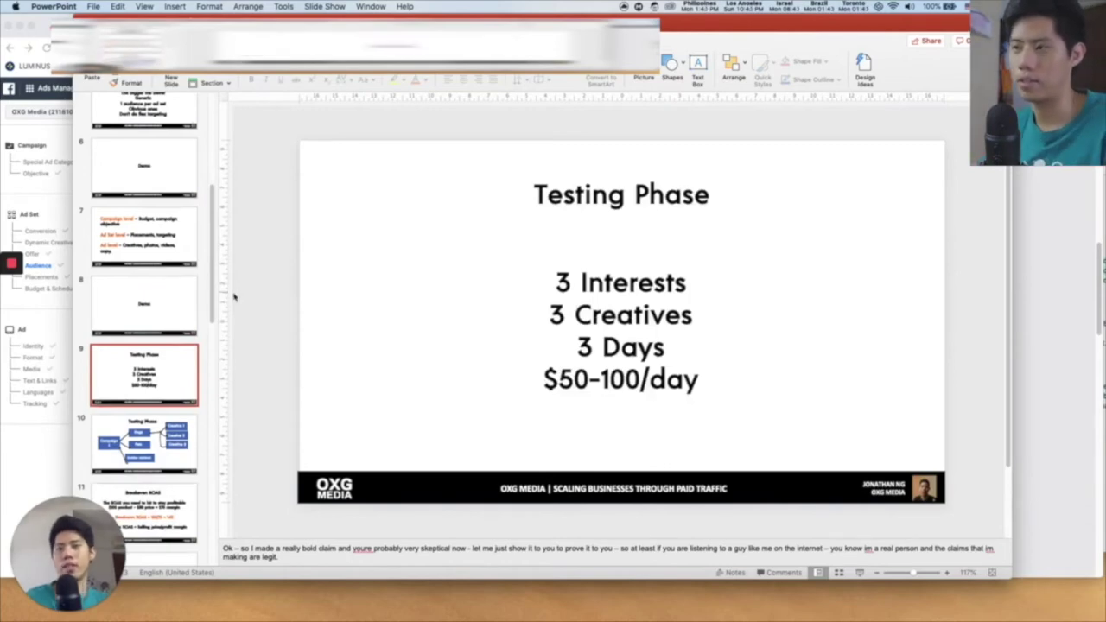
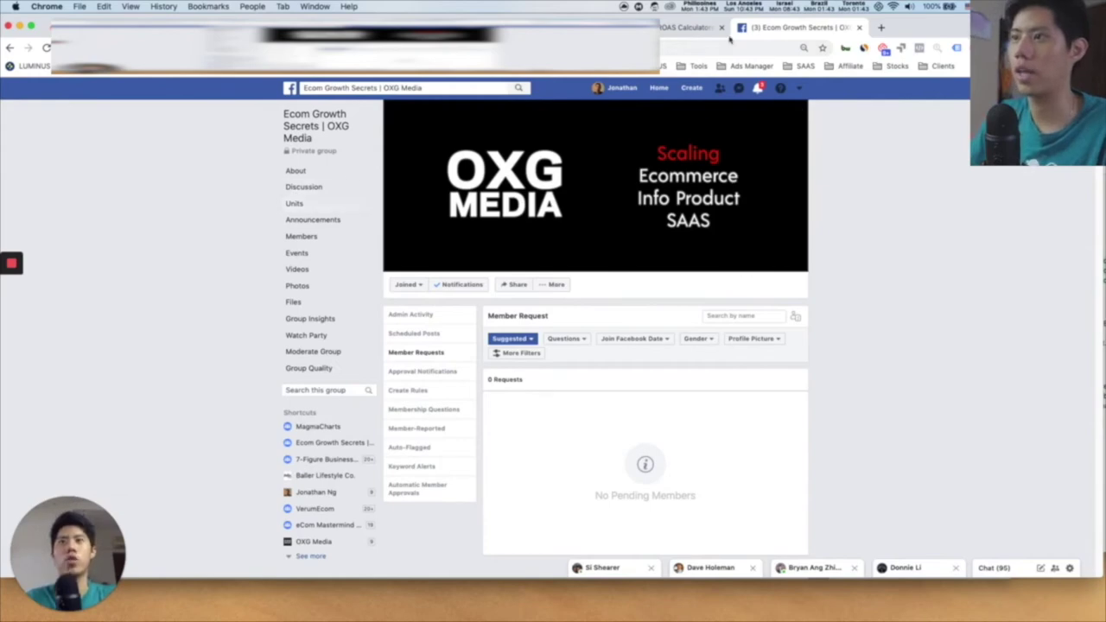
- In the ROAS Calculator spreadsheet, set the selling price to 130 and COGS to 50, and check the breakeven ROAS cell
left_click(687, 27)
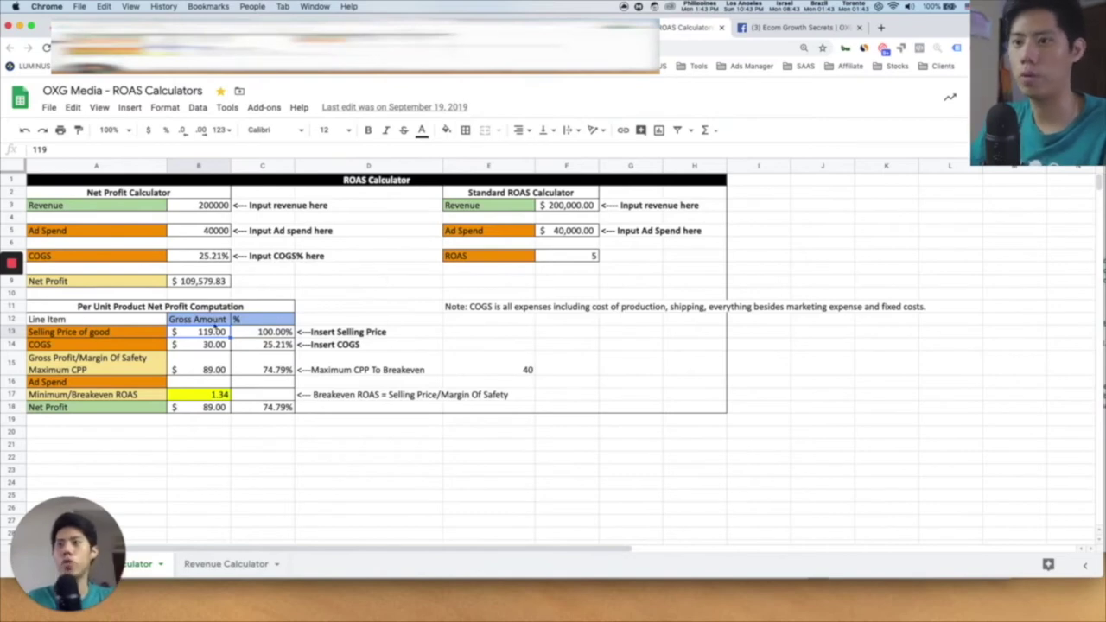
left_click(209, 344)
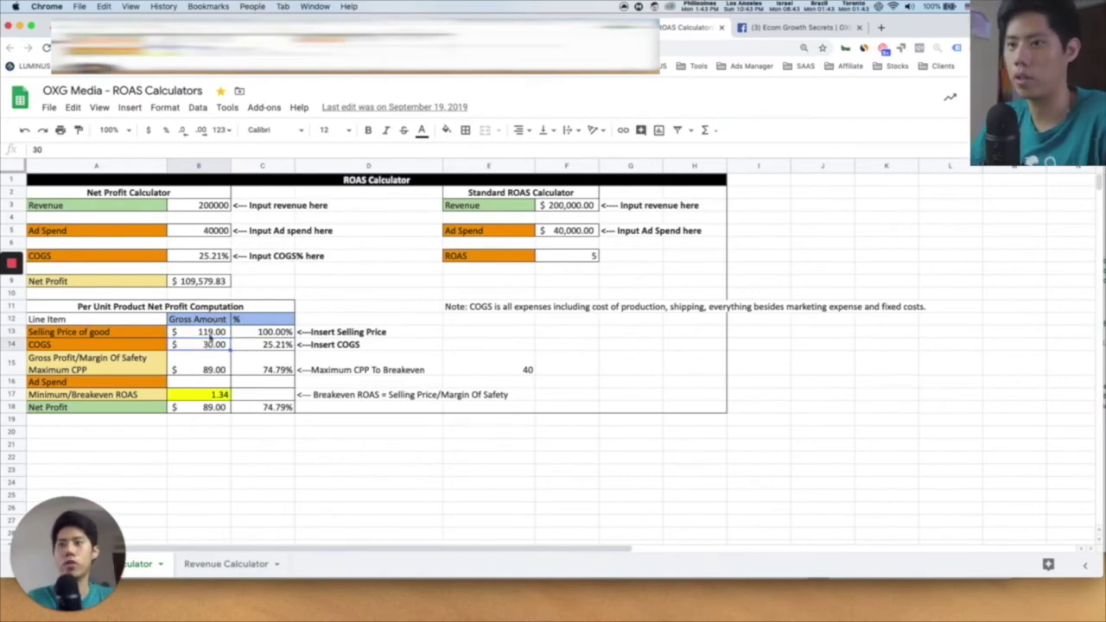
left_click(212, 336)
type("130")
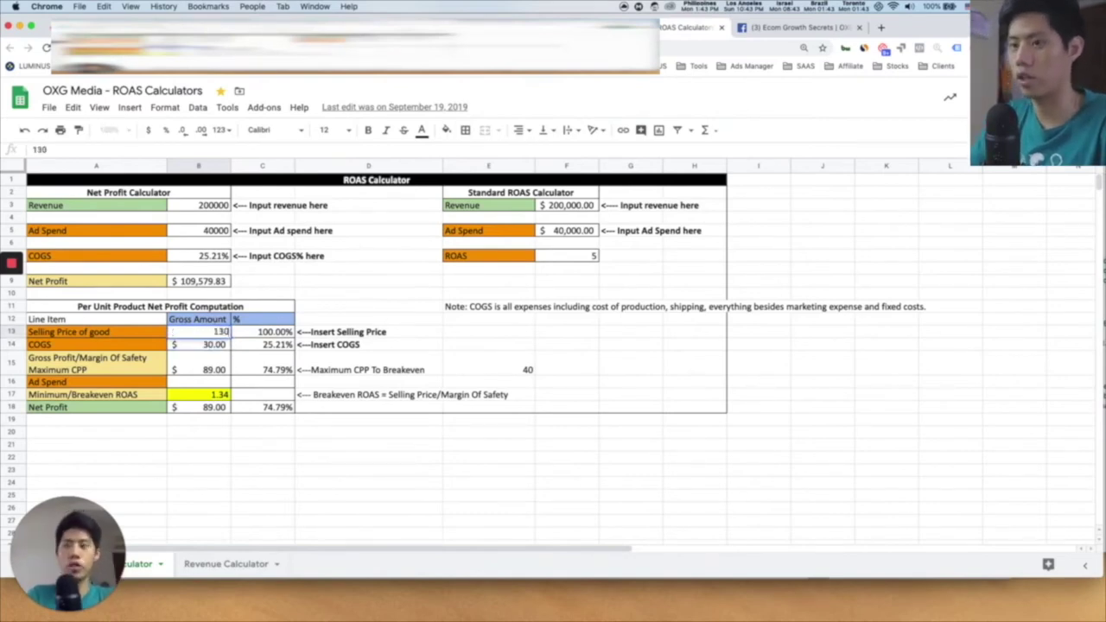
key("Return")
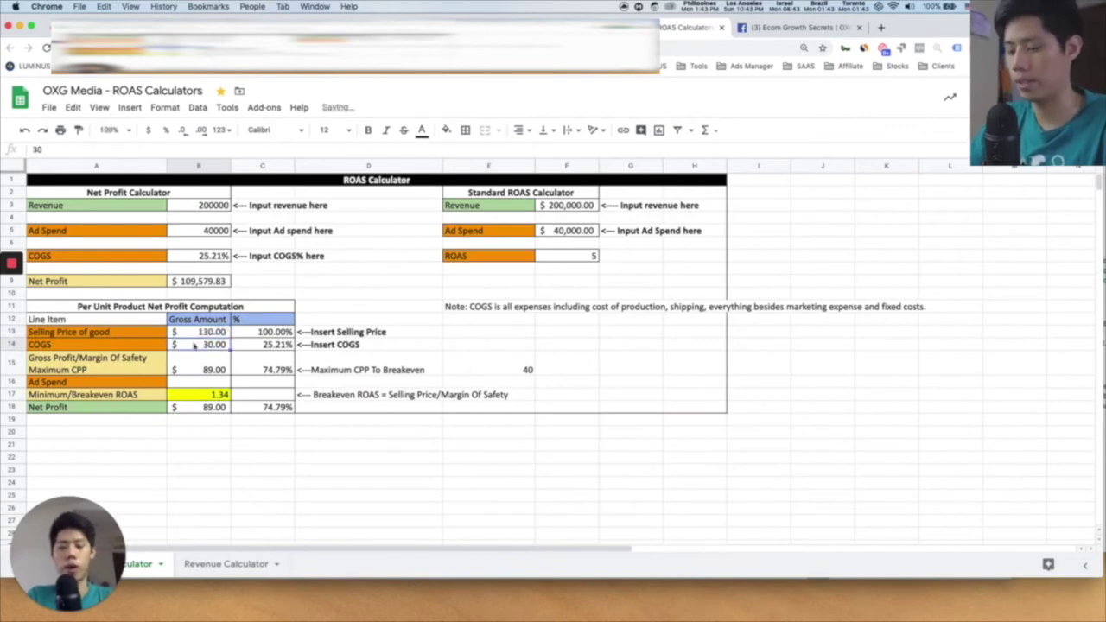
type("50")
key("Return")
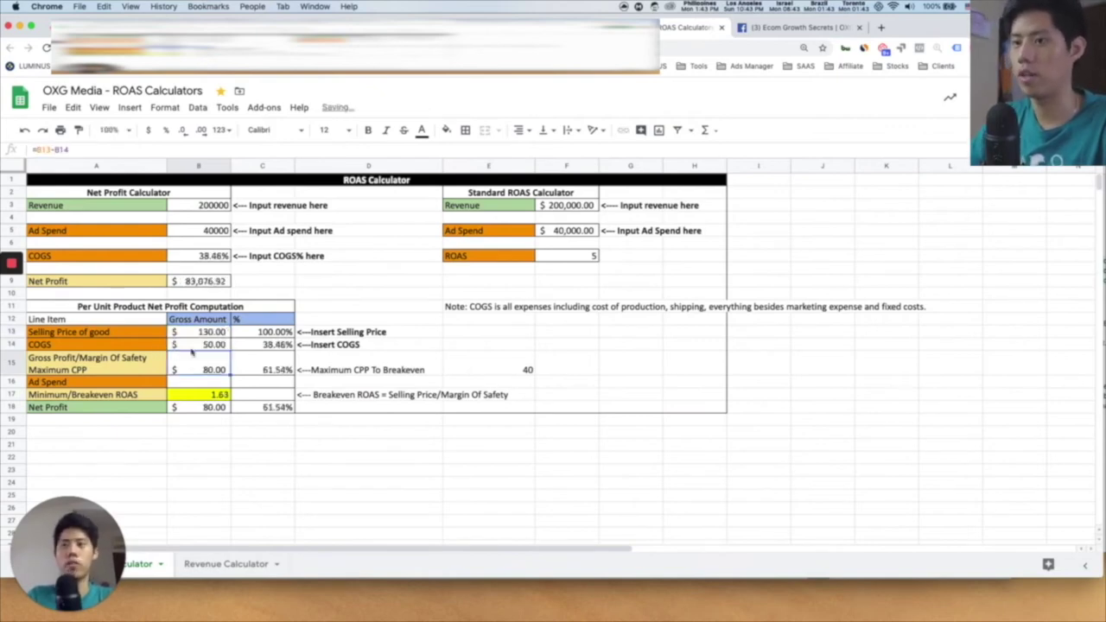
left_click(211, 395)
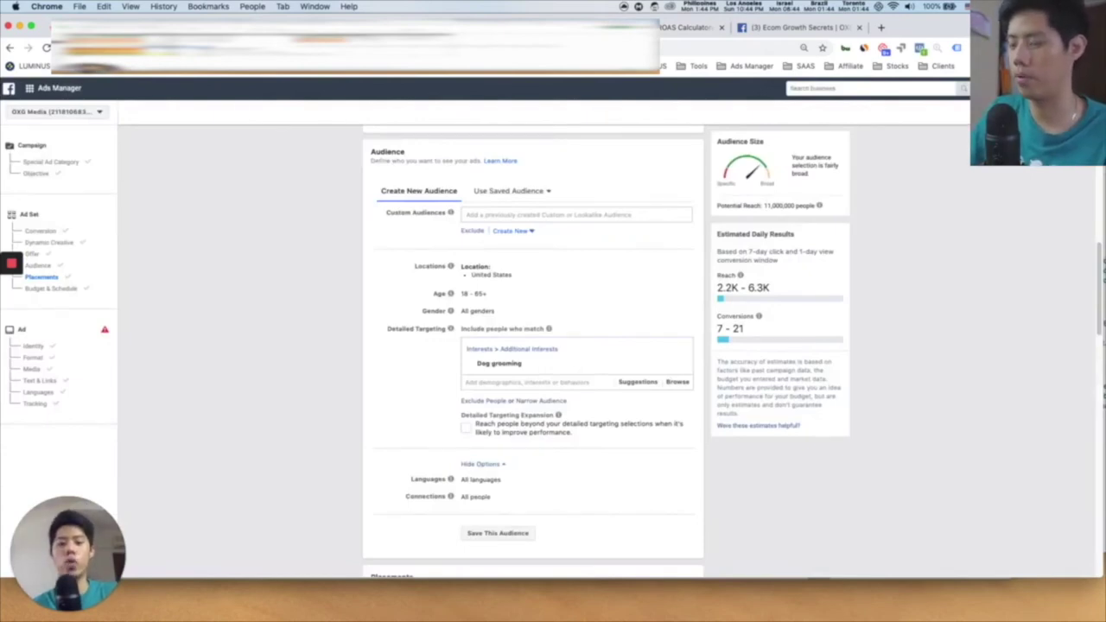
- Switch to the PowerPoint deck and advance from the Breakeven ROAS slide to the Calculator Demo slide
key("super+Tab")
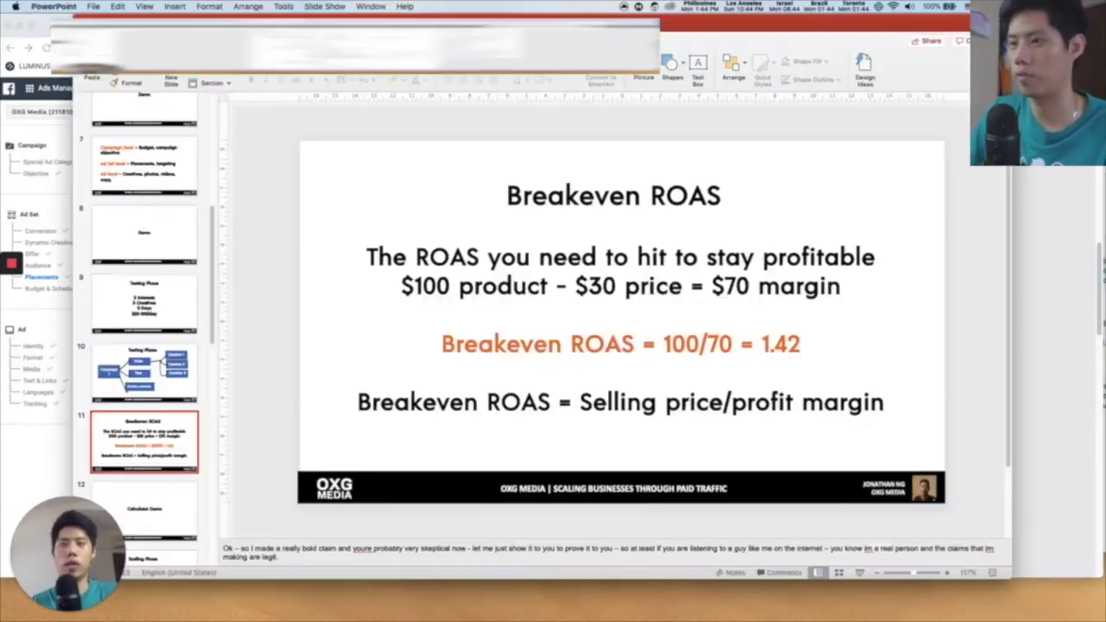
scroll(146, 363, "down", 5)
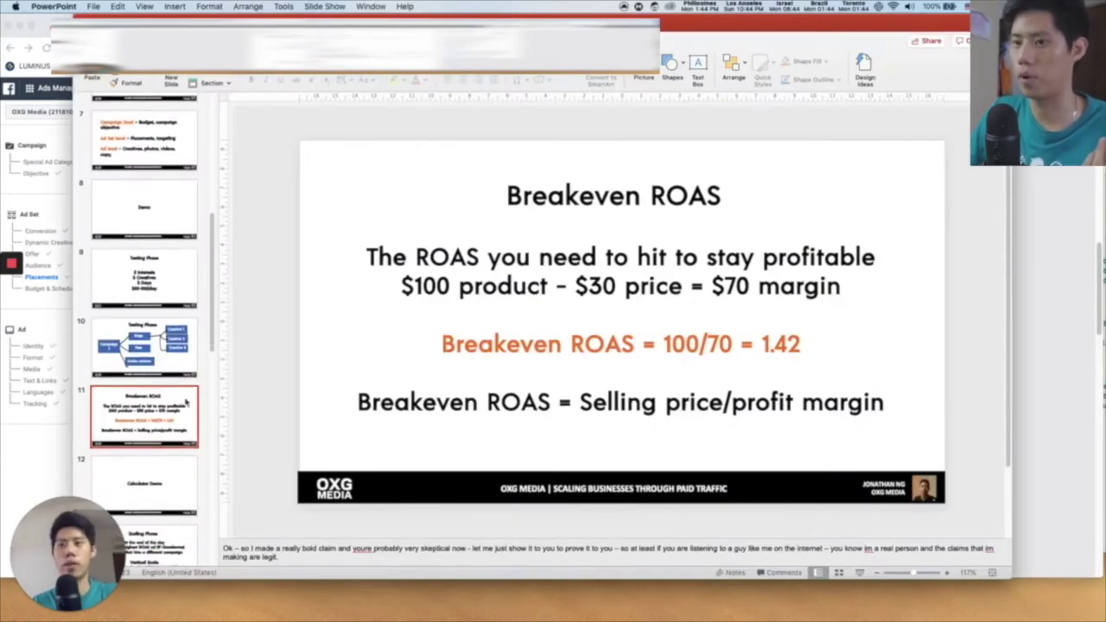
left_click(169, 416)
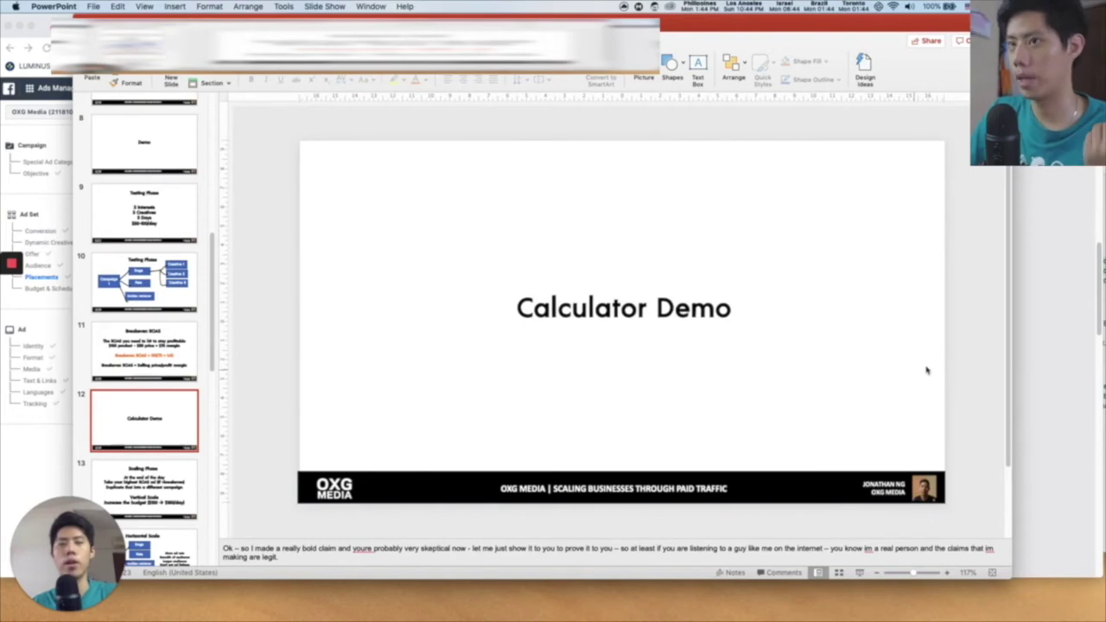
- Switch to the Ads Manager campaigns list in Chrome and add the total Purchase ROAS (Return on Ad Spend) metric to the table columns
key("super+Tab")
key("ctrl+Tab")
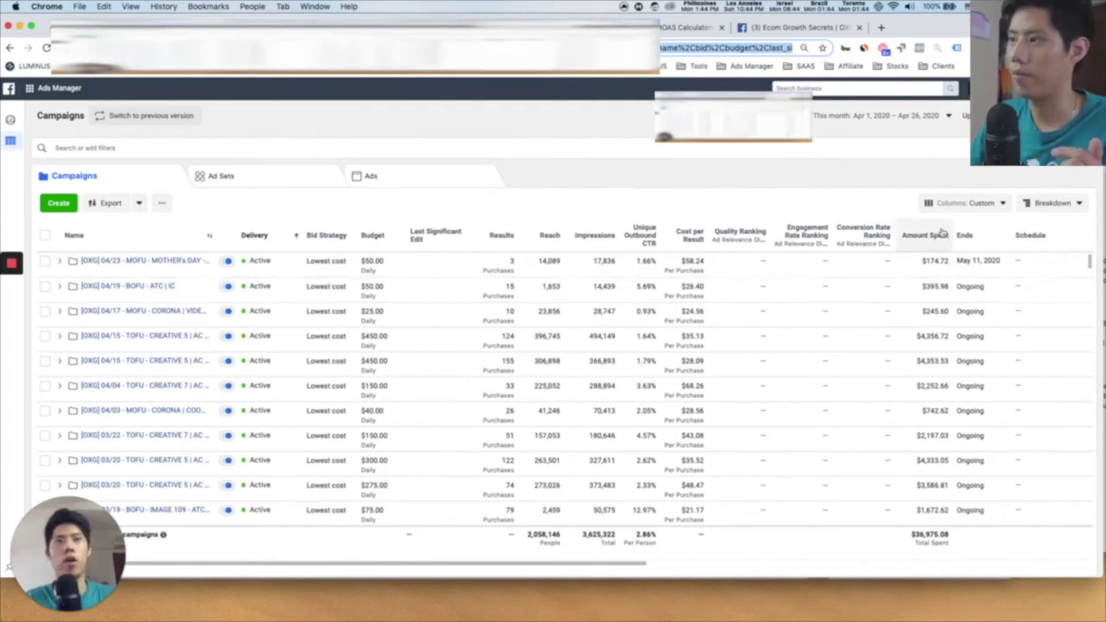
left_click(958, 205)
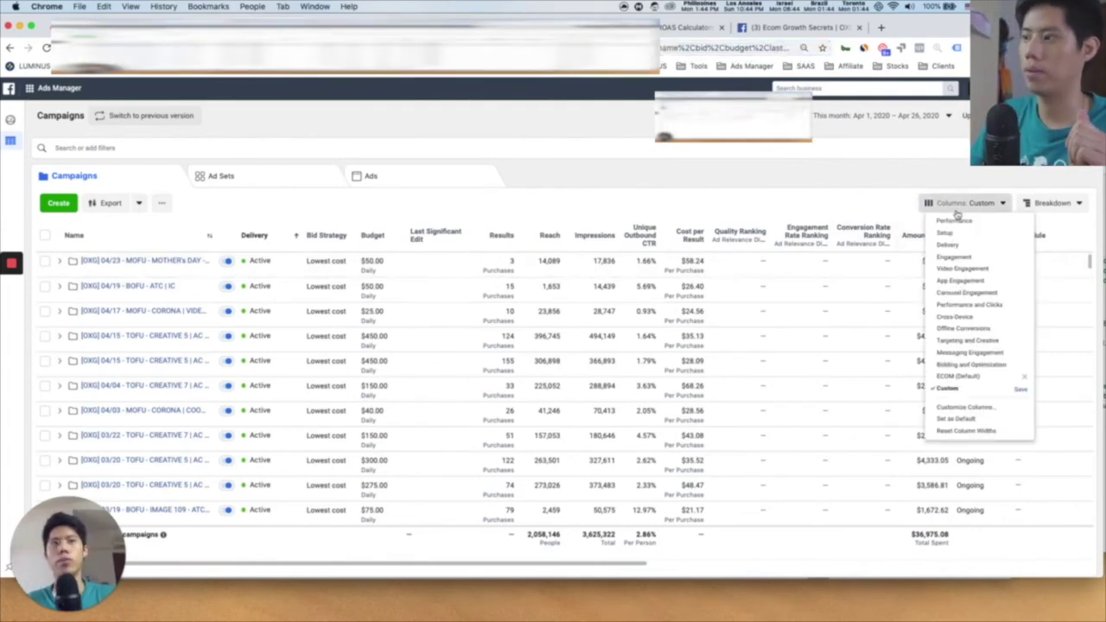
left_click(991, 408)
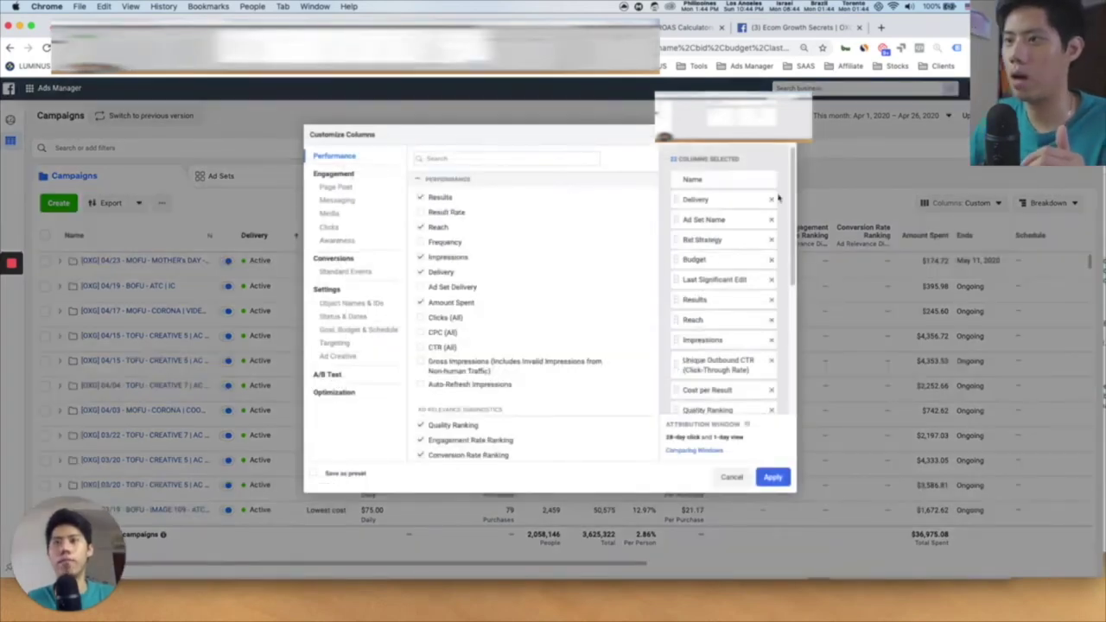
left_click(459, 158)
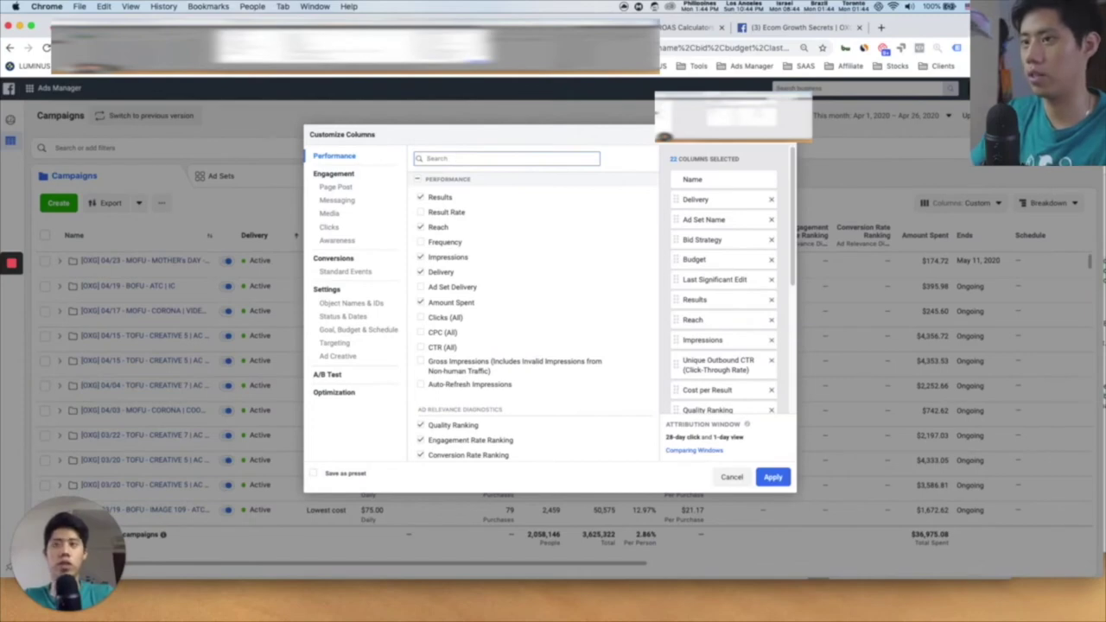
type("return on")
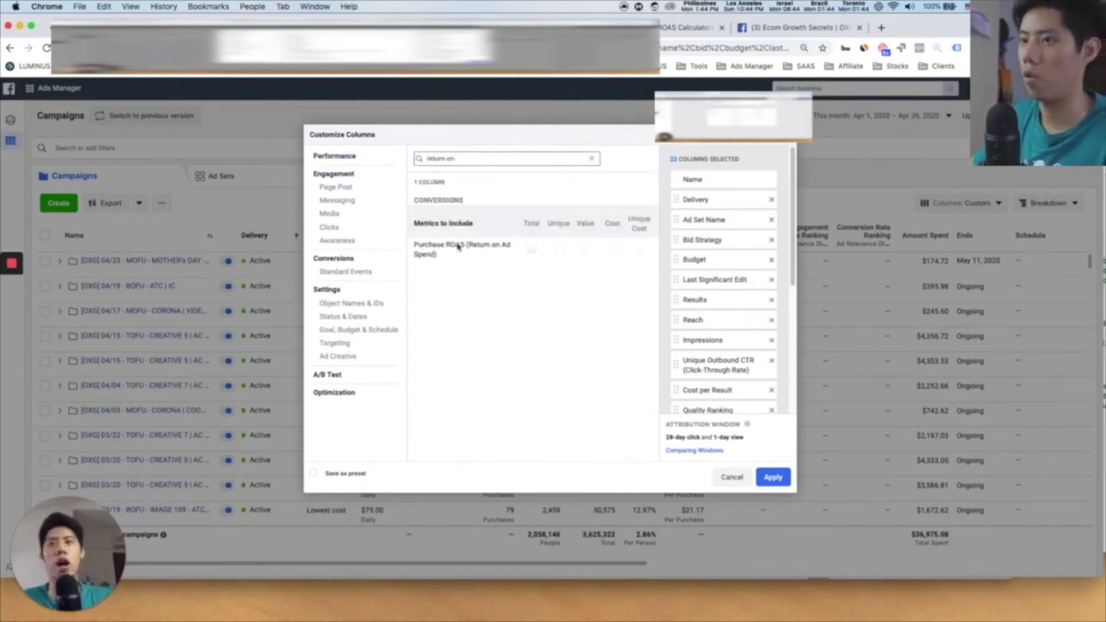
left_click(533, 254)
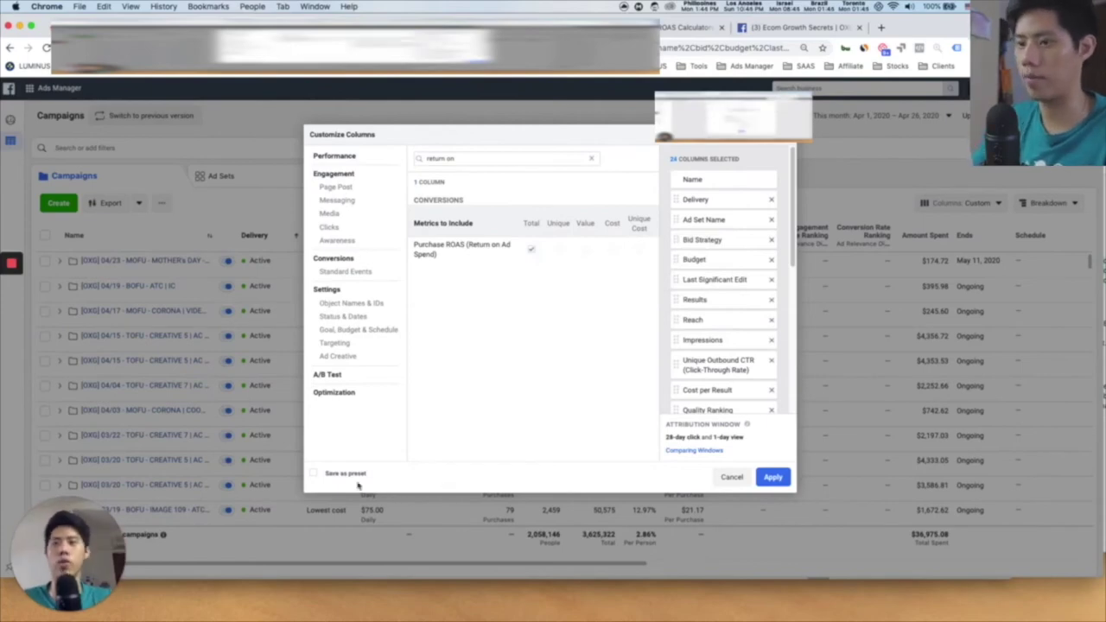
left_click(767, 479)
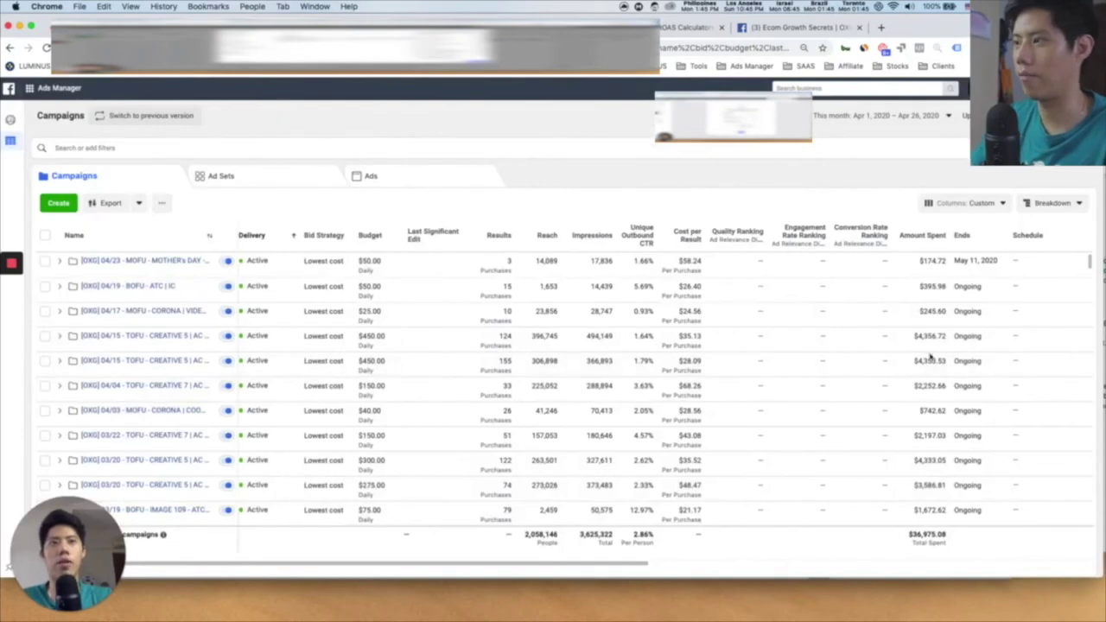
- Change the campaigns table to the ECOM column preset and view its Purchase ROAS columns
scroll(925, 357, "right", 3)
left_click(963, 206)
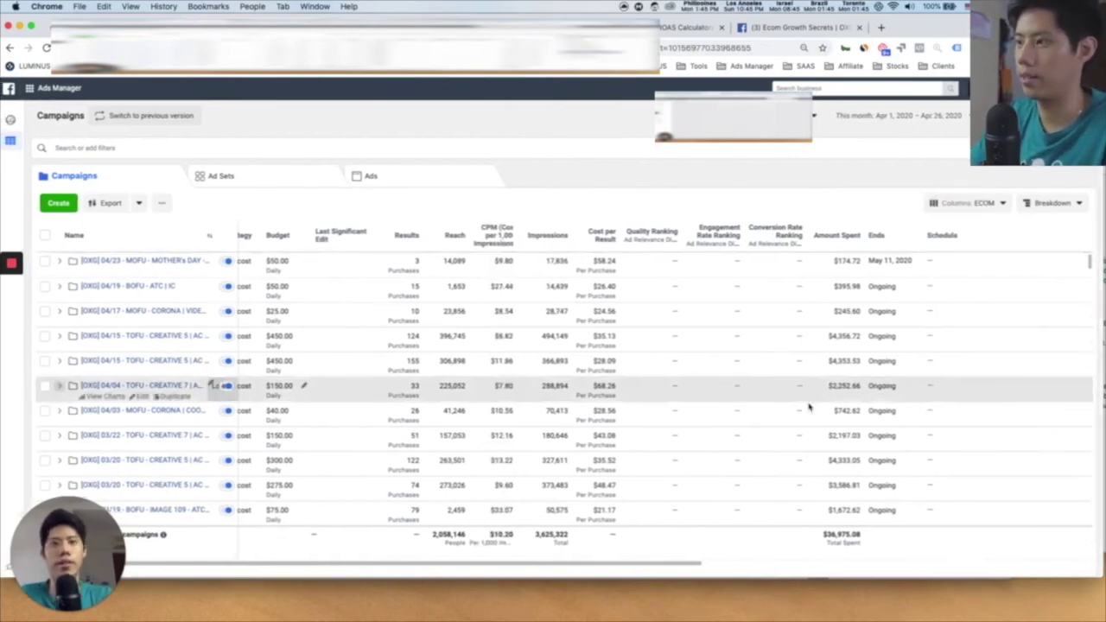
scroll(810, 406, "right", 3)
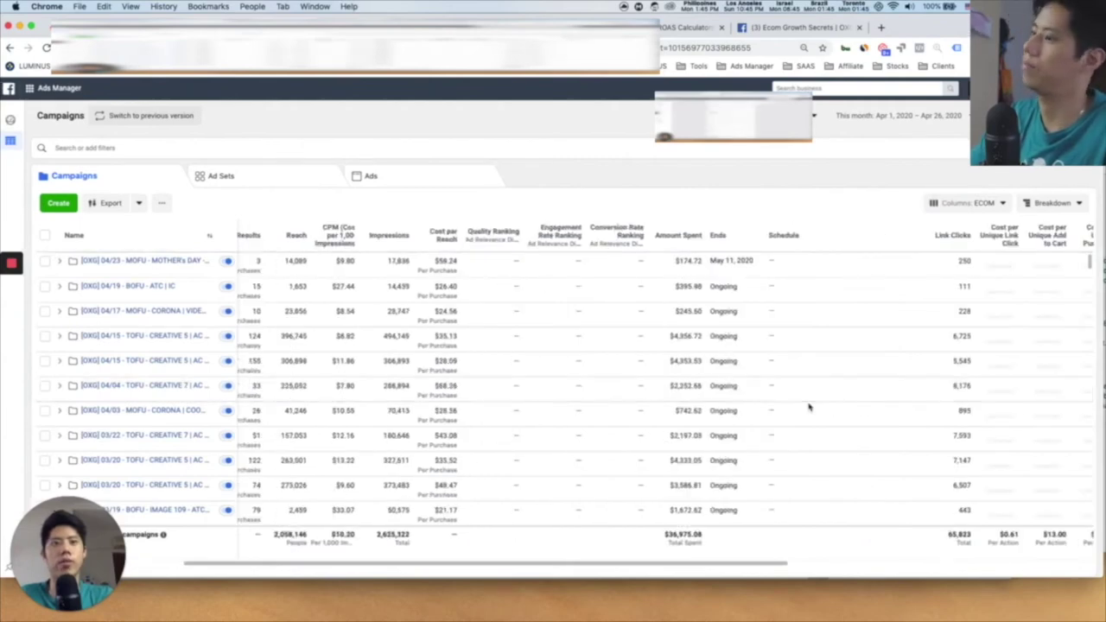
scroll(810, 406, "right", 3)
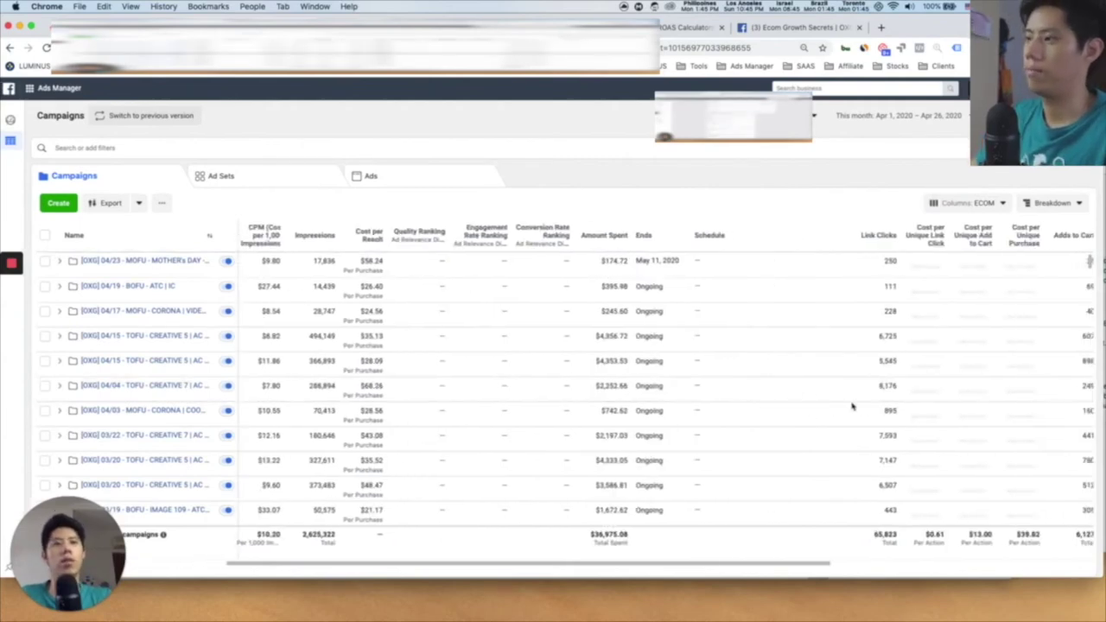
scroll(813, 567, "right", 2)
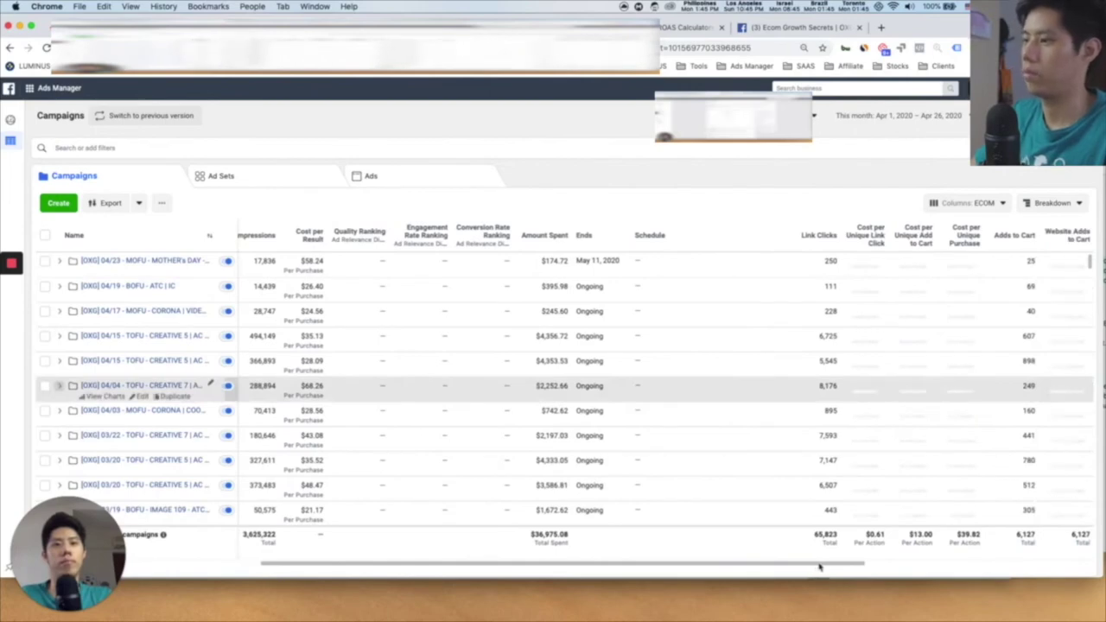
left_click_drag(820, 567, 1102, 567)
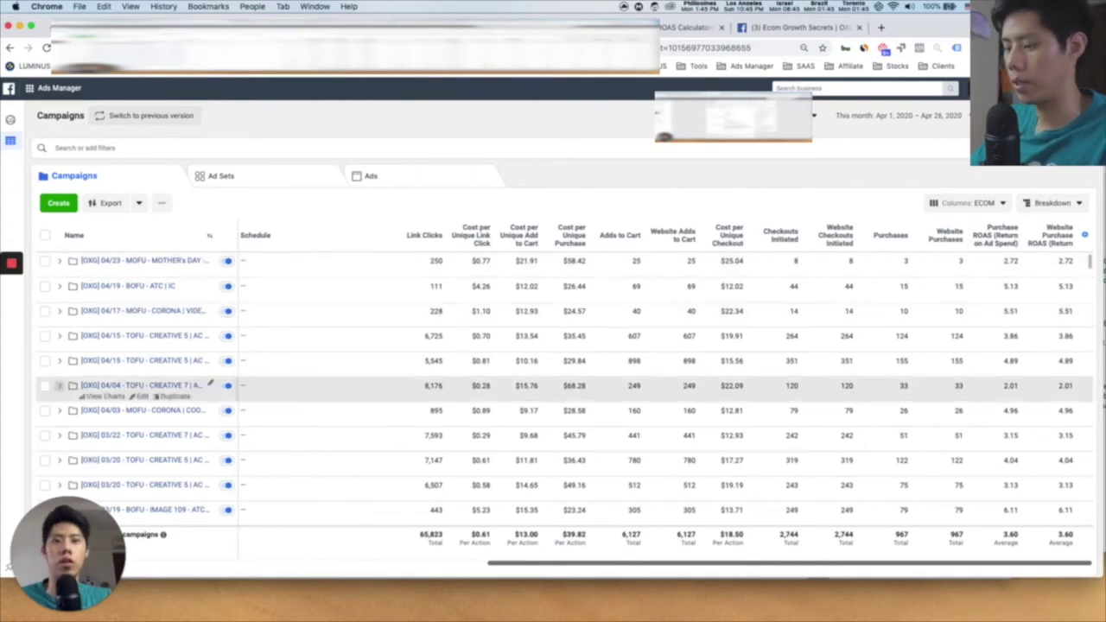
- Switch to the PowerPoint deck, revisit the Breakeven ROAS slide and go on to the Scaling Phase slide
key("super+Tab")
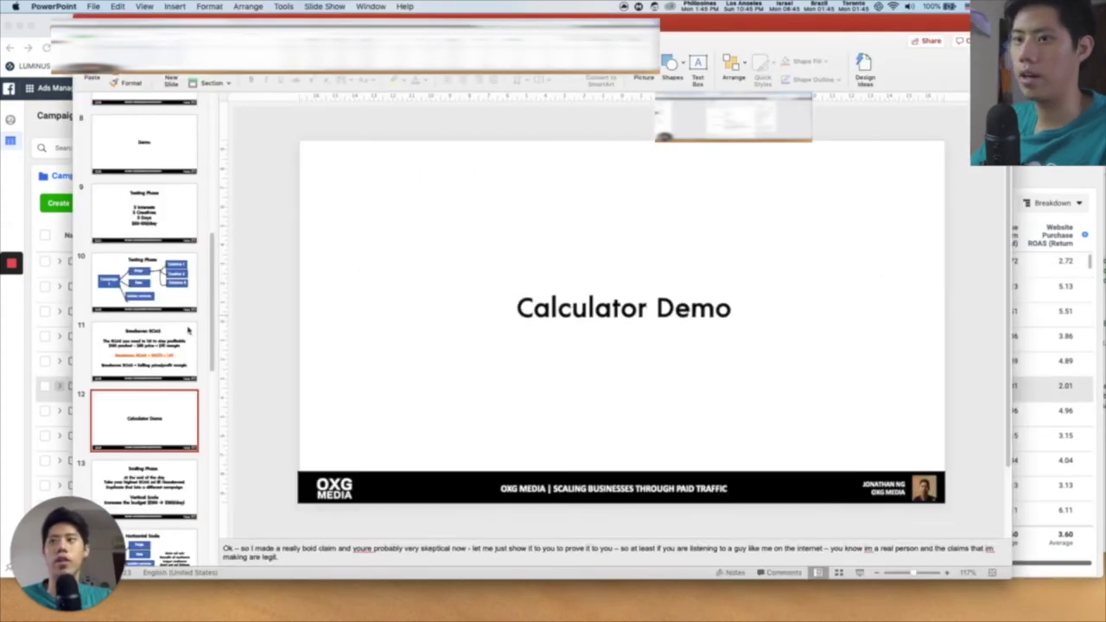
key("Up")
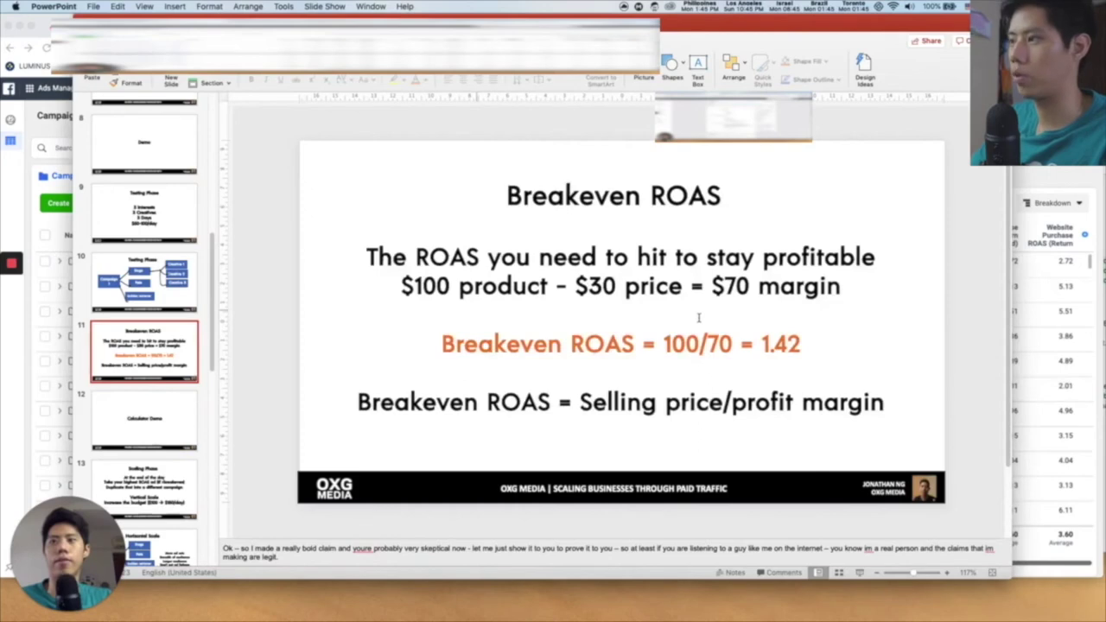
key("super+Tab")
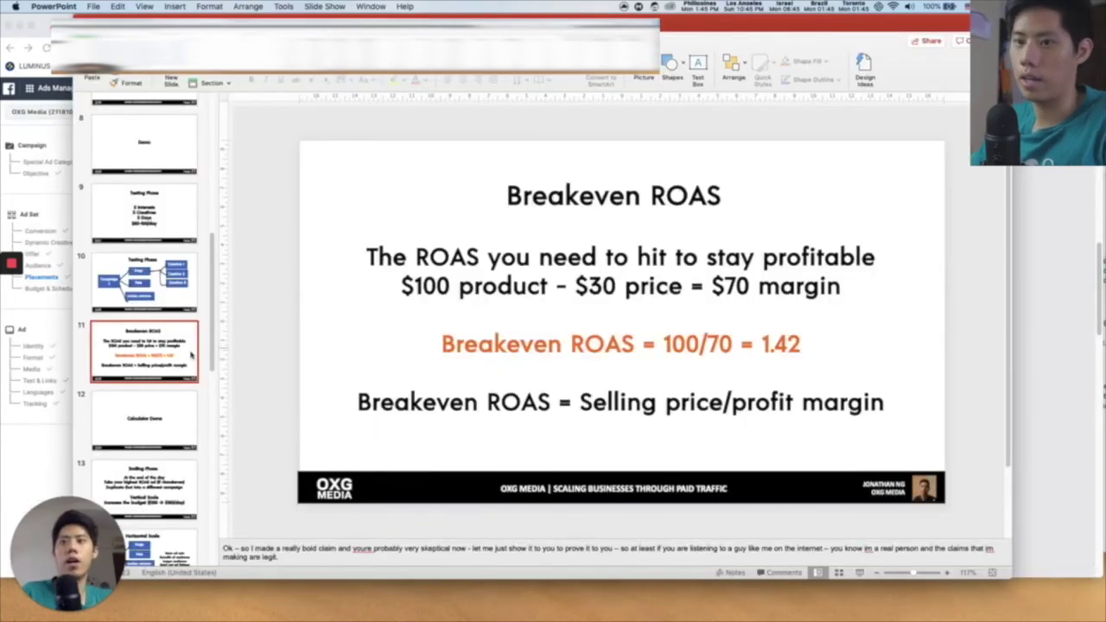
left_click(148, 421)
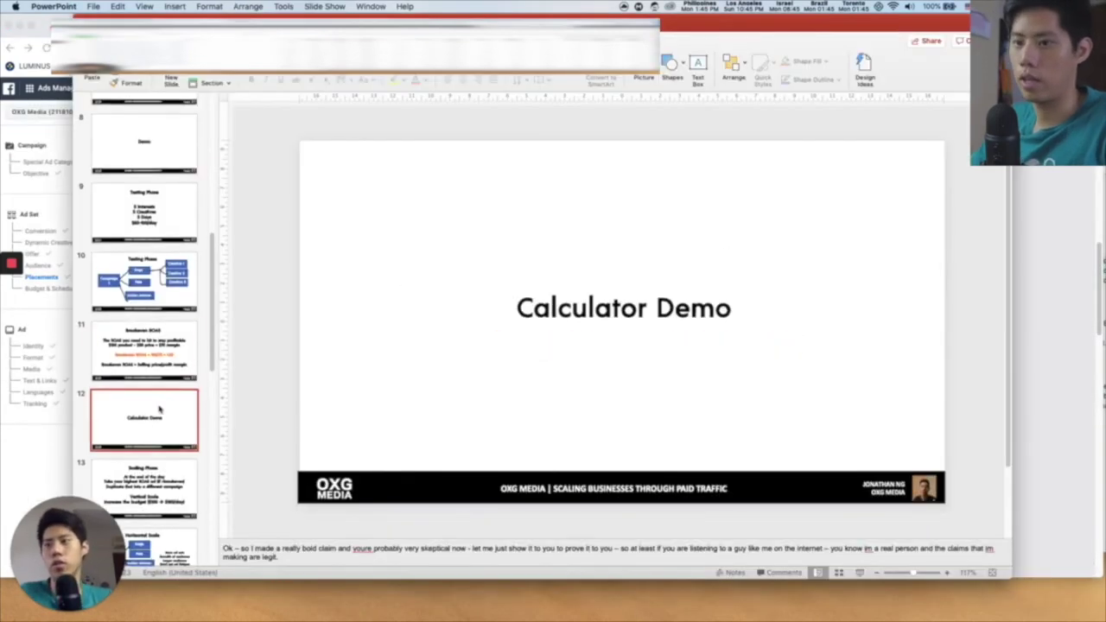
scroll(156, 411, "down", 1)
left_click(164, 434)
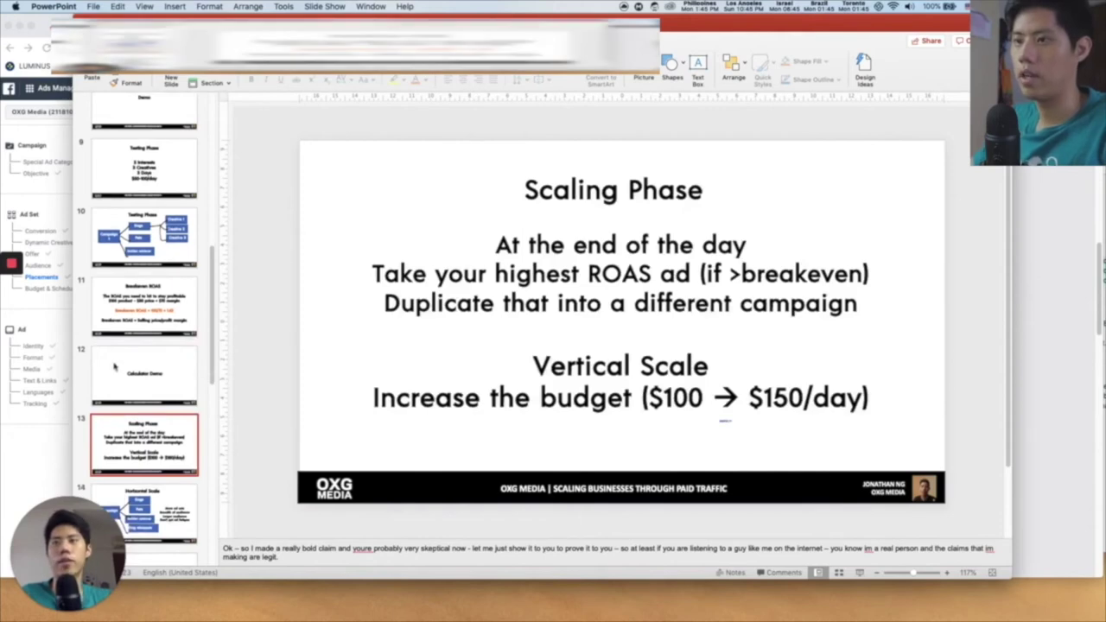
scroll(158, 351, "down", 2)
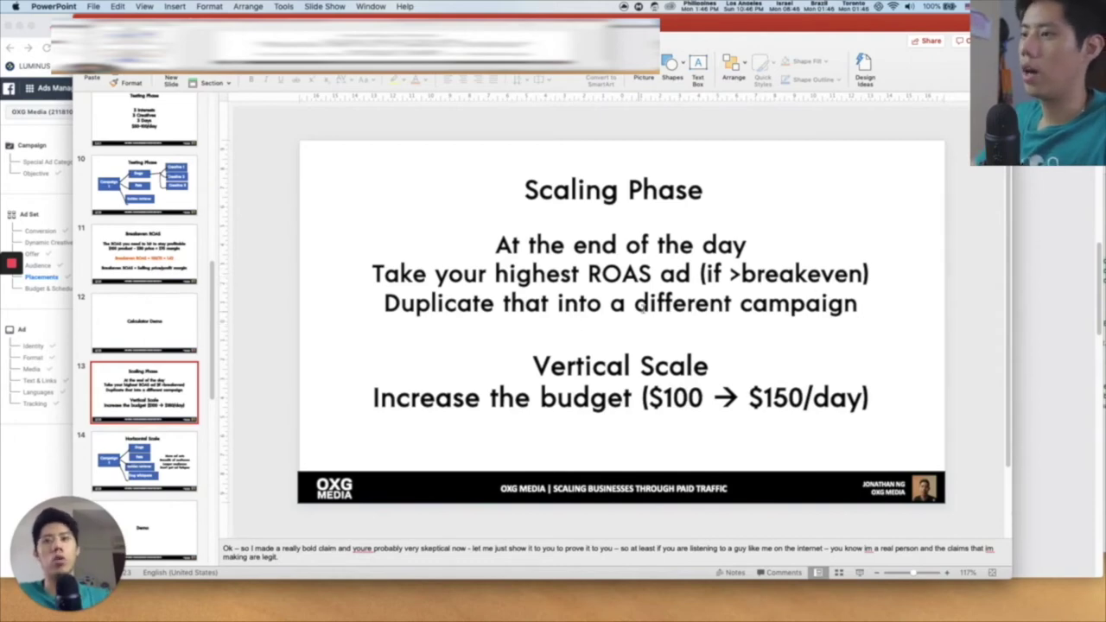
- In Ads Manager, select the 04/23 MOFU Mother's Day campaign, bring up its duplication options for a new campaign, and dismiss them
left_click(1041, 286)
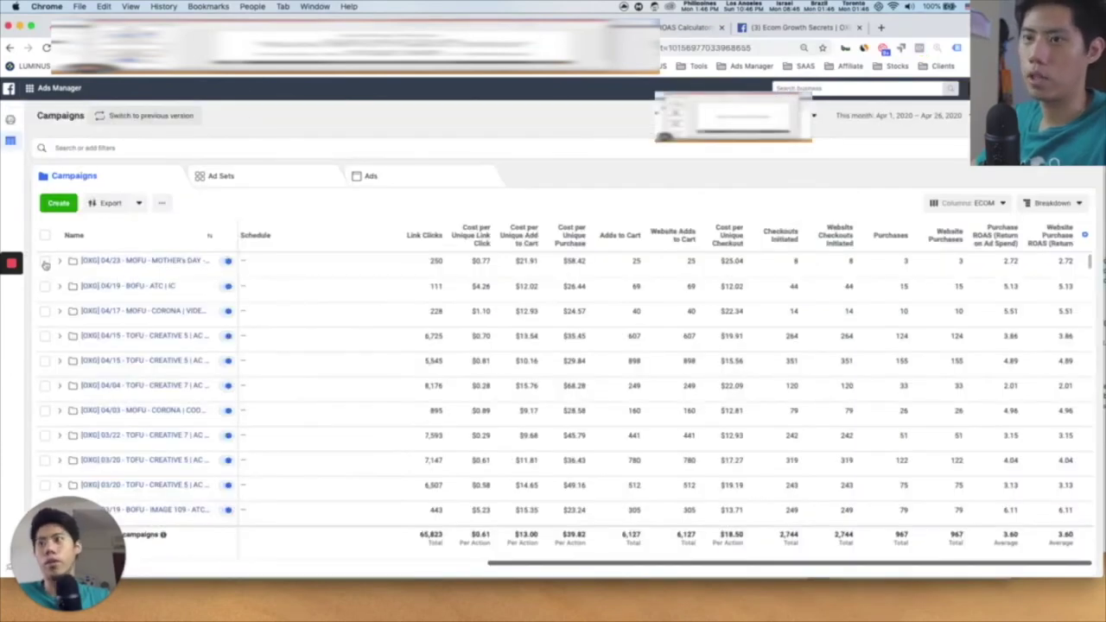
left_click(45, 261)
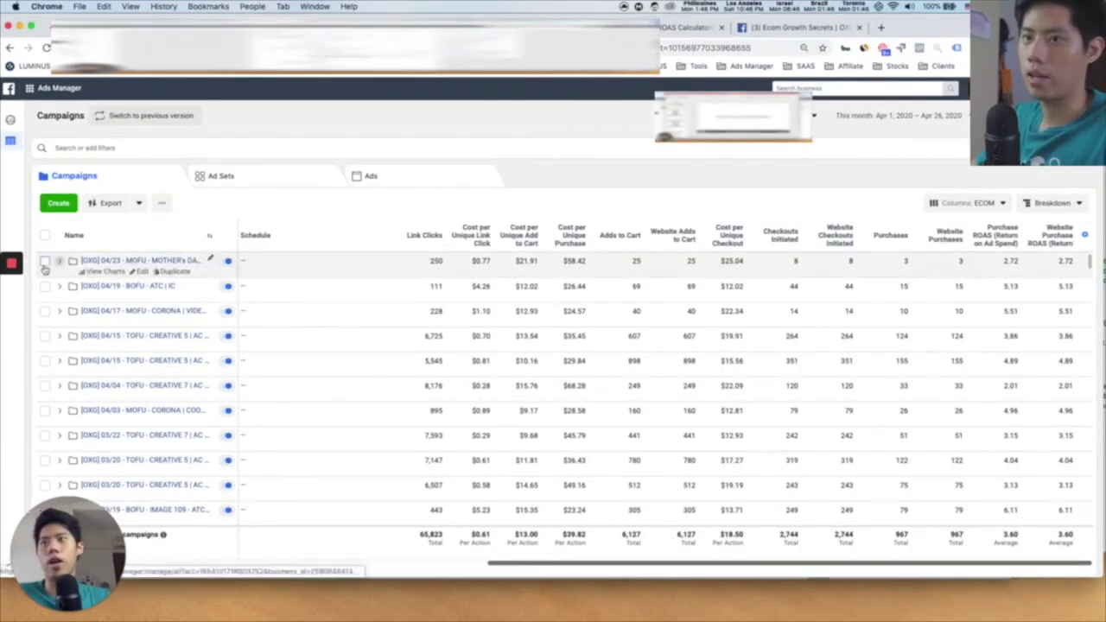
left_click(46, 261)
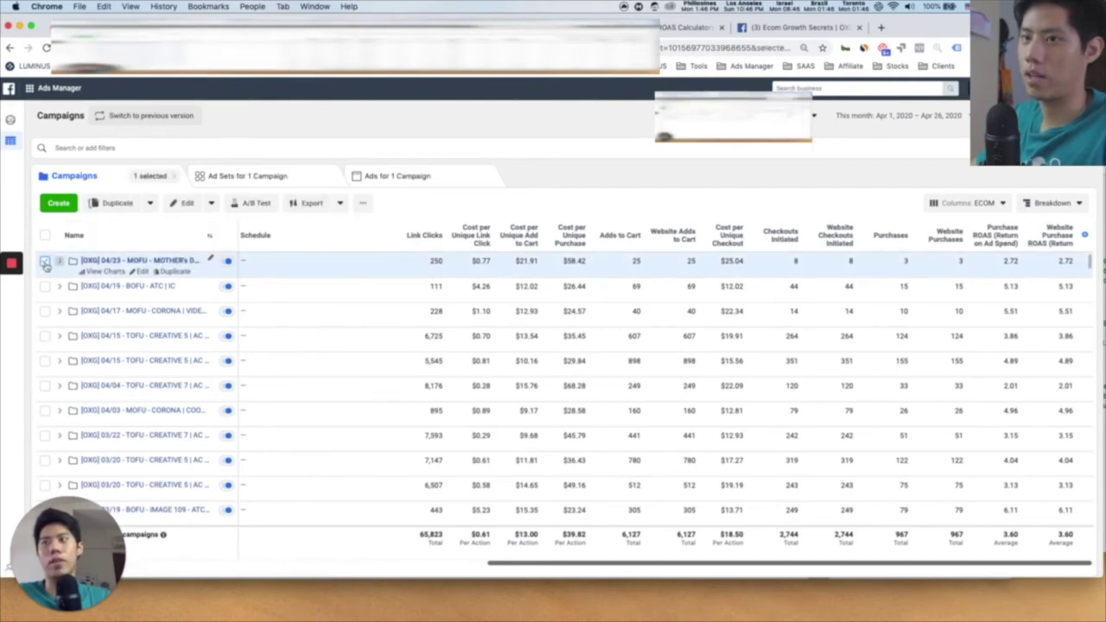
left_click(107, 204)
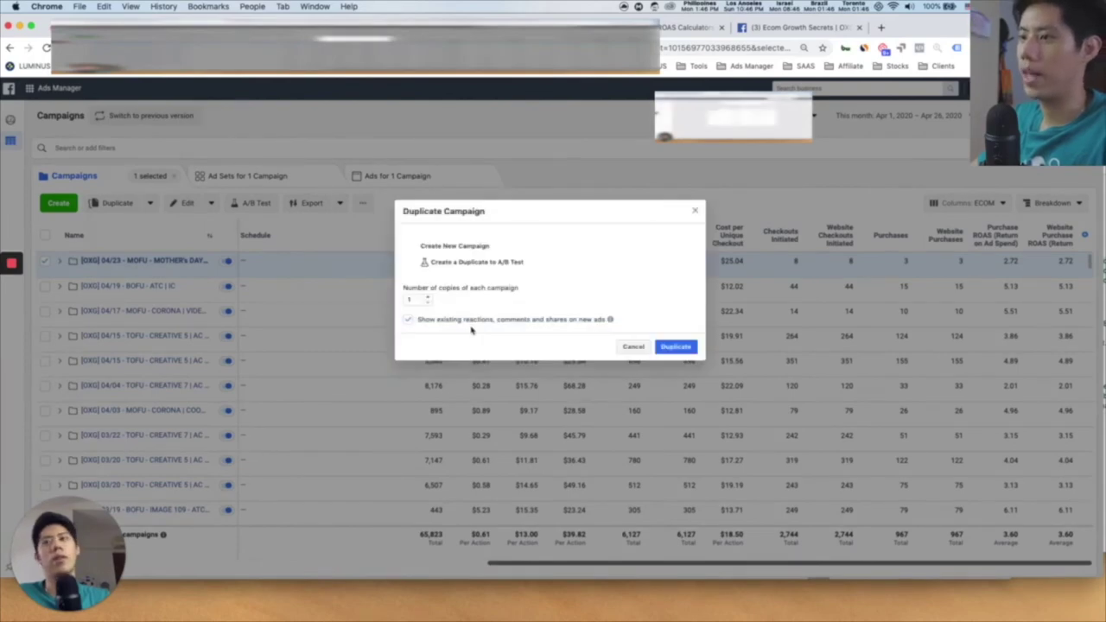
left_click(672, 336)
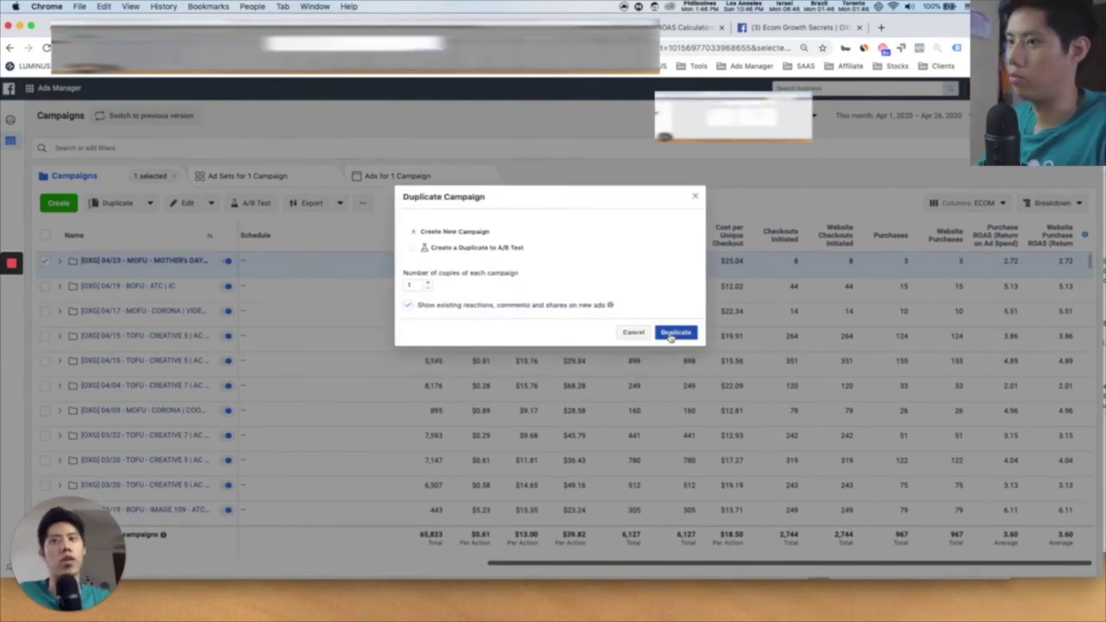
left_click(696, 198)
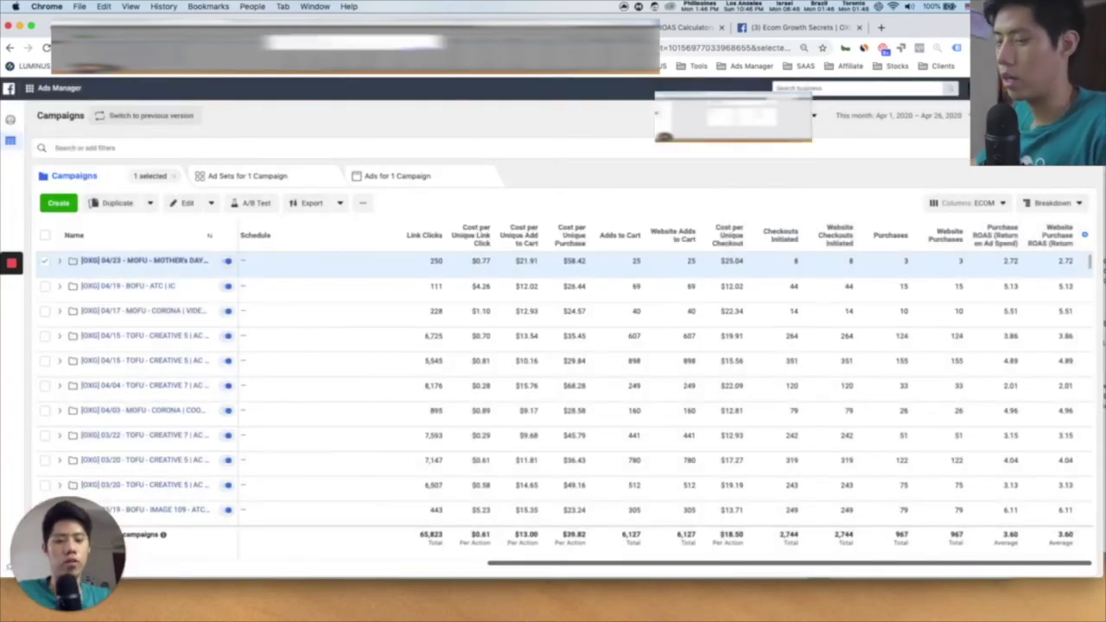
- Switch to the PowerPoint deck and review the Breakeven ROAS and Testing Phase slides before returning to the Scaling Phase slide
key("super+Tab")
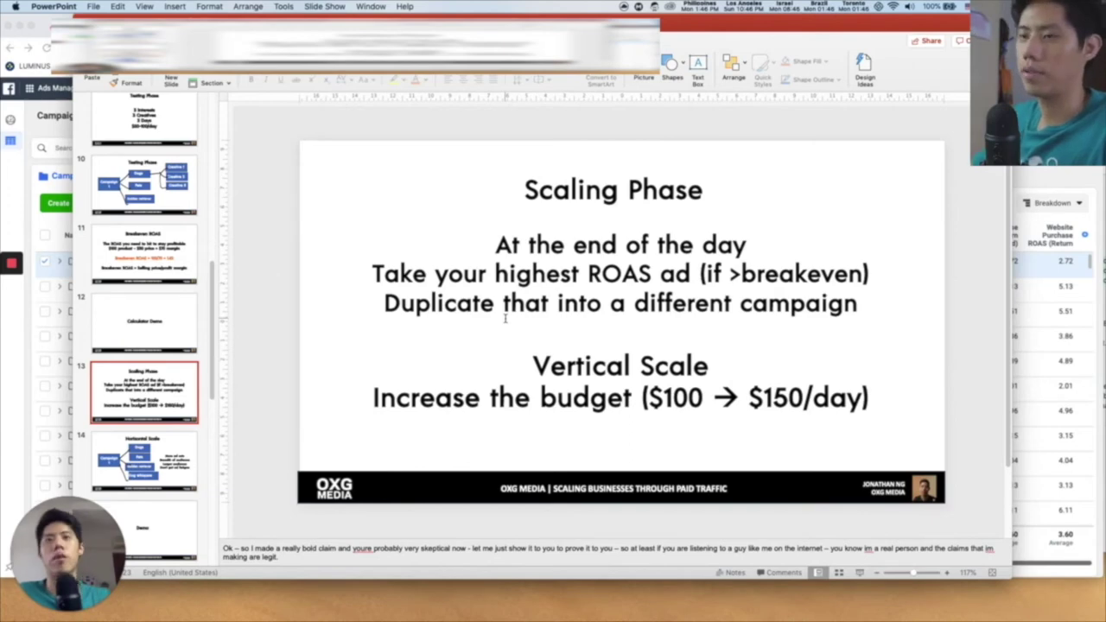
left_click(128, 249)
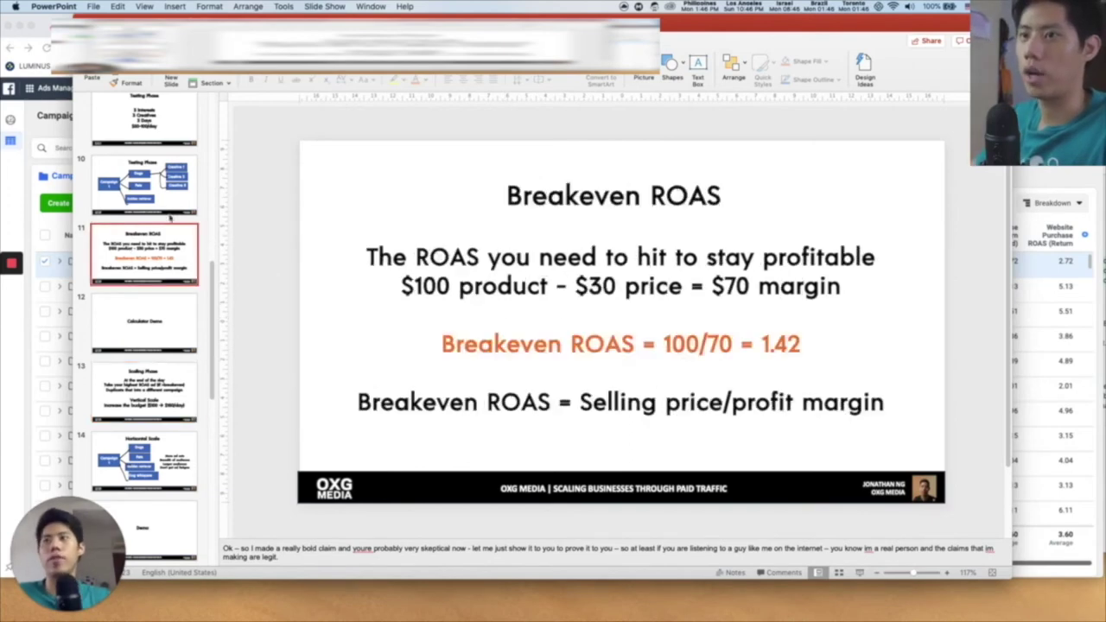
left_click(139, 135)
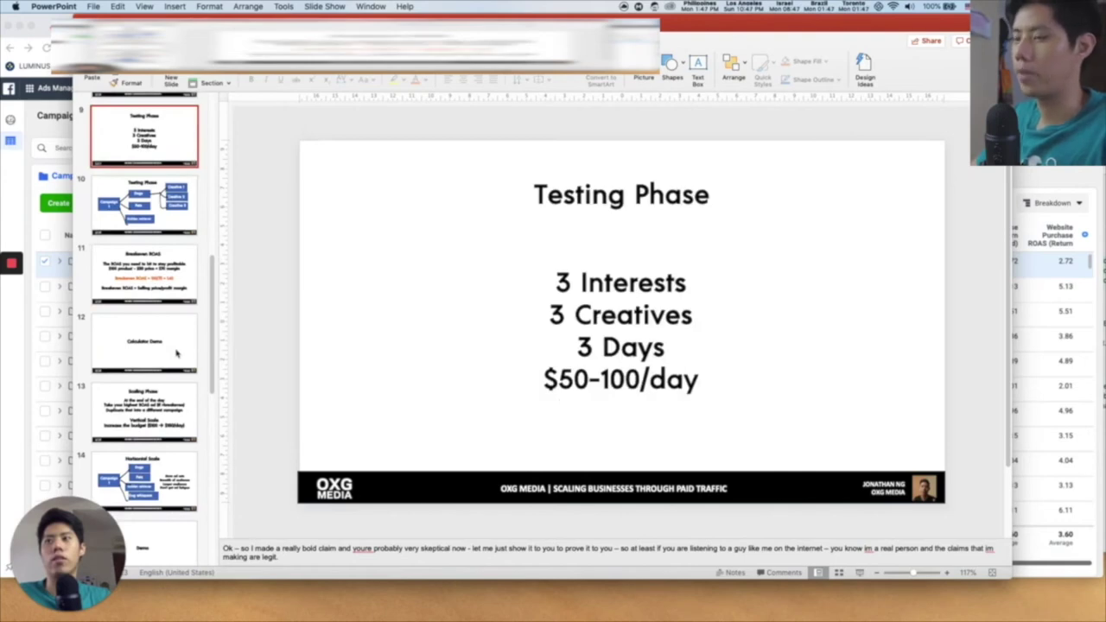
scroll(176, 353, "down", 1)
left_click(176, 352)
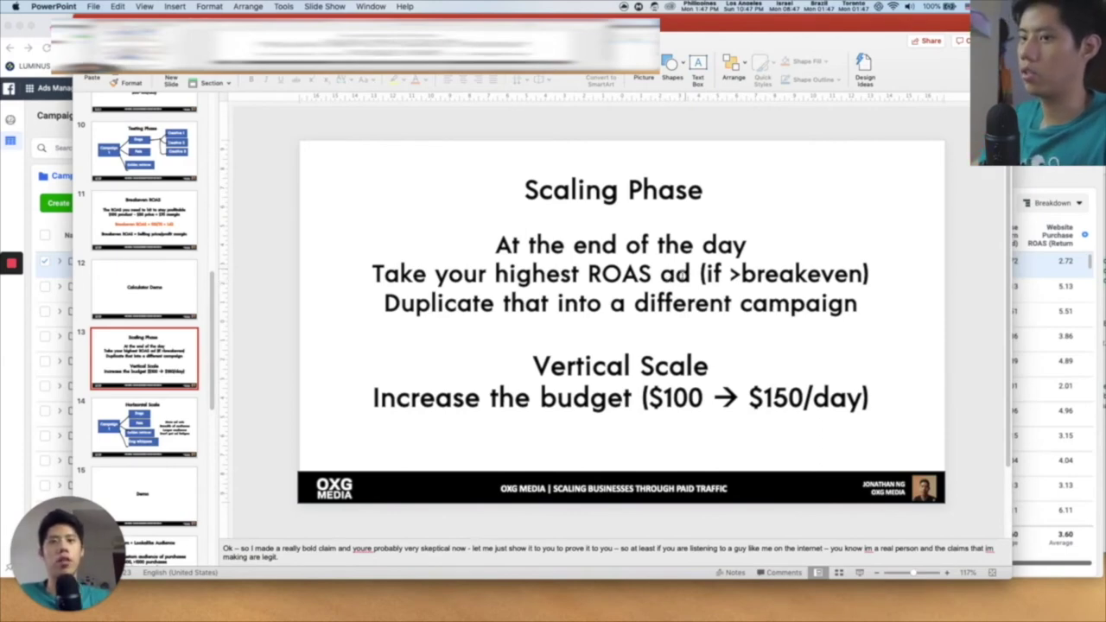
scroll(152, 346, "down", 2)
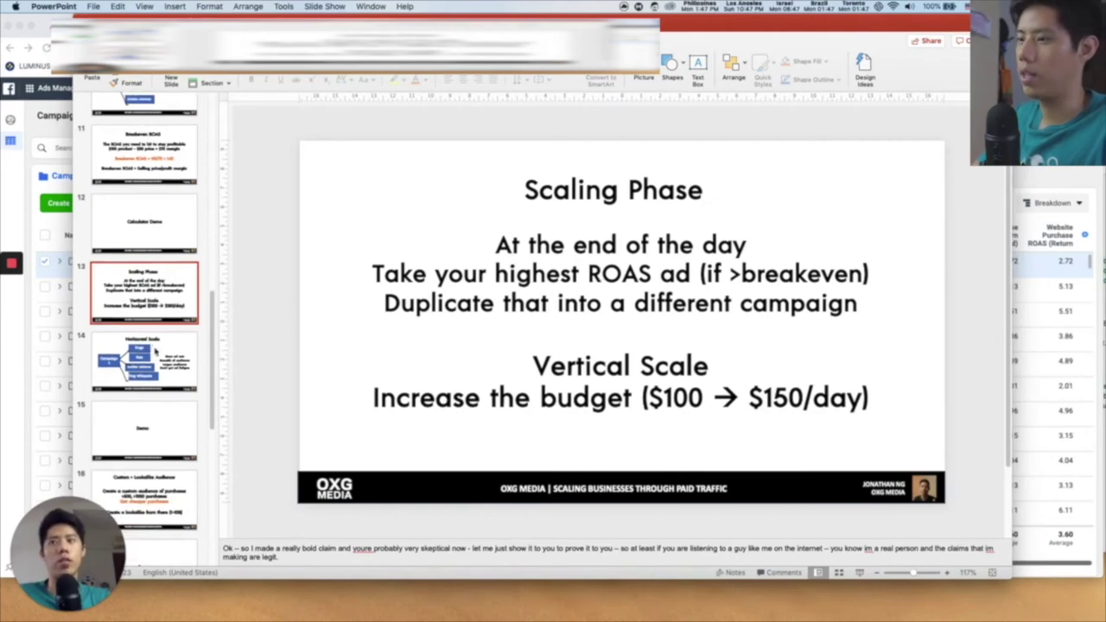
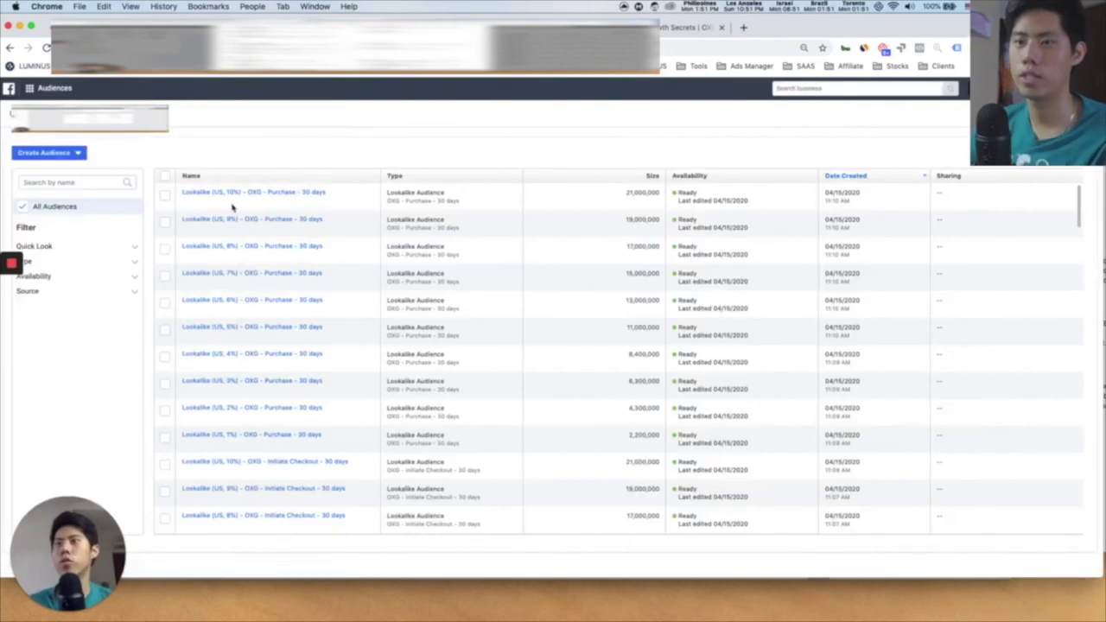
- Start creating a custom audience that uses the website as its source
left_click(57, 157)
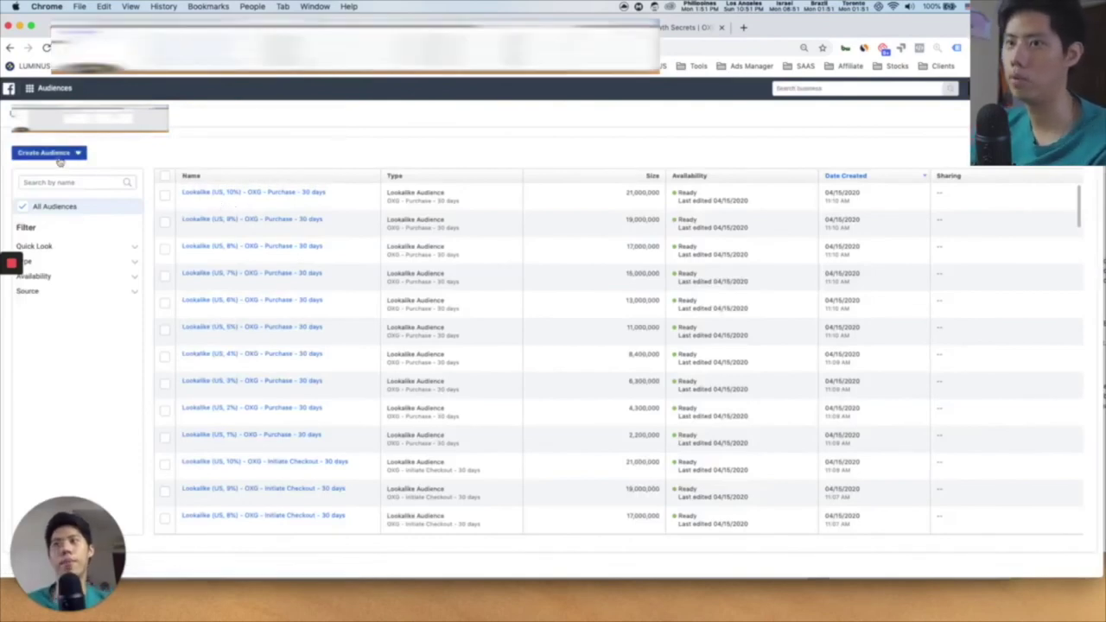
left_click(58, 161)
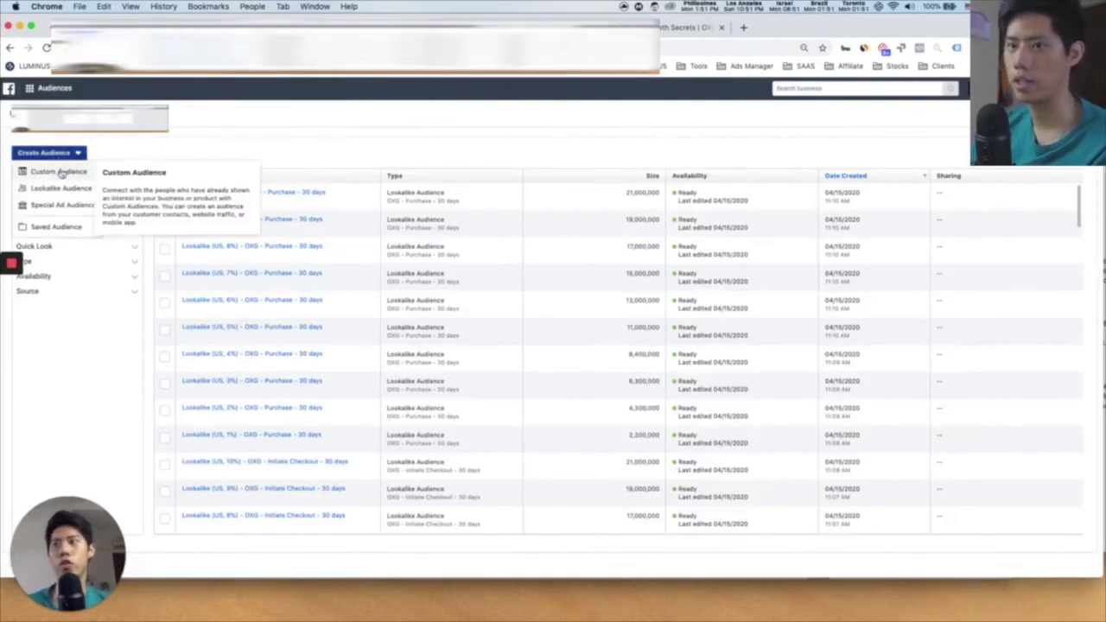
left_click(58, 172)
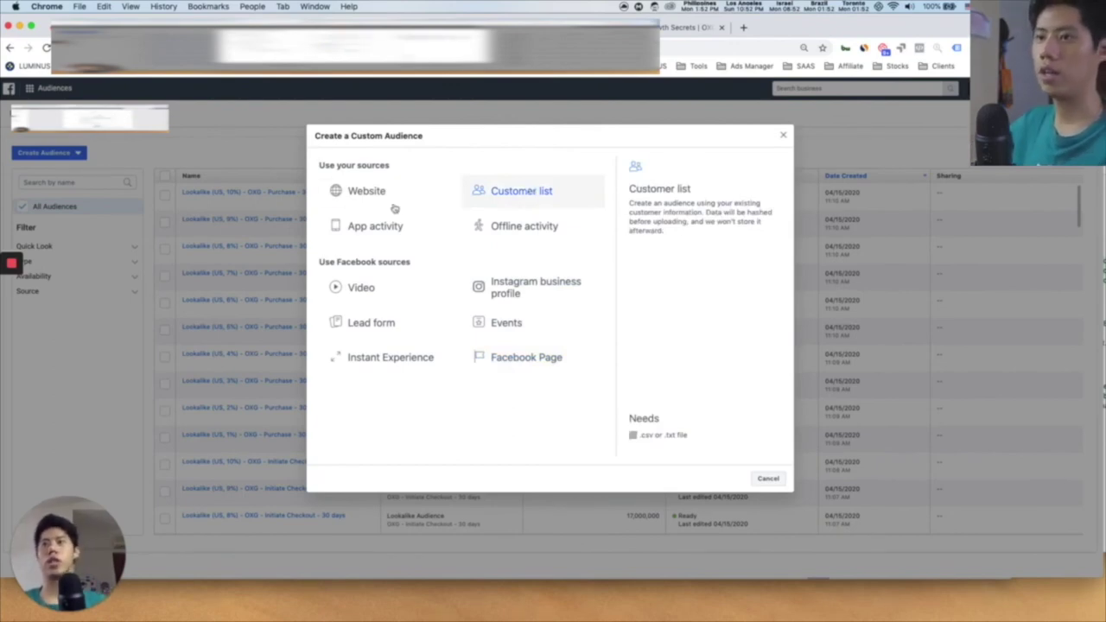
left_click(349, 195)
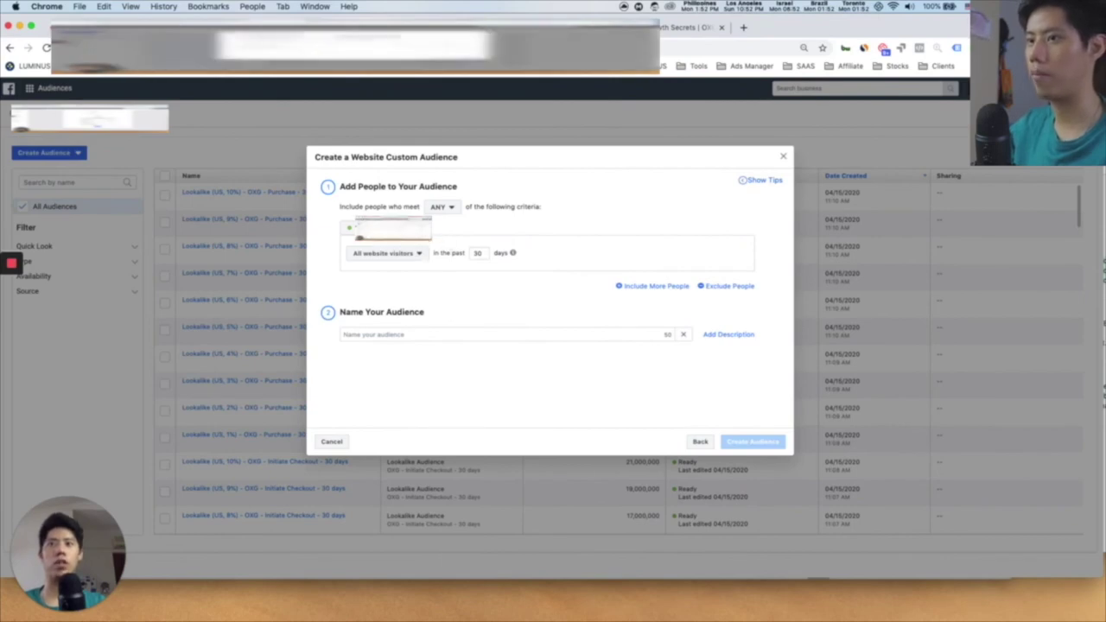
- Define the website audience as people with the Purchase event in the past 180 days
left_click(415, 261)
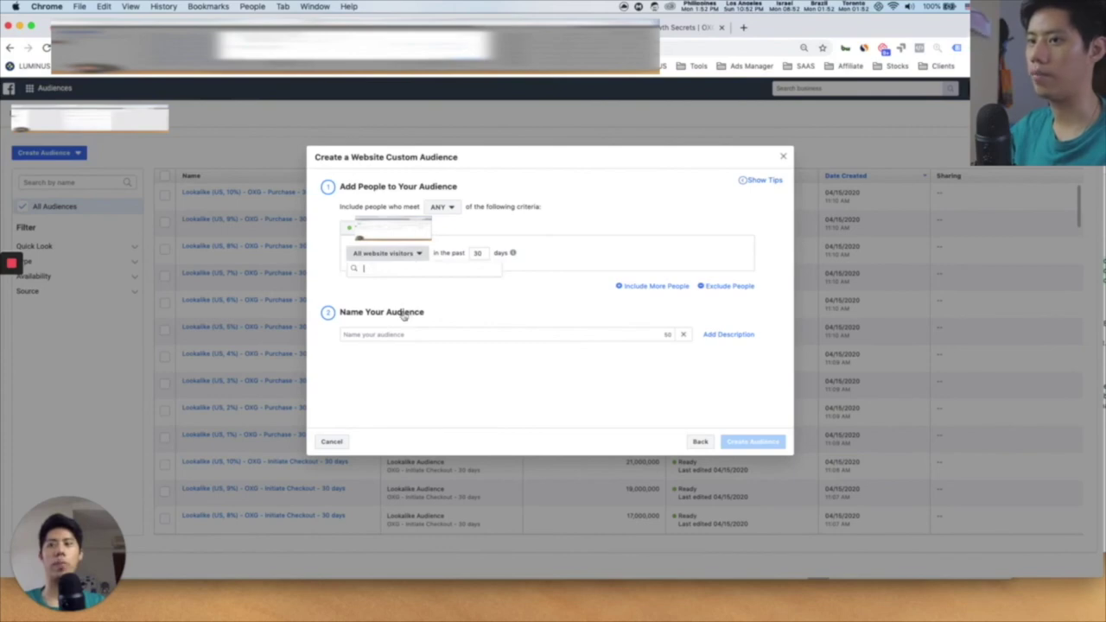
scroll(402, 332, "down", 3)
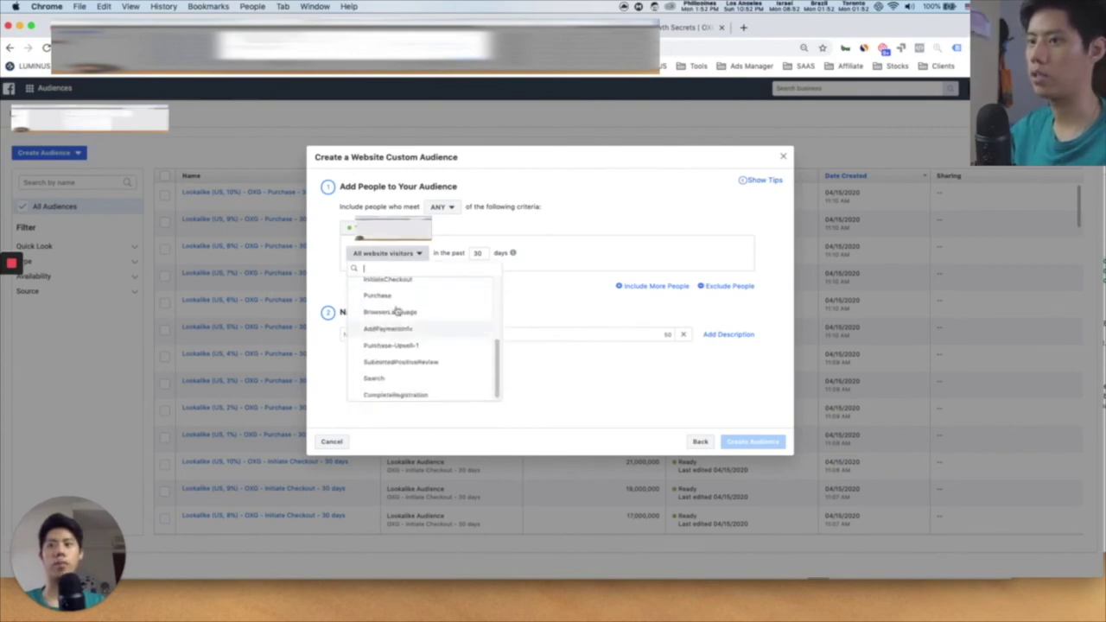
left_click(397, 294)
mouse_move(484, 258)
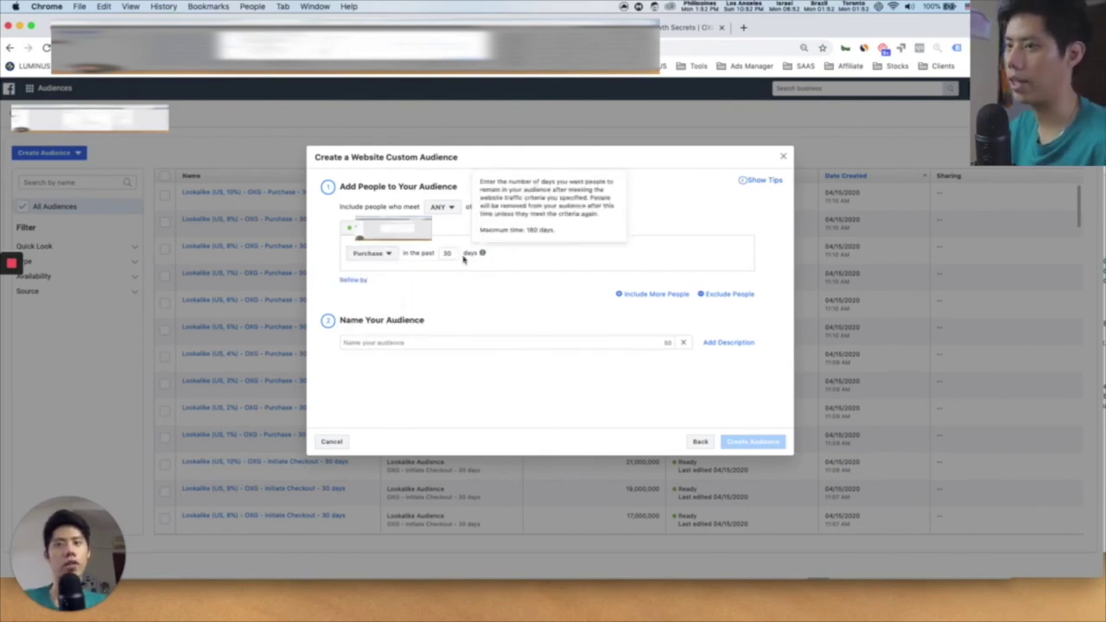
double_click(449, 252)
type("18")
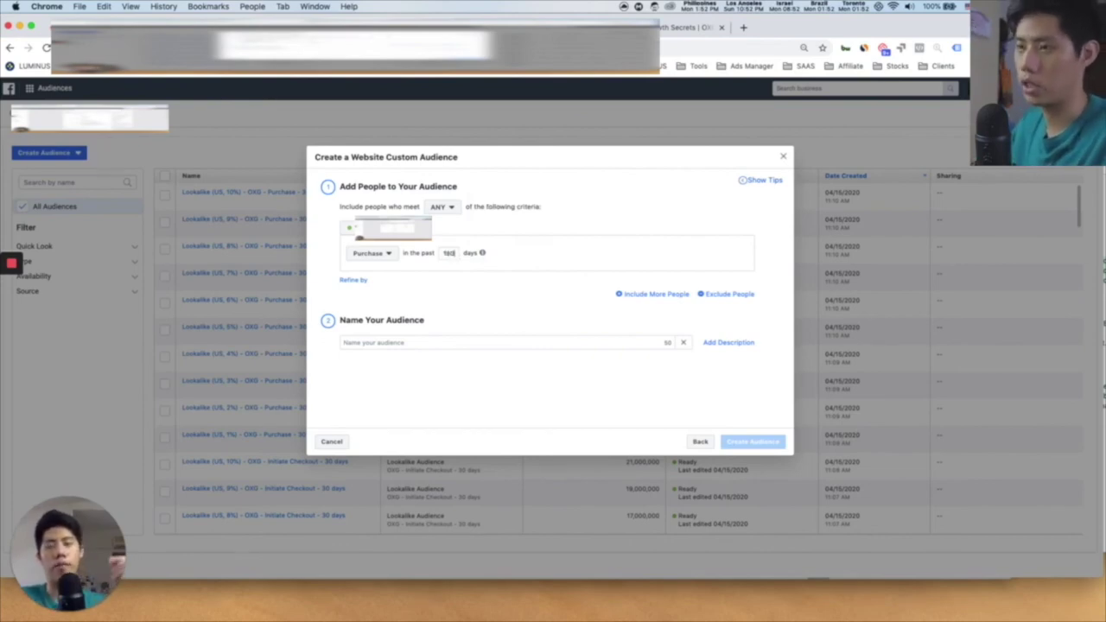
- Name the website audience "Sample - Purchase 180d", create it, and return to the audiences list
left_click(424, 344)
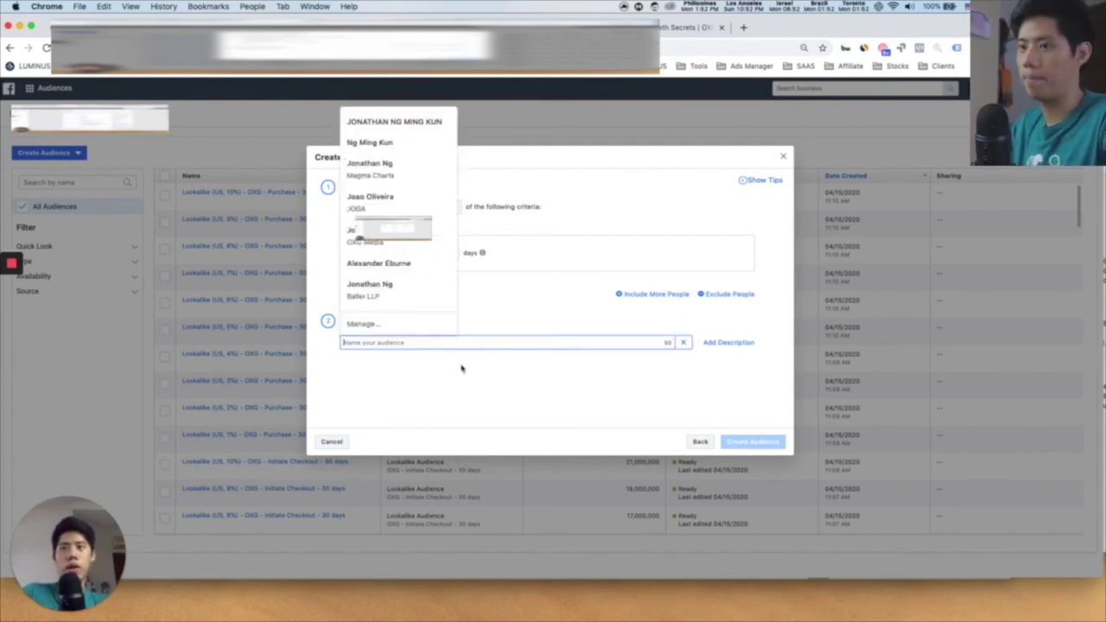
type("Sample - ")
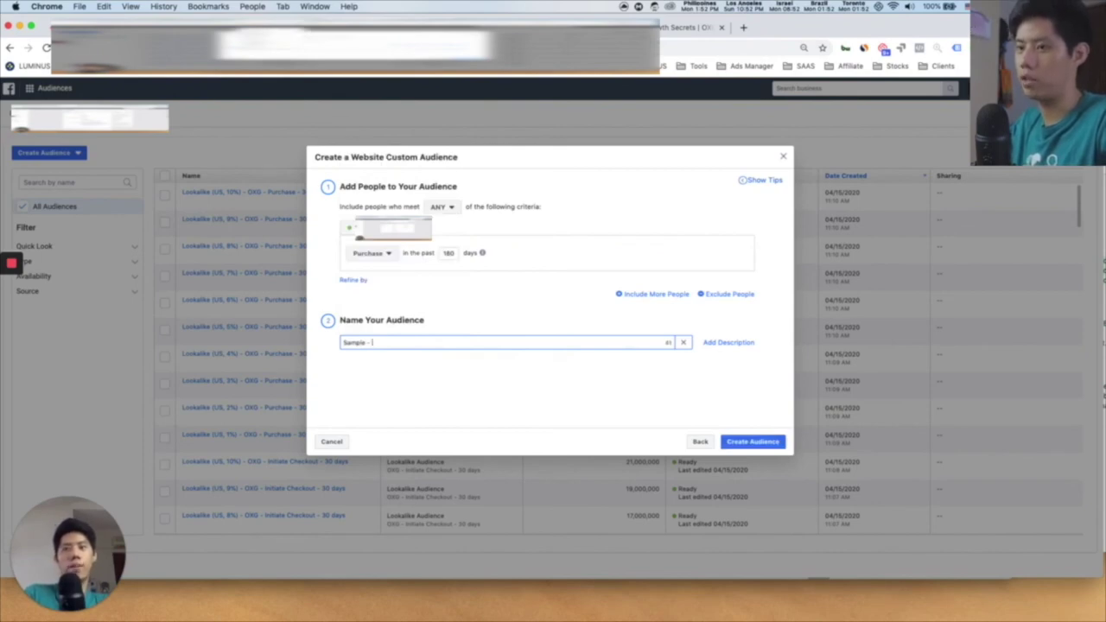
type("Purchase 180d")
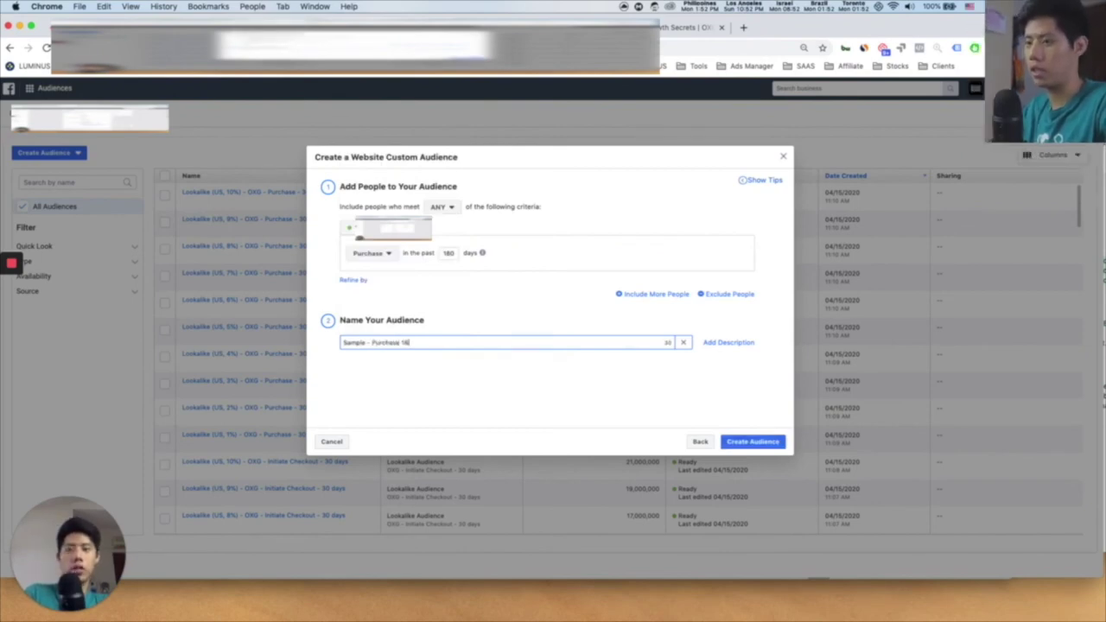
left_click(769, 445)
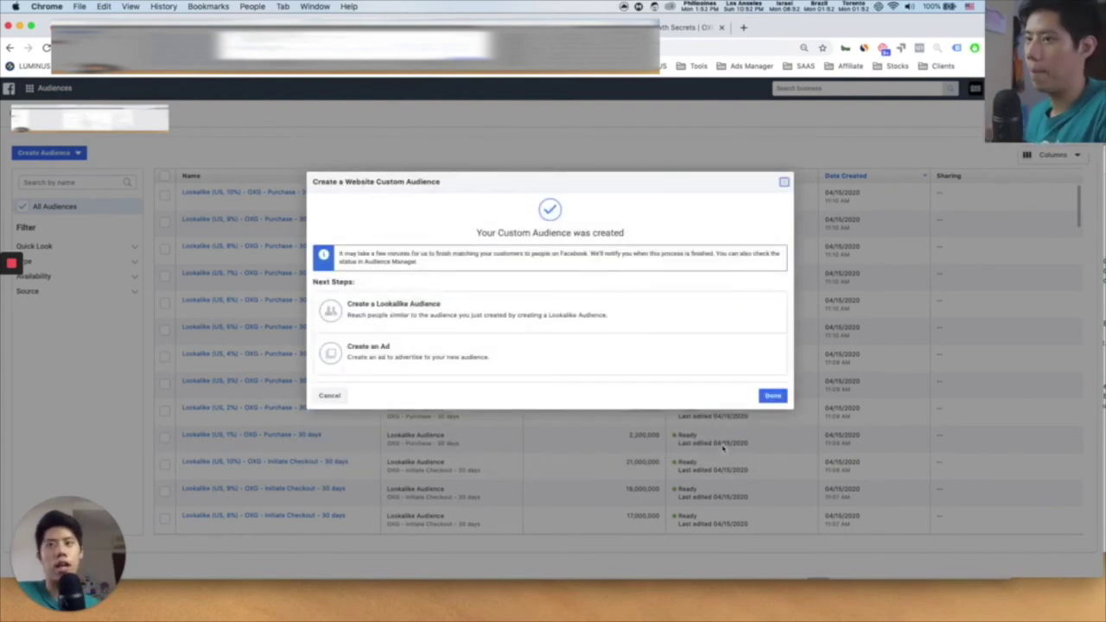
left_click(773, 395)
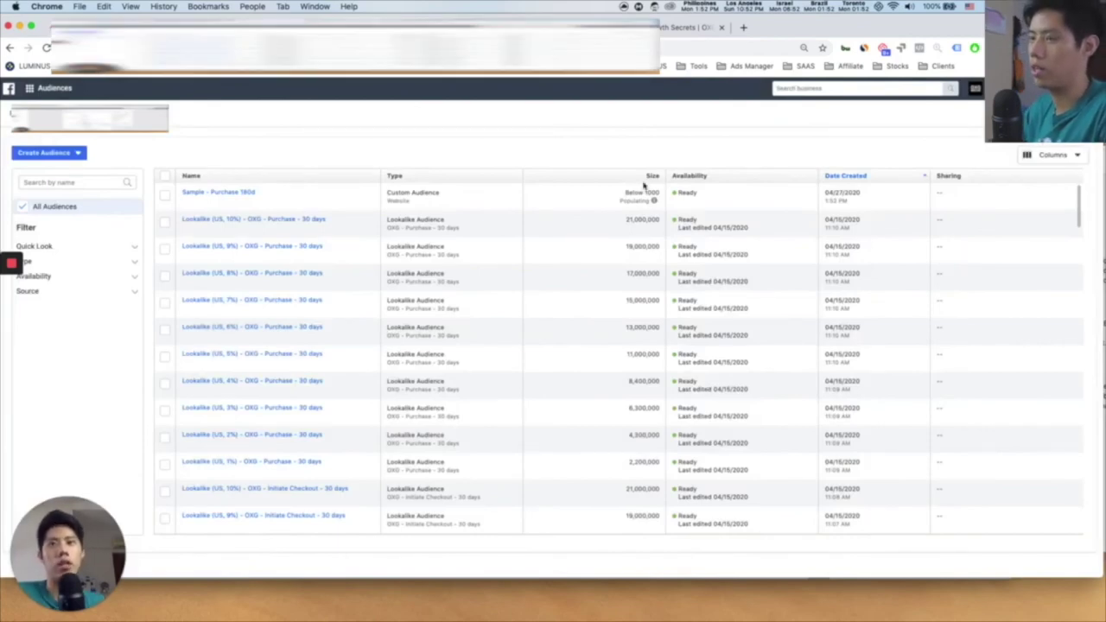
mouse_move(654, 201)
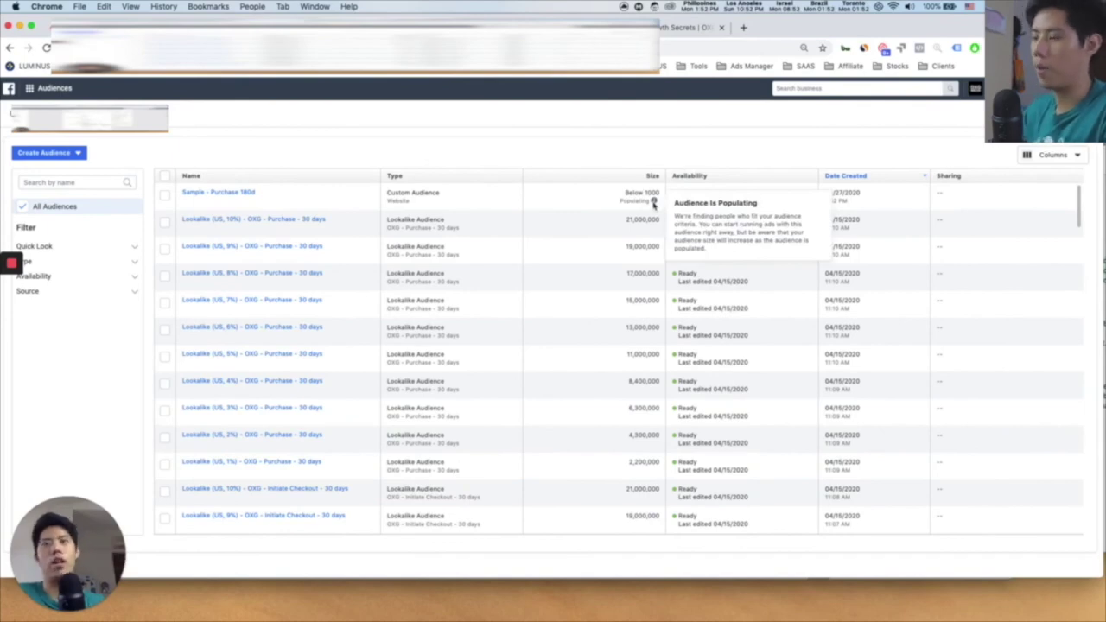
- Switch to the PowerPoint deck, bring up the first Retargeting slide, and return to the audiences list in Chrome
key("super+Tab")
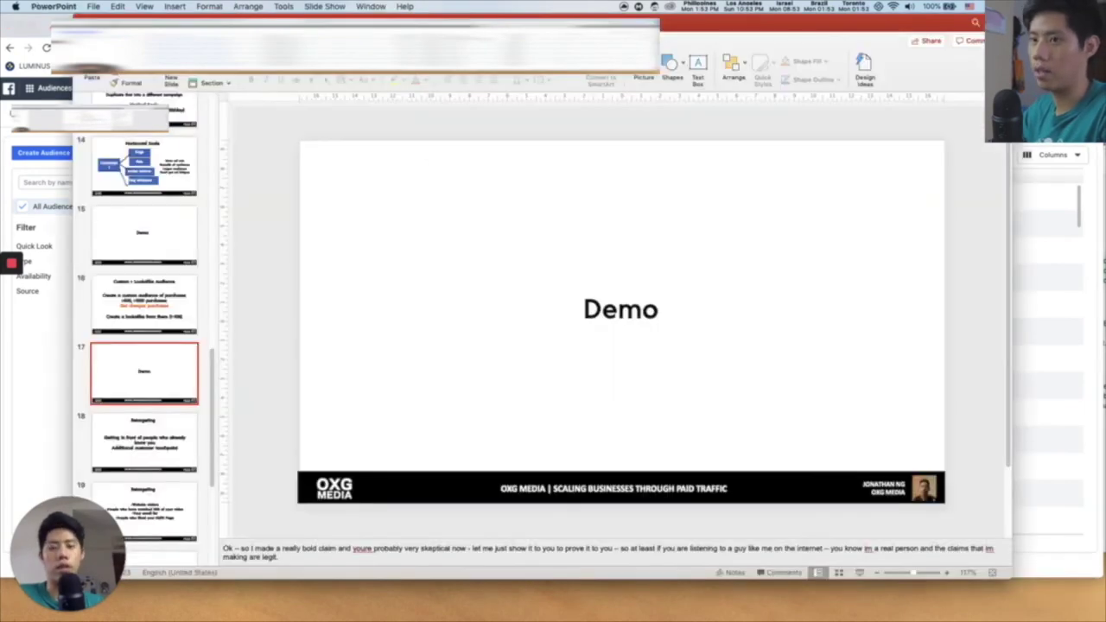
left_click(147, 380)
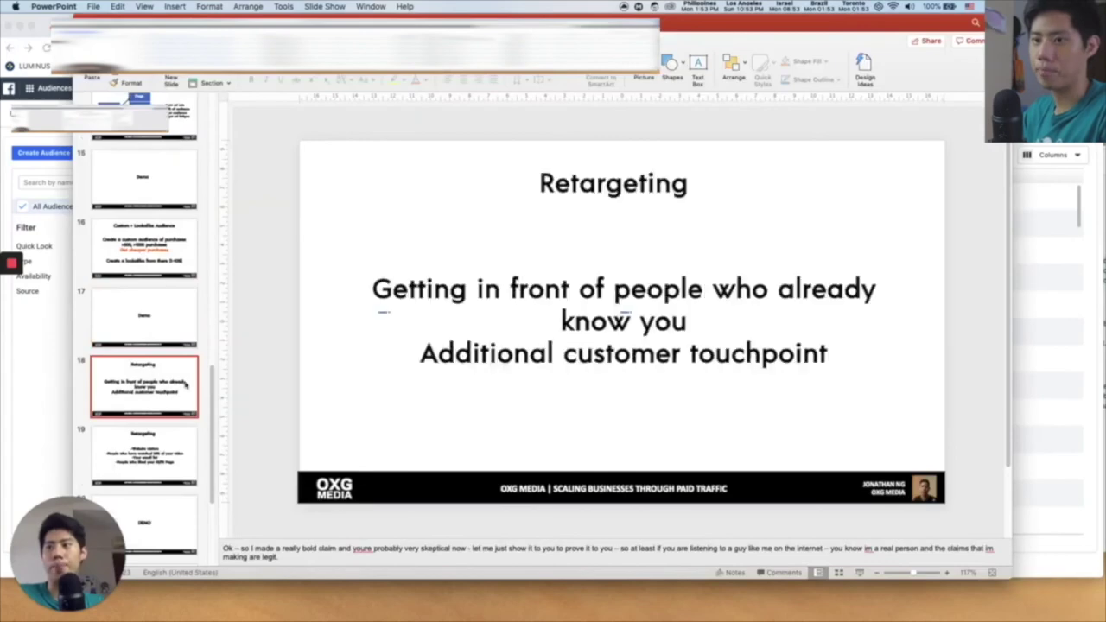
key("super+Tab")
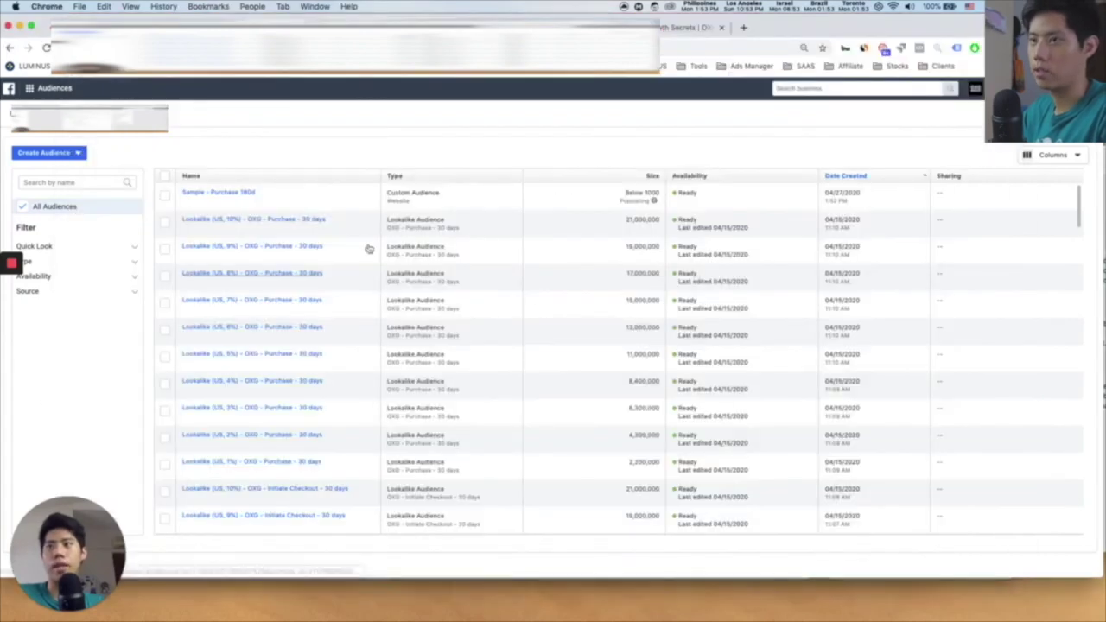
- Select the Sample - Purchase 180d audience and start a lookalike audience with OXG - All Customers - Oct 5 2019 as its source
left_click(164, 195)
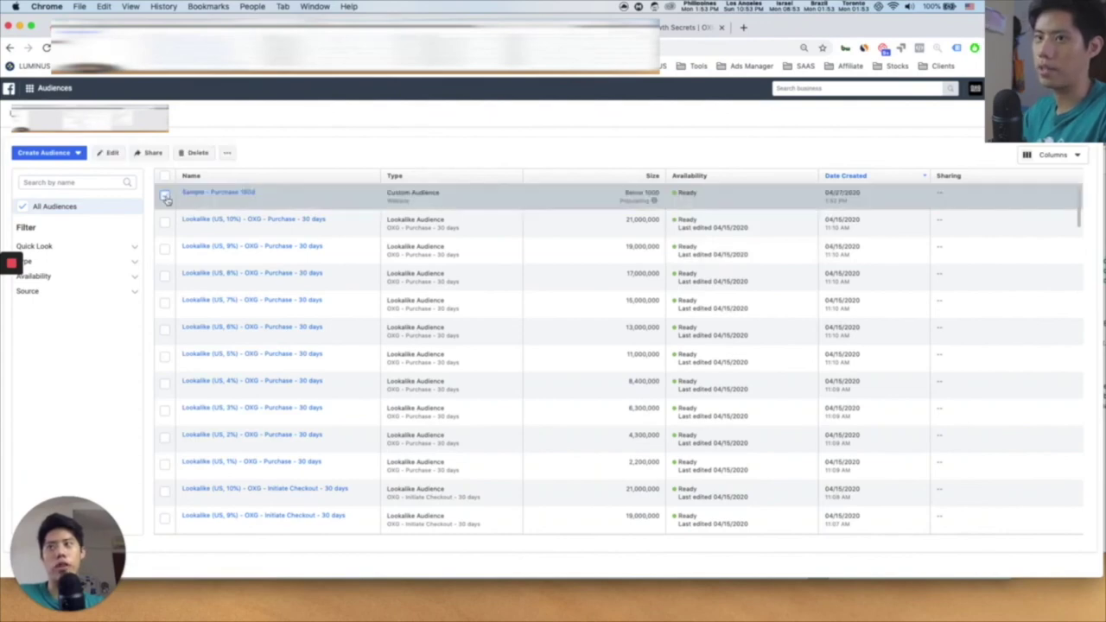
left_click(64, 152)
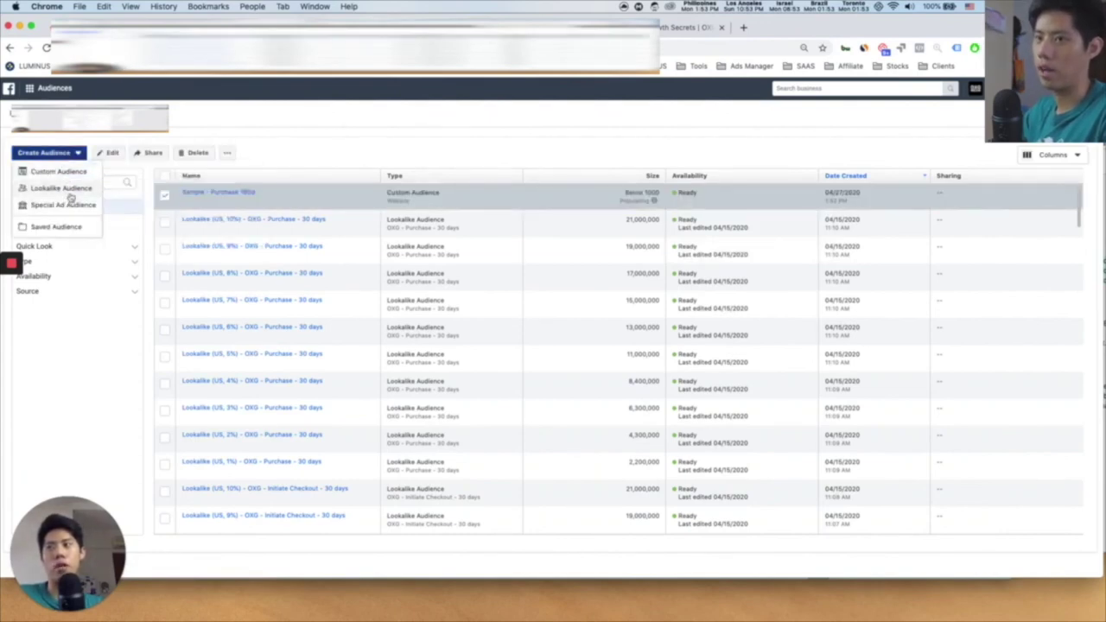
left_click(70, 195)
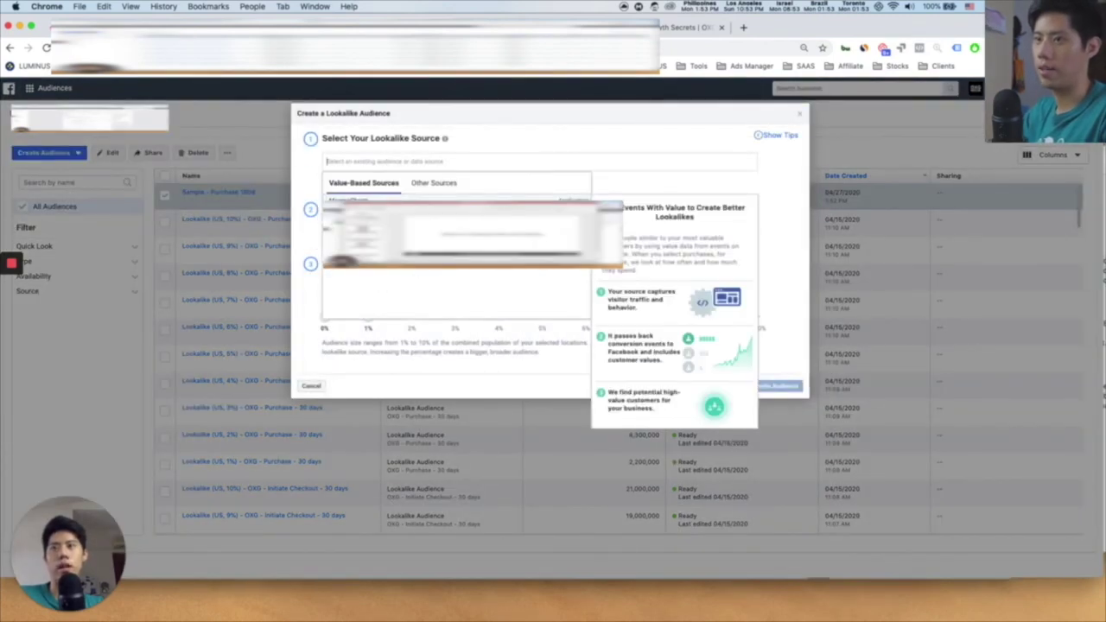
left_click(433, 183)
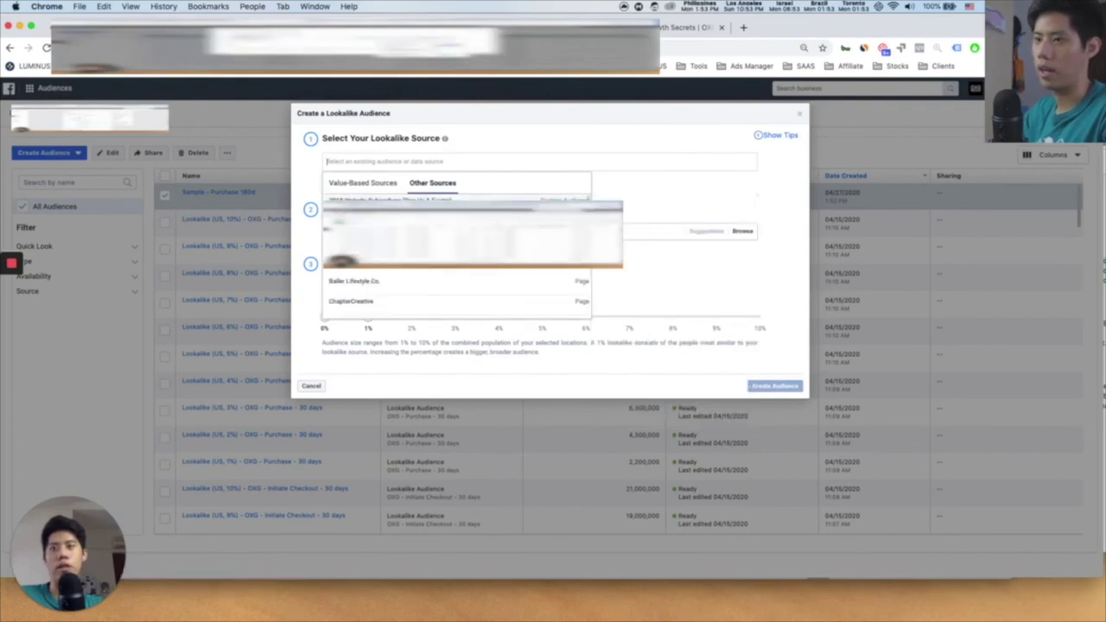
scroll(390, 286, "down", 3)
scroll(390, 285, "down", 5)
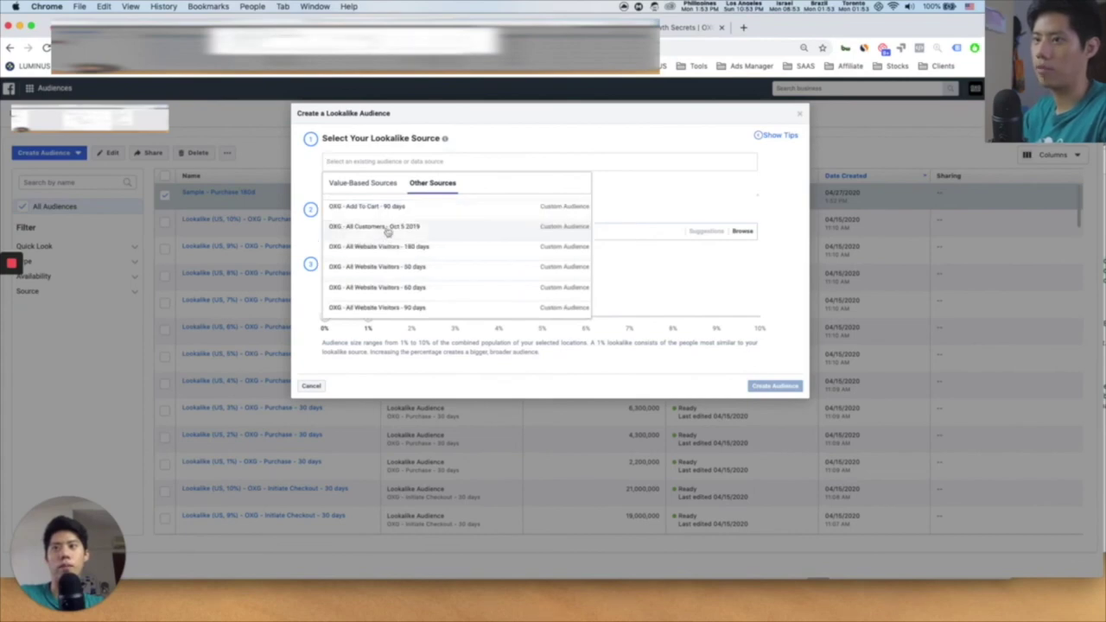
left_click(388, 231)
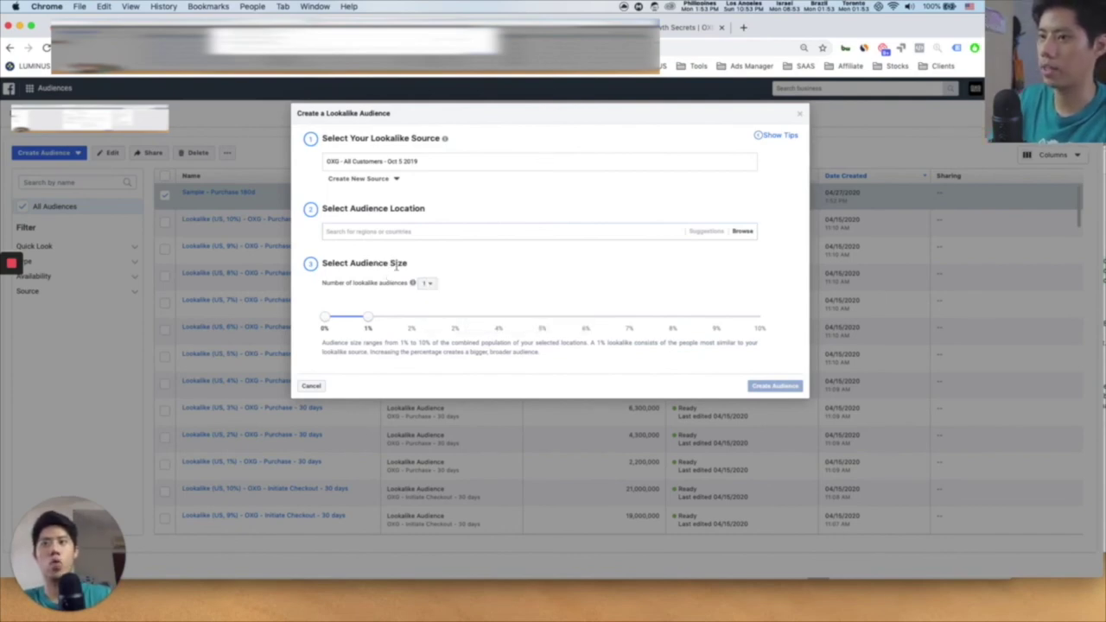
- Try lookalike audience sizes of 10%, 2% and 5%, and close the setup without creating the audience
left_click_drag(410, 267, 362, 267)
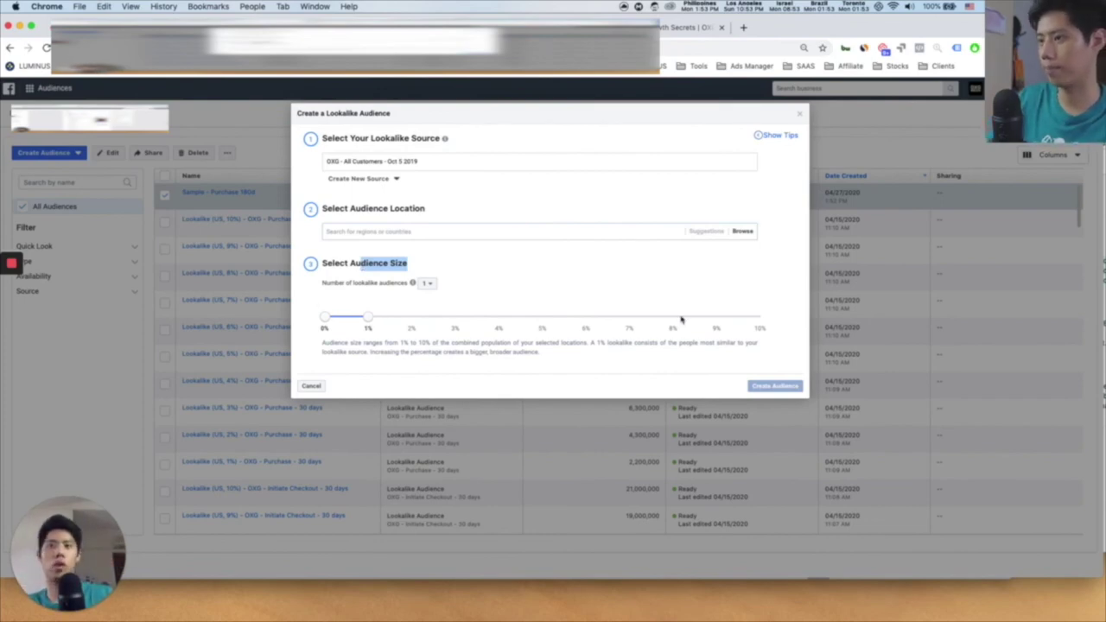
left_click(746, 327)
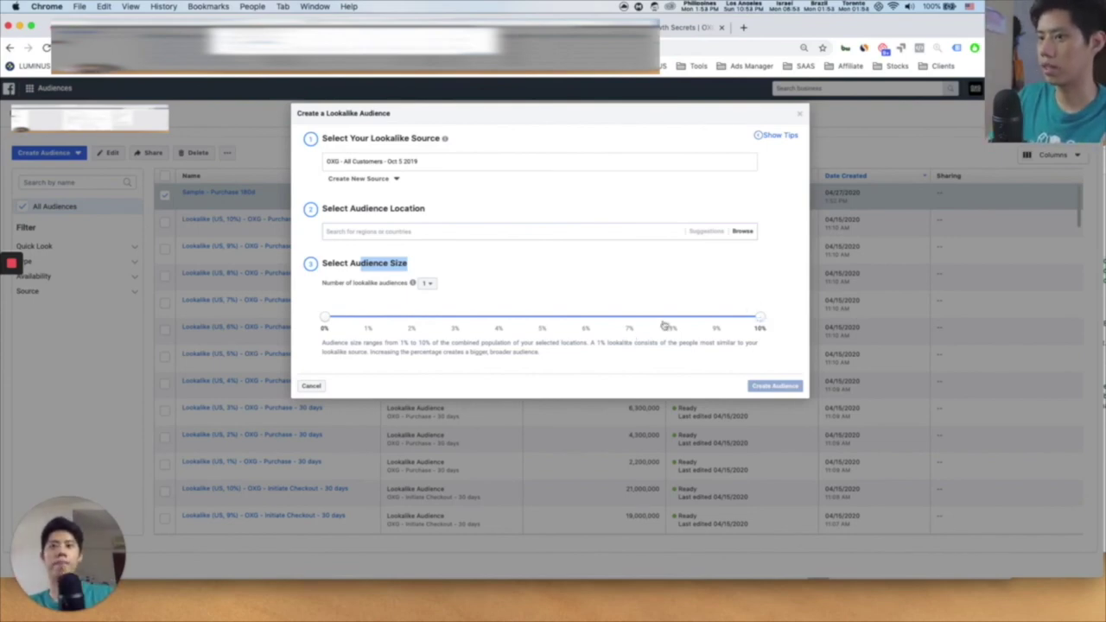
left_click(455, 318)
left_click(411, 325)
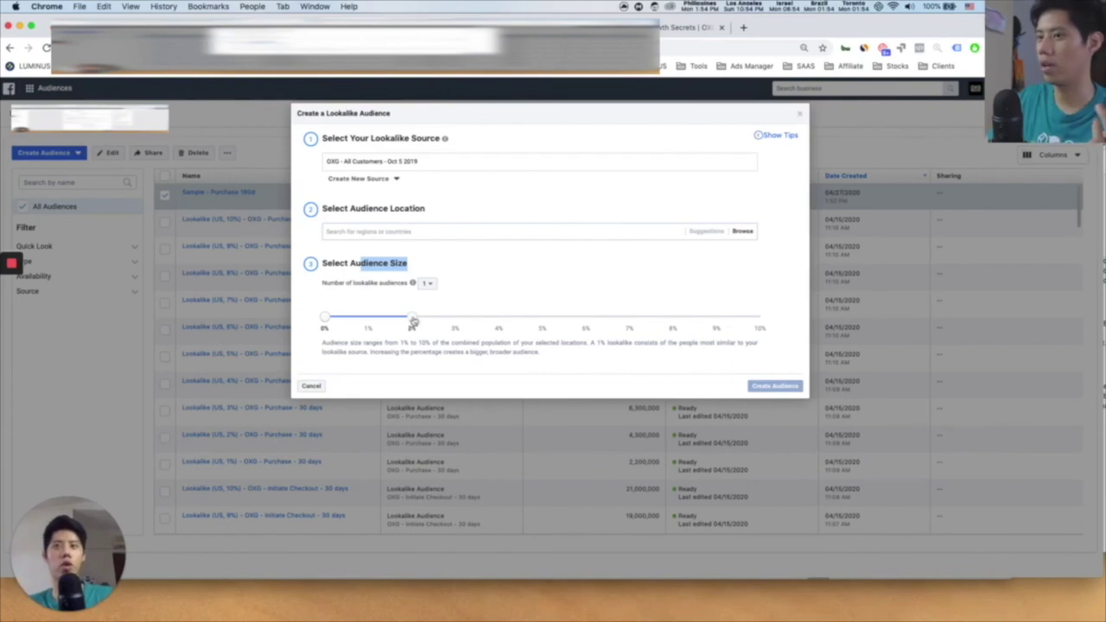
left_click(571, 325)
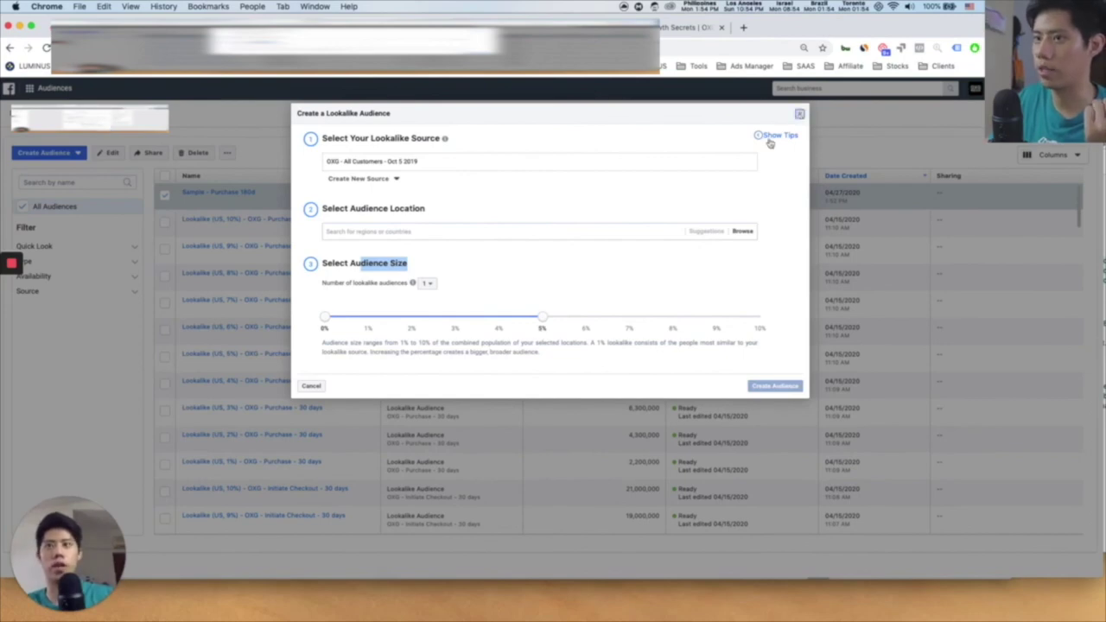
left_click(192, 208)
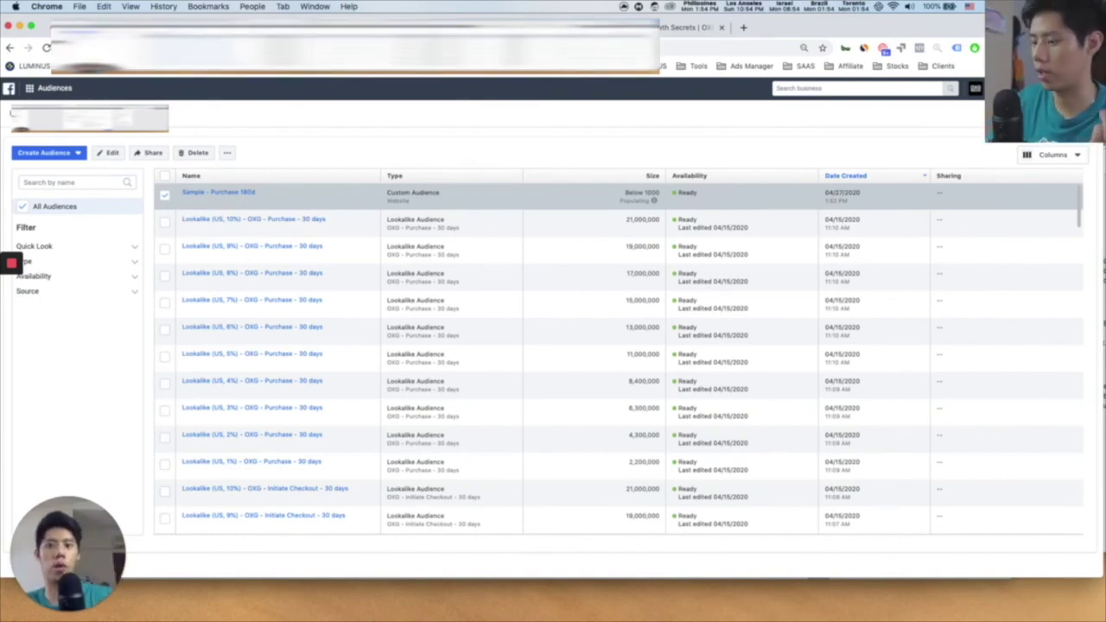
- Switch to the PowerPoint deck and go on to the Retargeting slide listing website visitors, video viewers, email list and page likes
key("super+Tab")
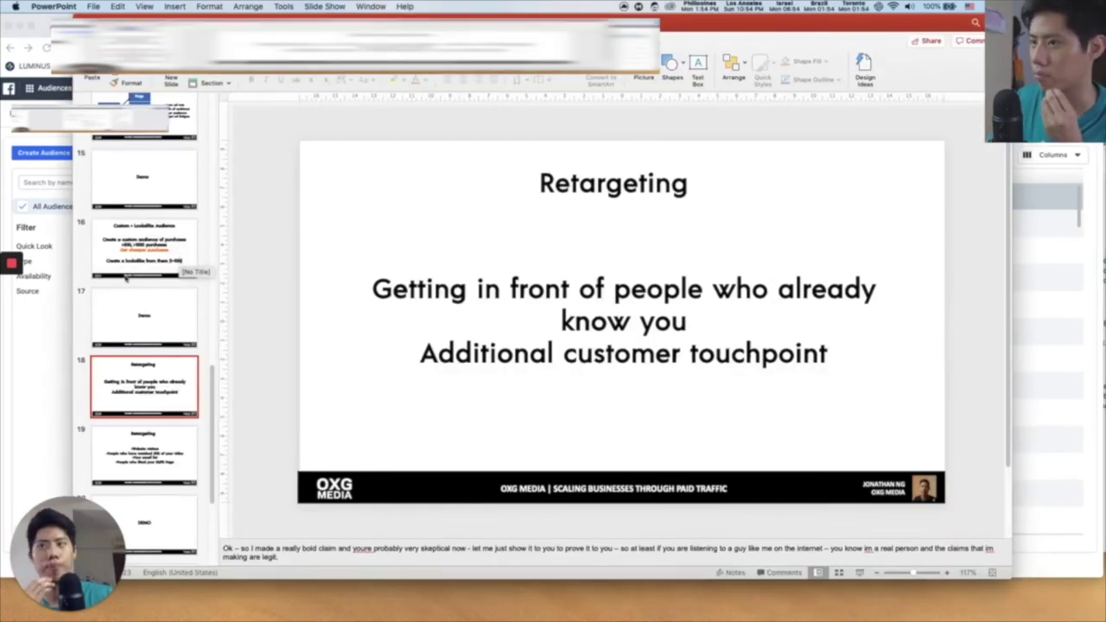
scroll(126, 278, "down", 3)
scroll(125, 292, "down", 2)
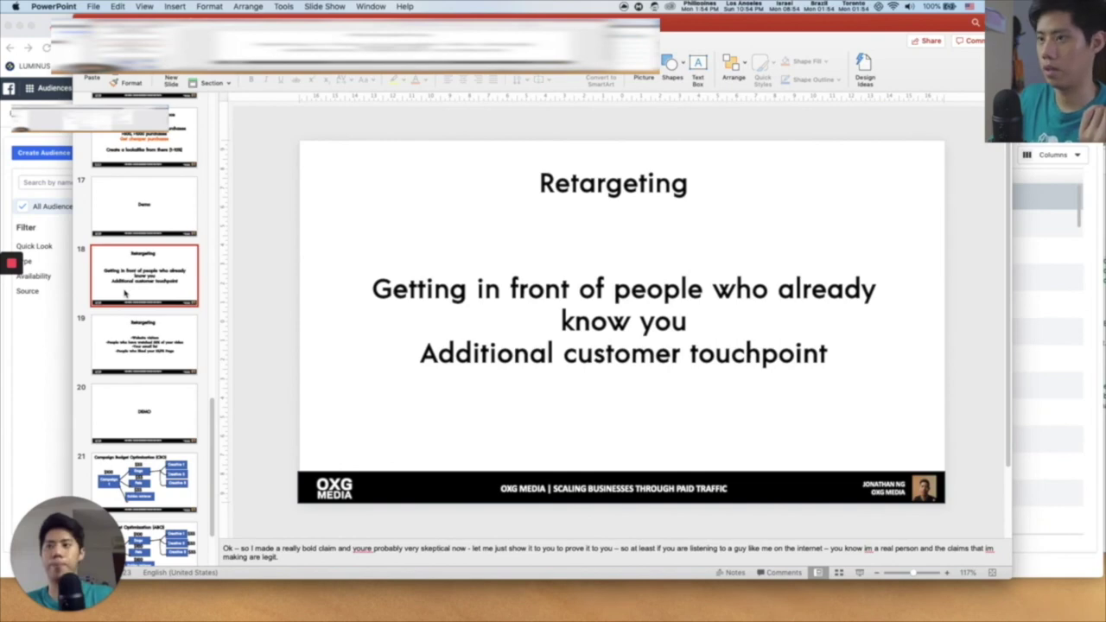
key("Down")
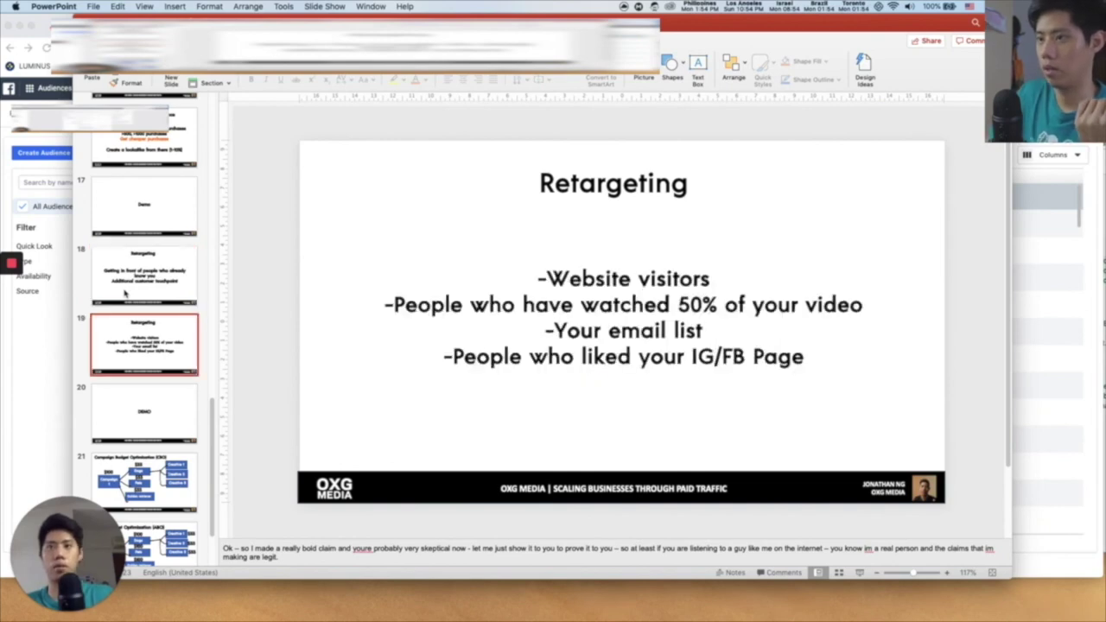
- Return to the audiences list in Chrome and start a video engagement custom audience of people who have watched 75% of the video
left_click(27, 354)
left_click(39, 153)
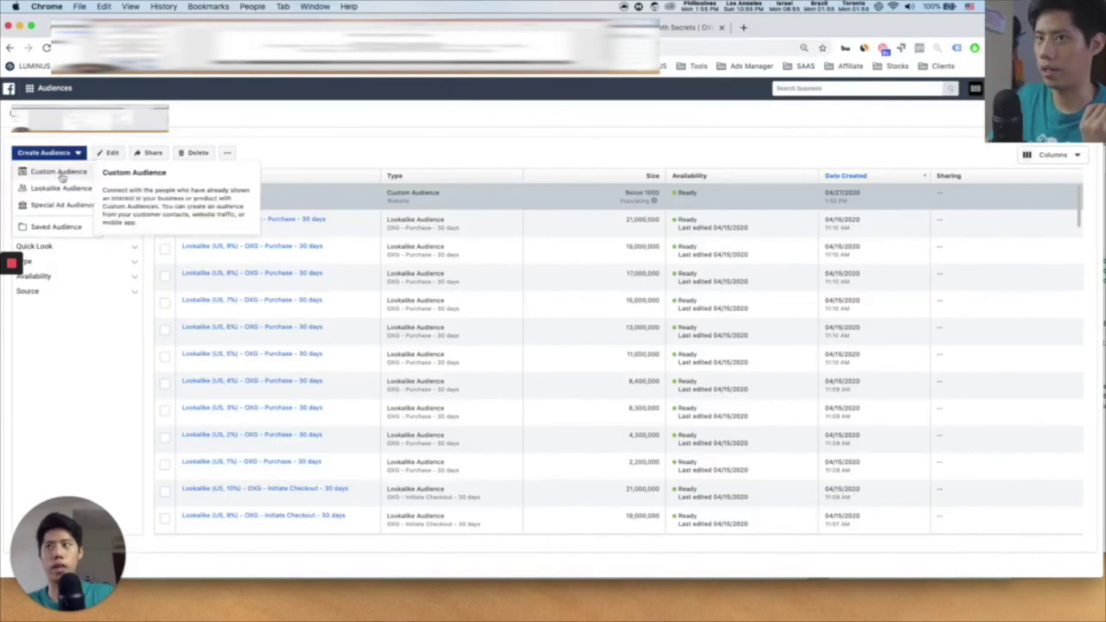
left_click(60, 173)
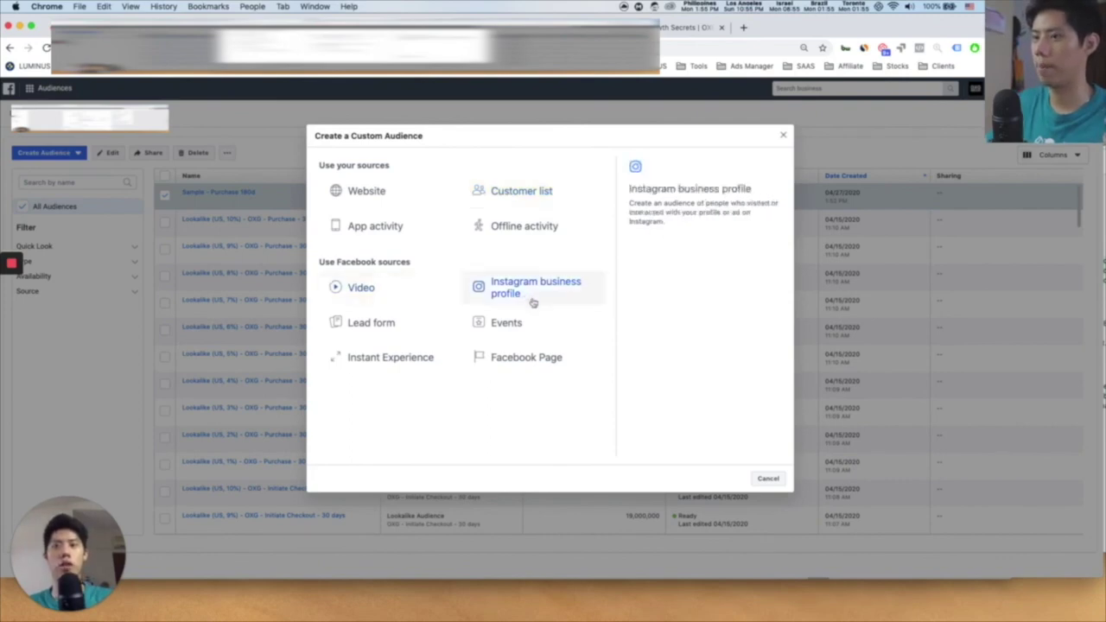
left_click(383, 295)
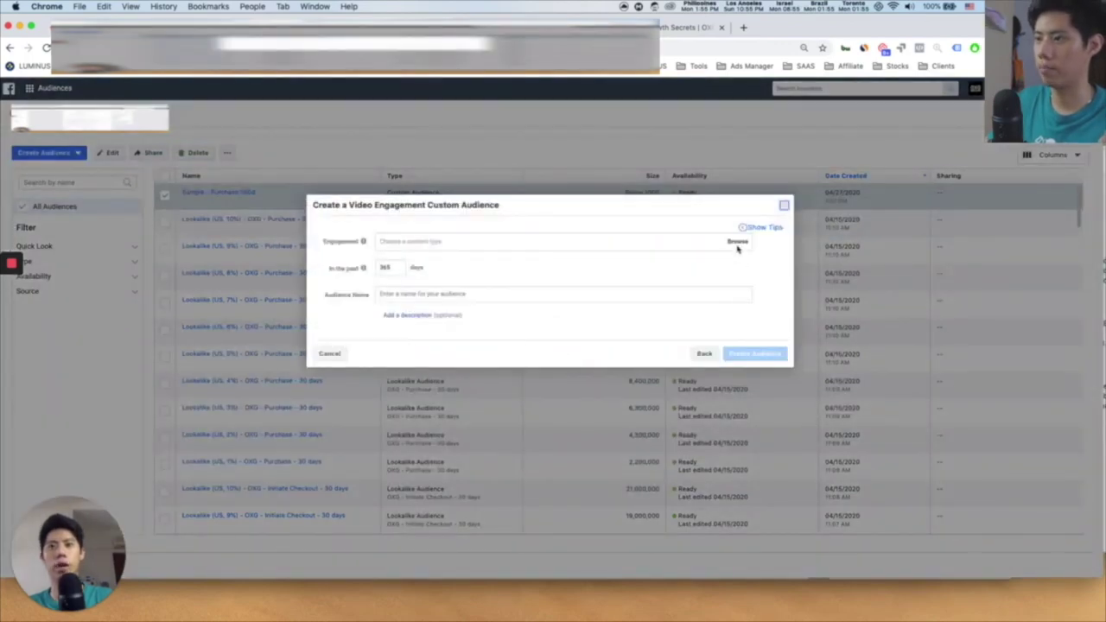
left_click(737, 249)
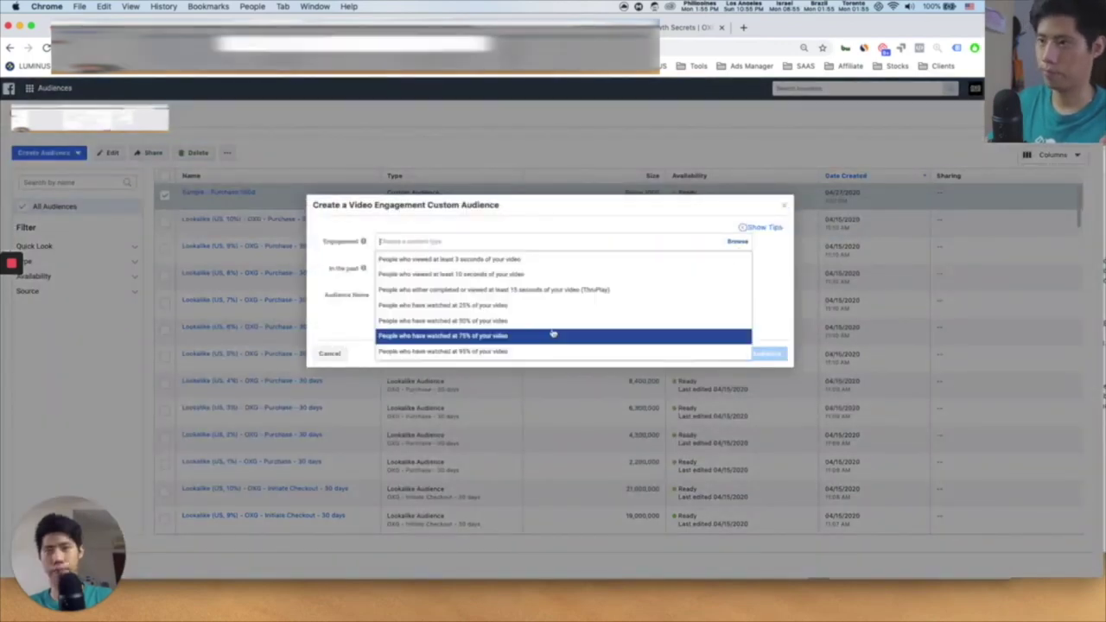
left_click(437, 343)
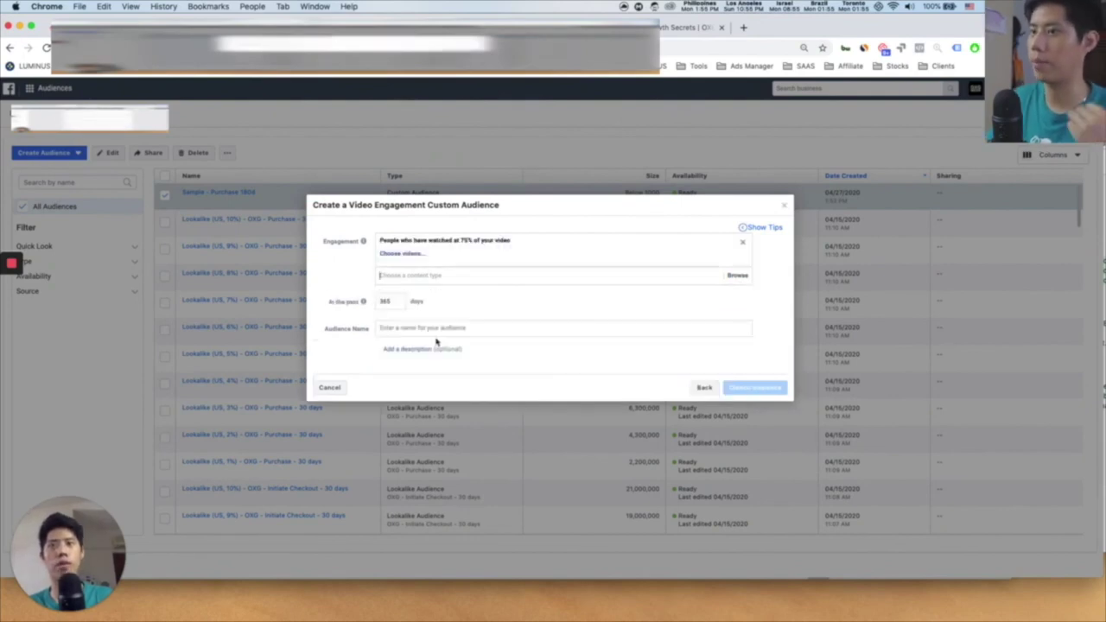
- Choose JOGA Ani V2 - Biz owner.mov from the JOGA page as the source video for the engagement audience
left_click(414, 257)
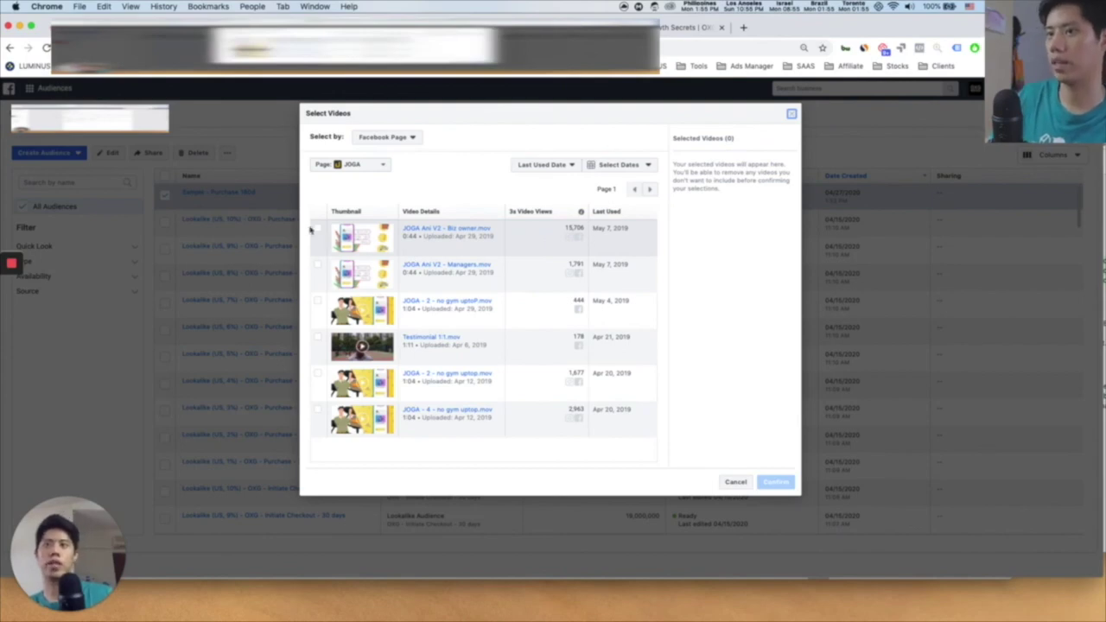
left_click(317, 229)
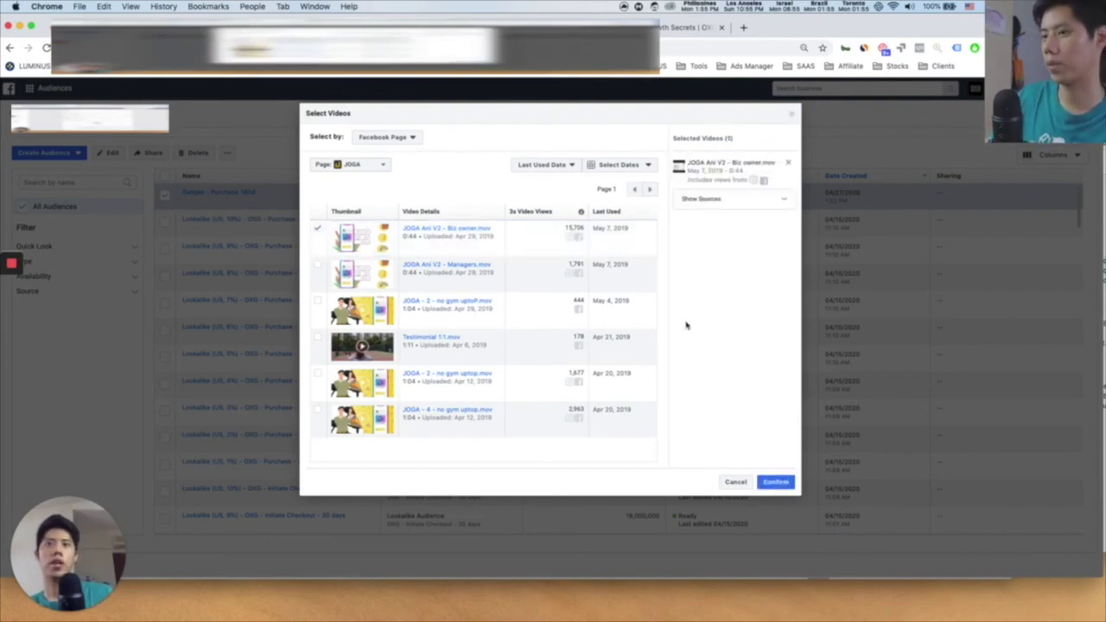
left_click(775, 481)
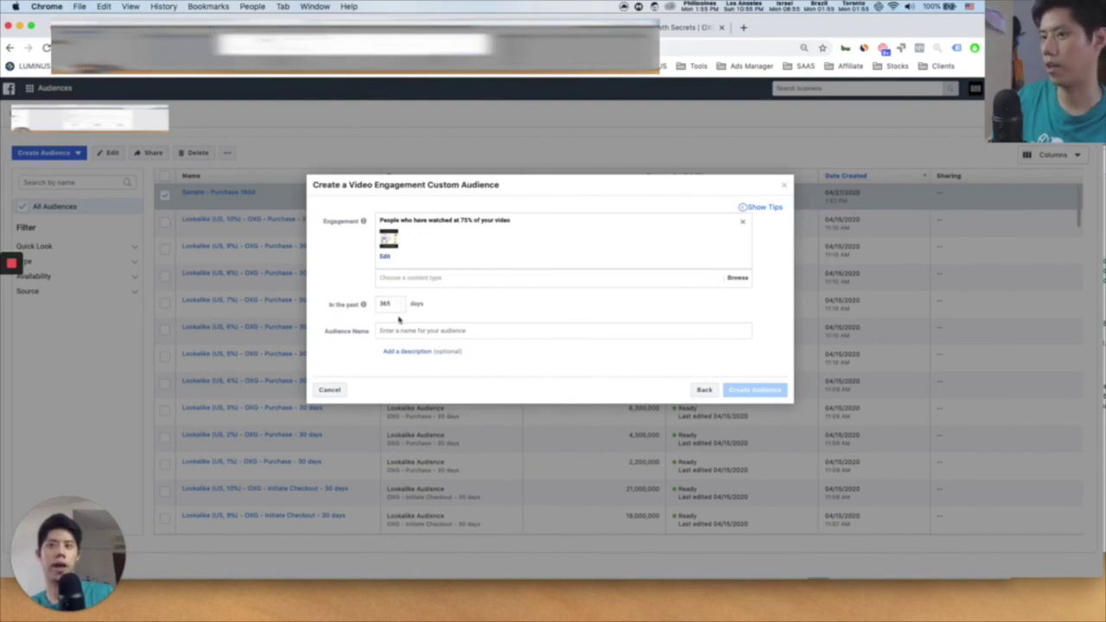
left_click(399, 331)
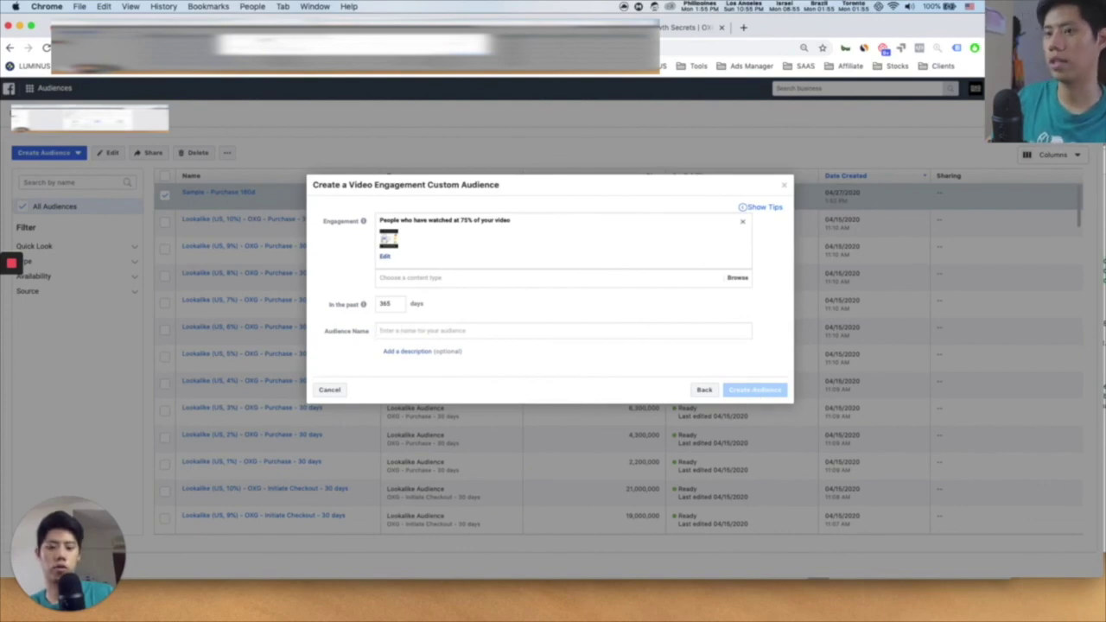
- Switch to the PowerPoint deck, move past the DEMO slide, and compare the Campaign Budget Optimization and Adset Budget Optimization slides
key("super+Tab")
left_click(169, 413)
scroll(170, 412, "down", 1)
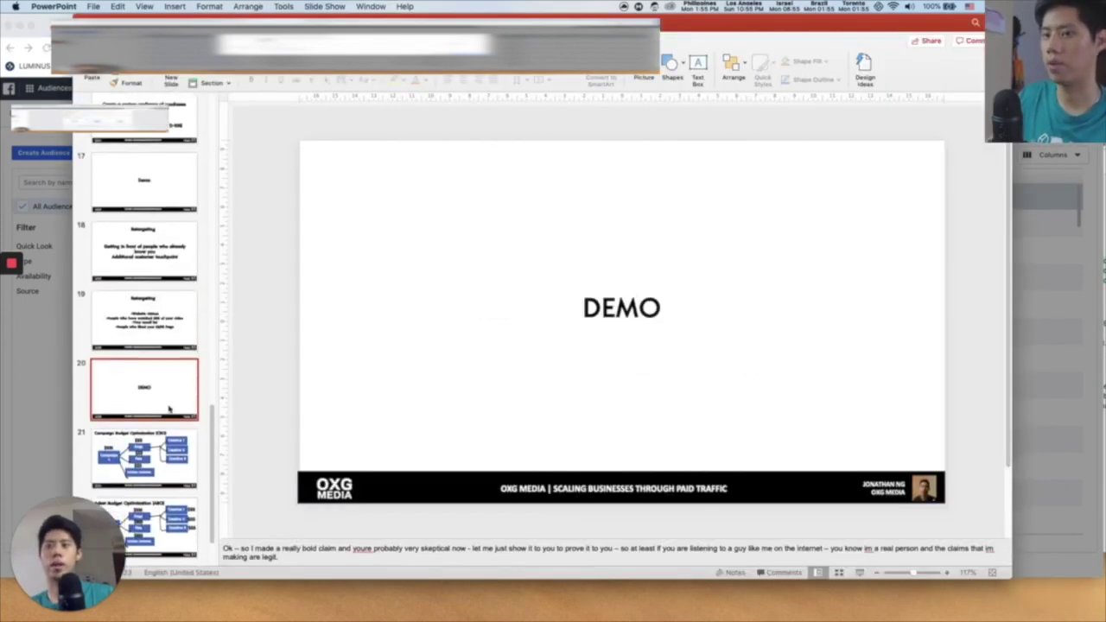
scroll(169, 409, "down", 1)
left_click(169, 410)
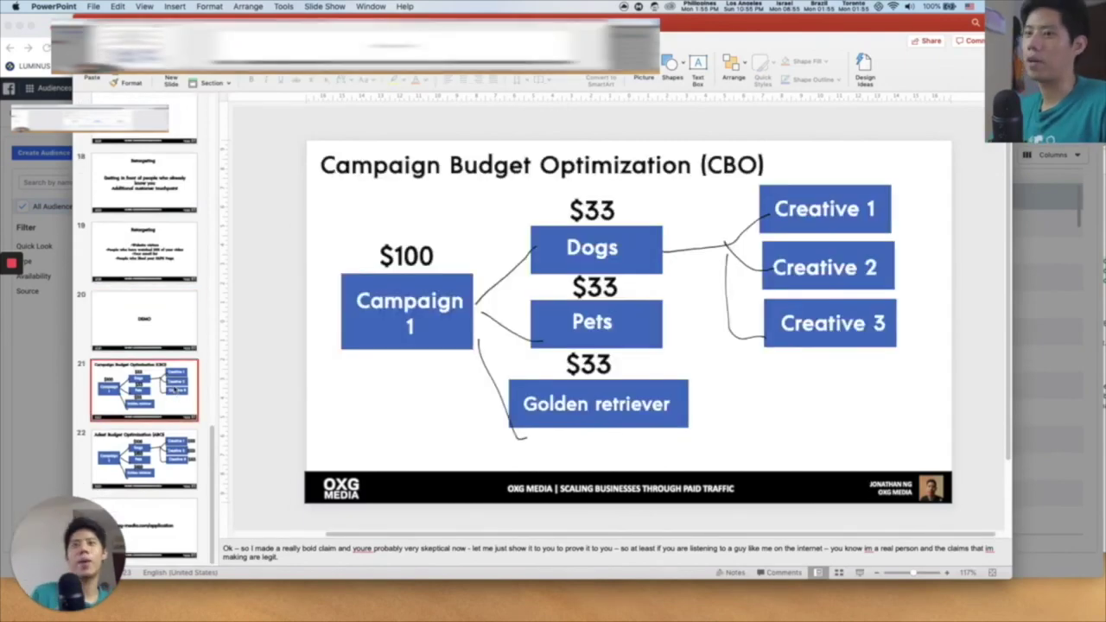
left_click(169, 458)
left_click(169, 390)
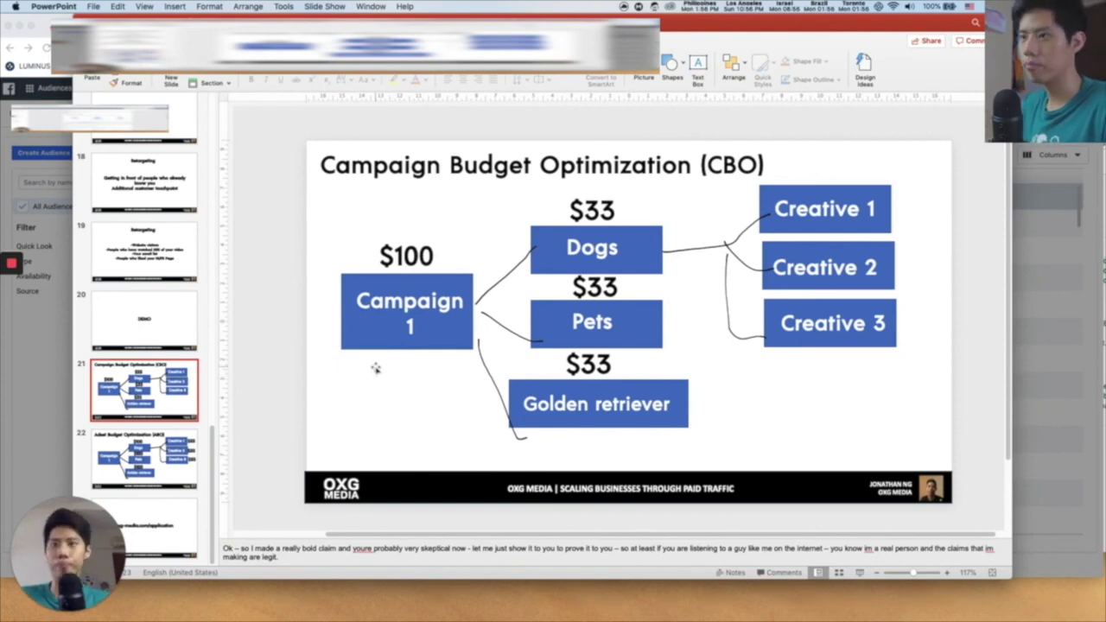
- Switch to Ads Manager in Chrome and start a new campaign with the Conversions objective
left_click(1069, 236)
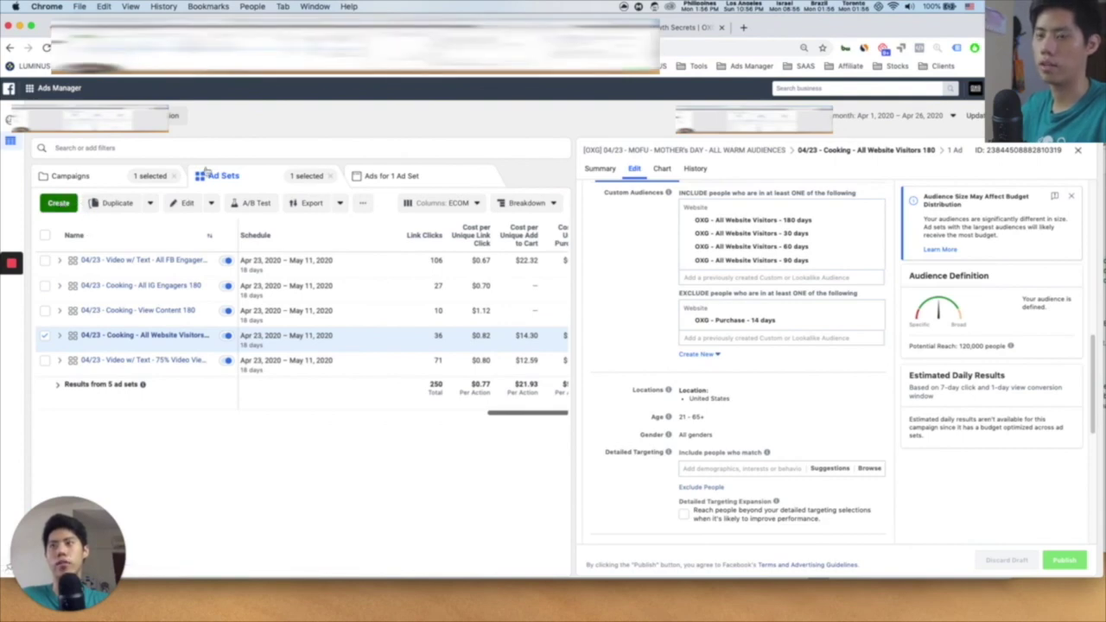
left_click(57, 206)
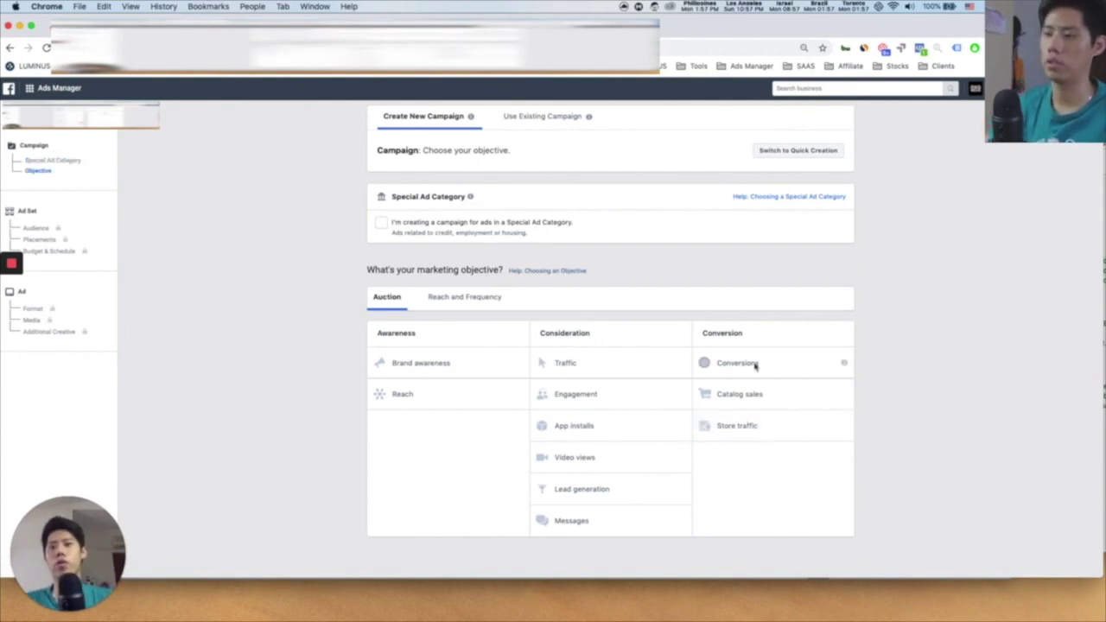
left_click(752, 364)
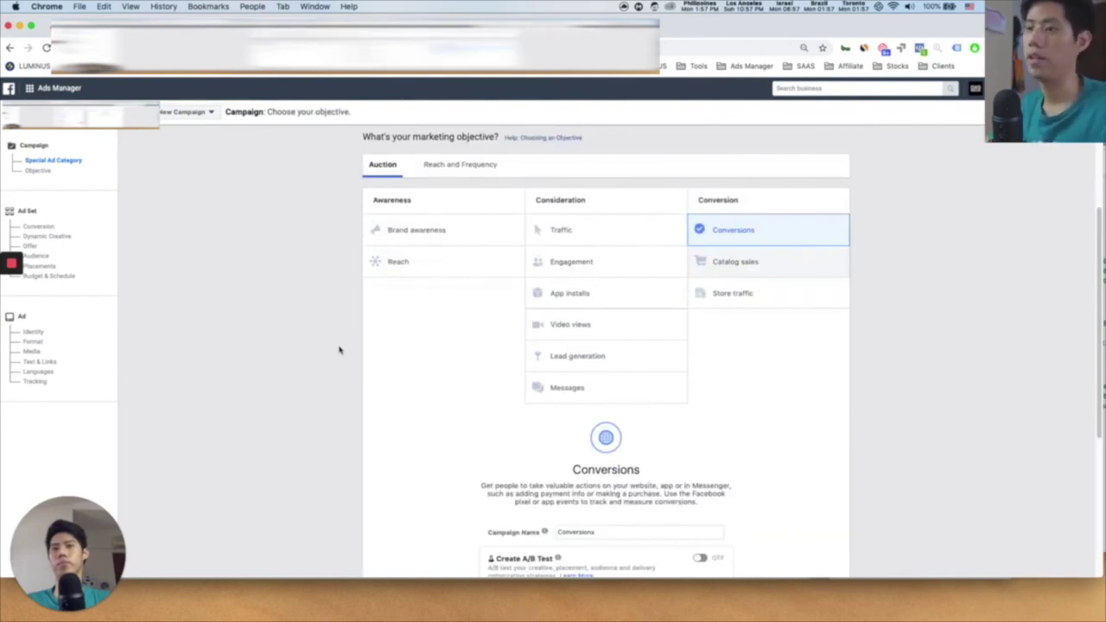
- Turn off Campaign Budget Optimization for the new Conversions campaign
key("super+Tab")
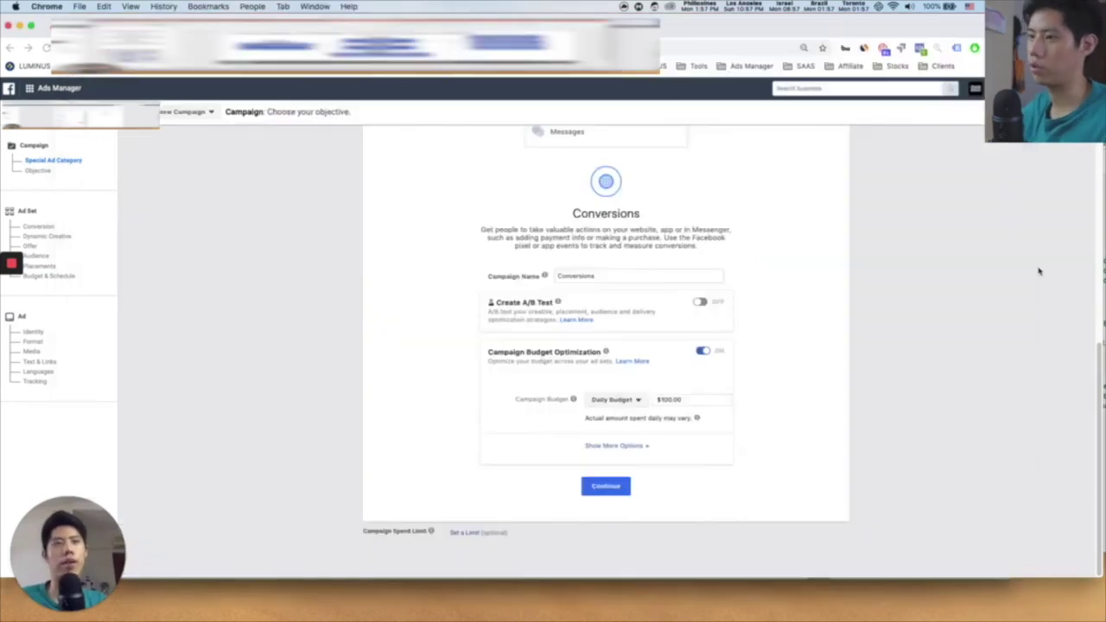
left_click(1040, 271)
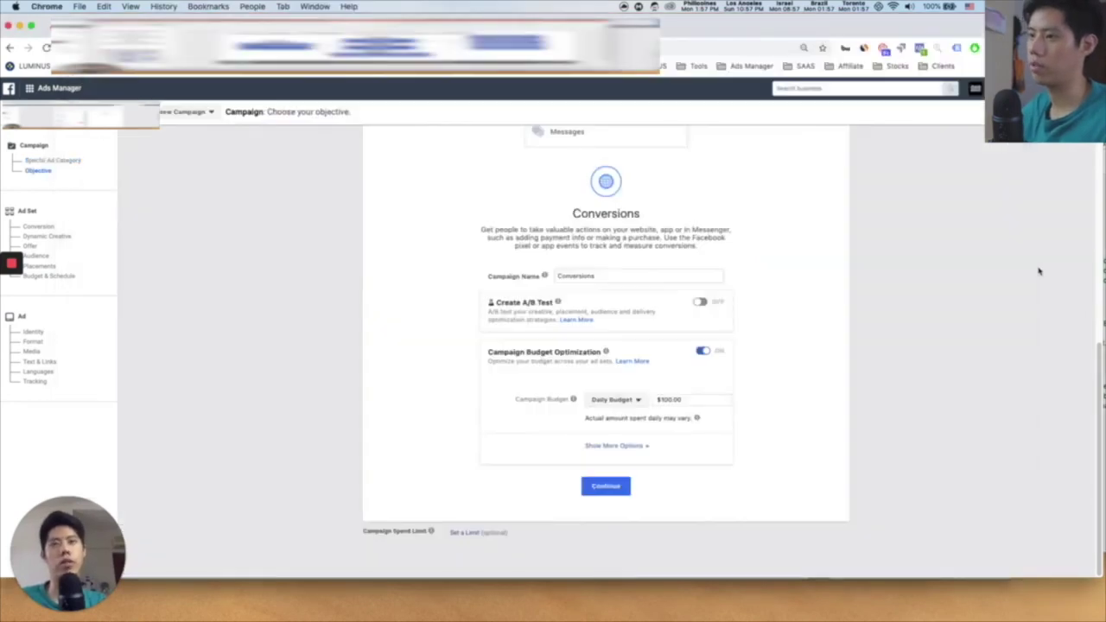
left_click(703, 353)
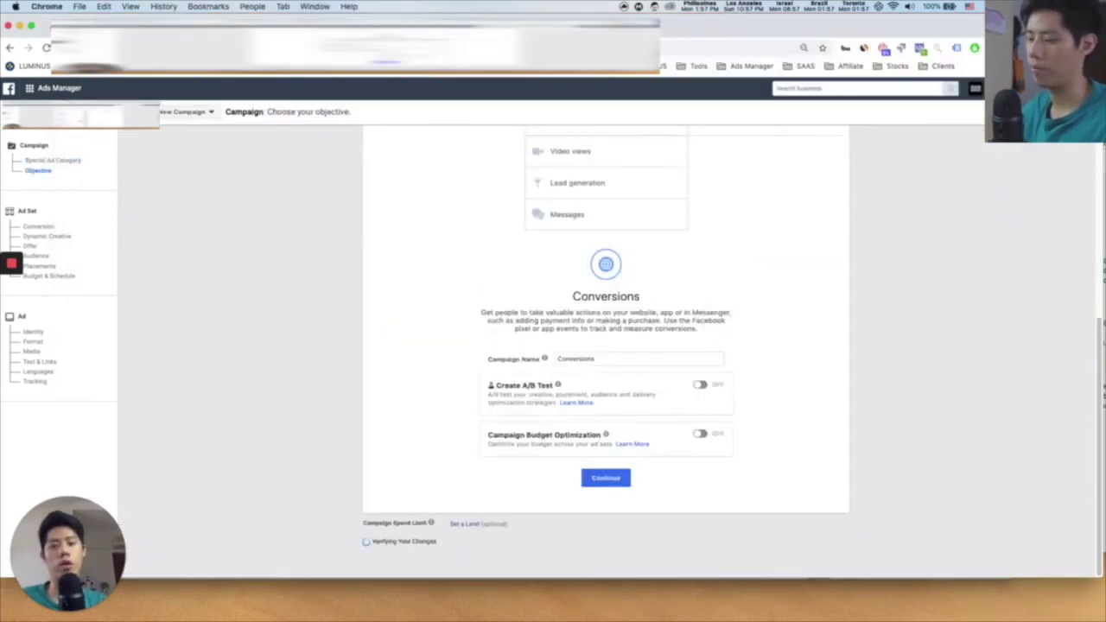
- Switch to the PowerPoint deck, view the Adset Budget Optimization slide, and go back to the Campaign Budget Optimization slide
key("super+Tab")
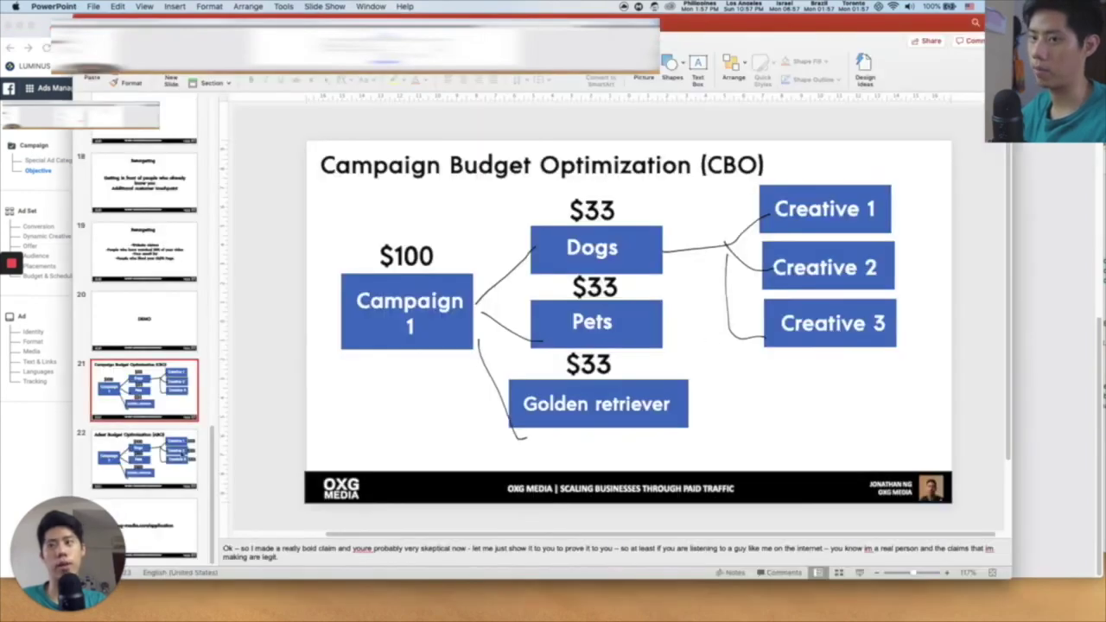
key("Down")
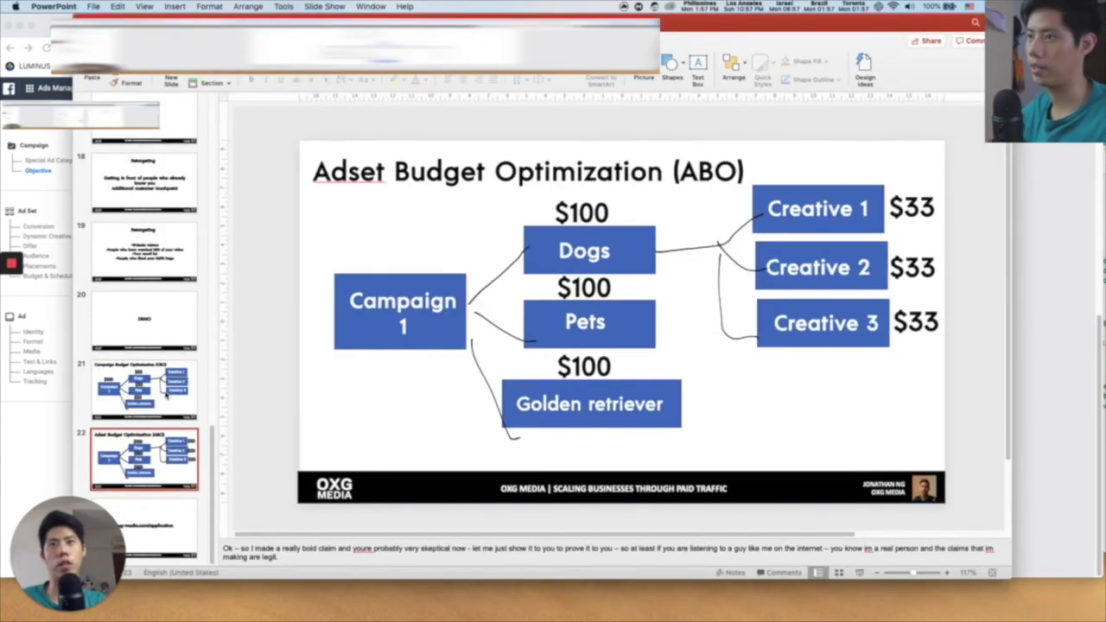
left_click(167, 395)
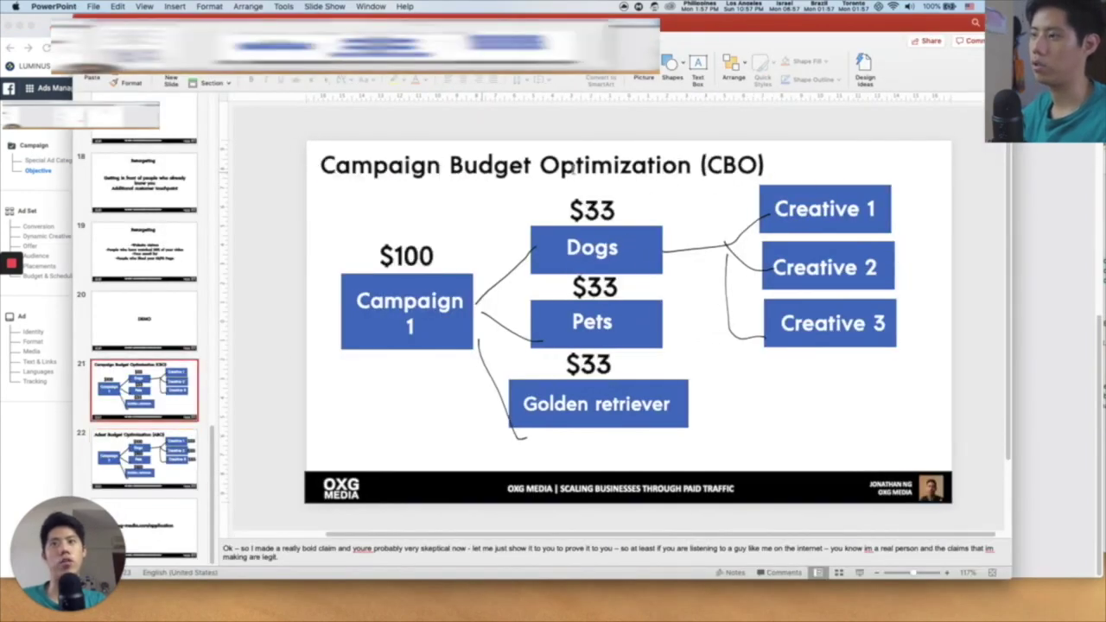
- Turn Campaign Budget Optimization back on for the Conversions campaign in Chrome, and return to the PowerPoint deck
left_click(1091, 279)
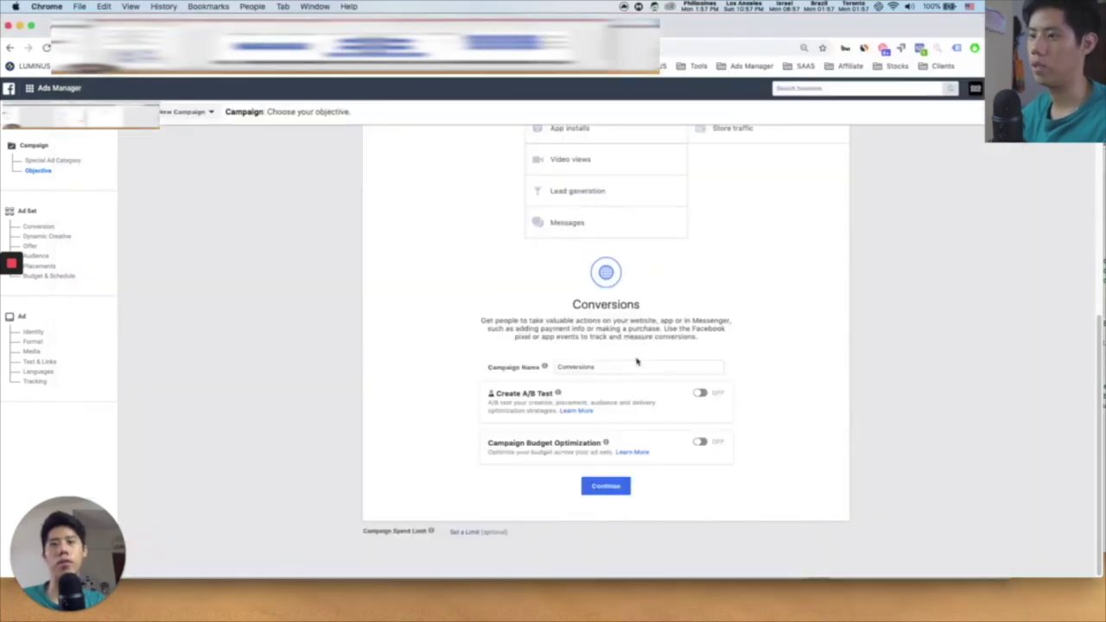
left_click(701, 443)
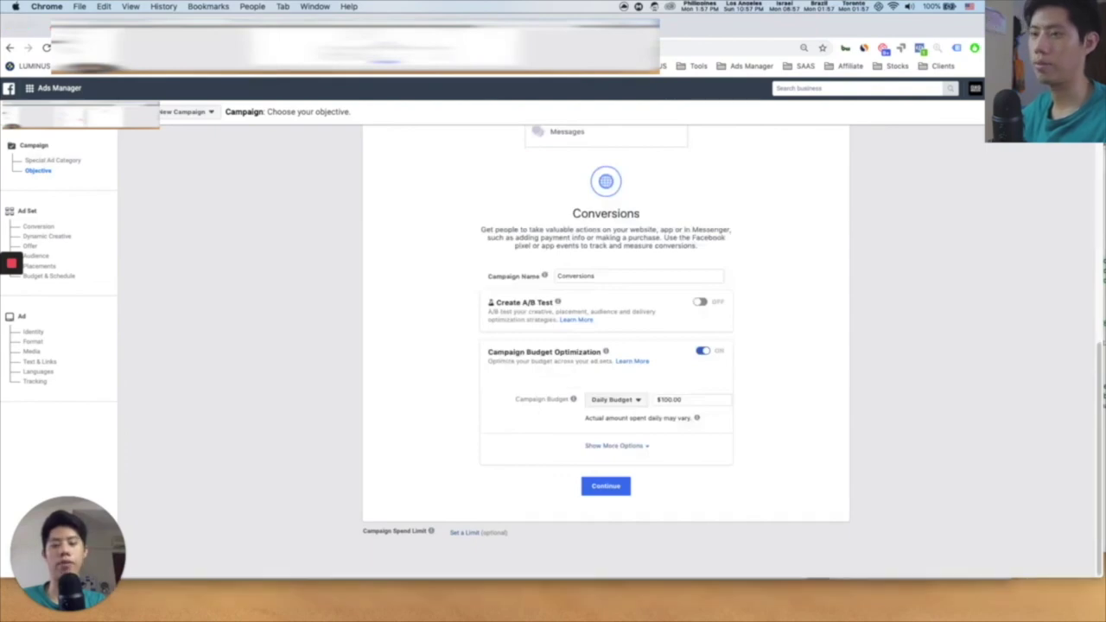
key("super+Tab")
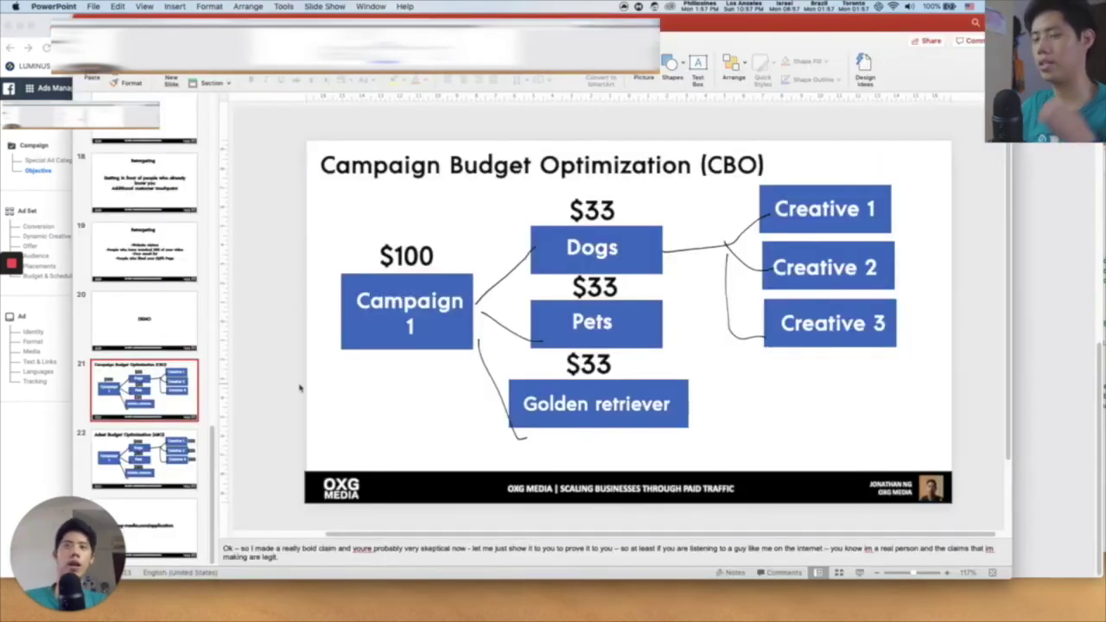